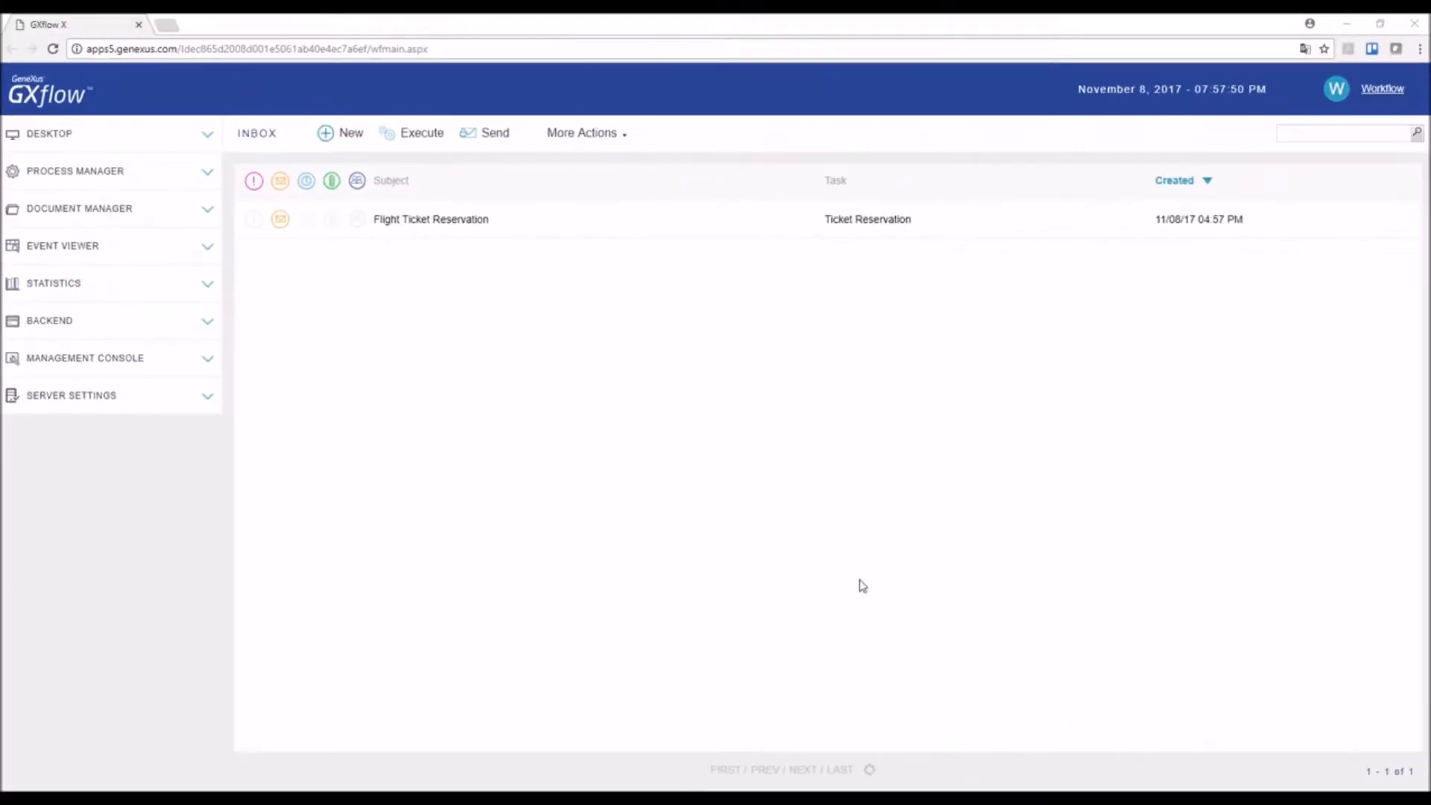
- Assign the GXflow Form Designer role to the WFADMINISTRATOR user
left_click(207, 359)
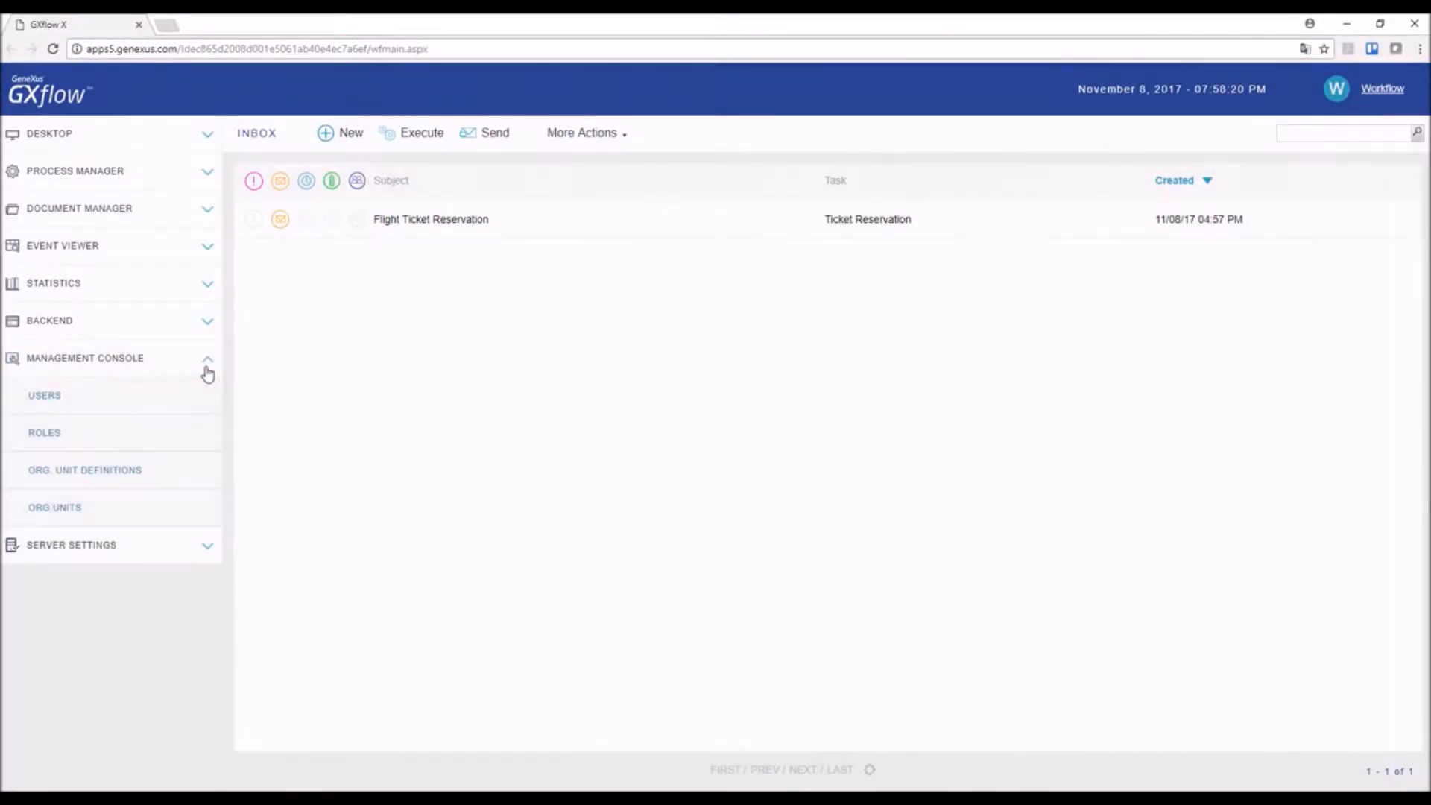
left_click(47, 396)
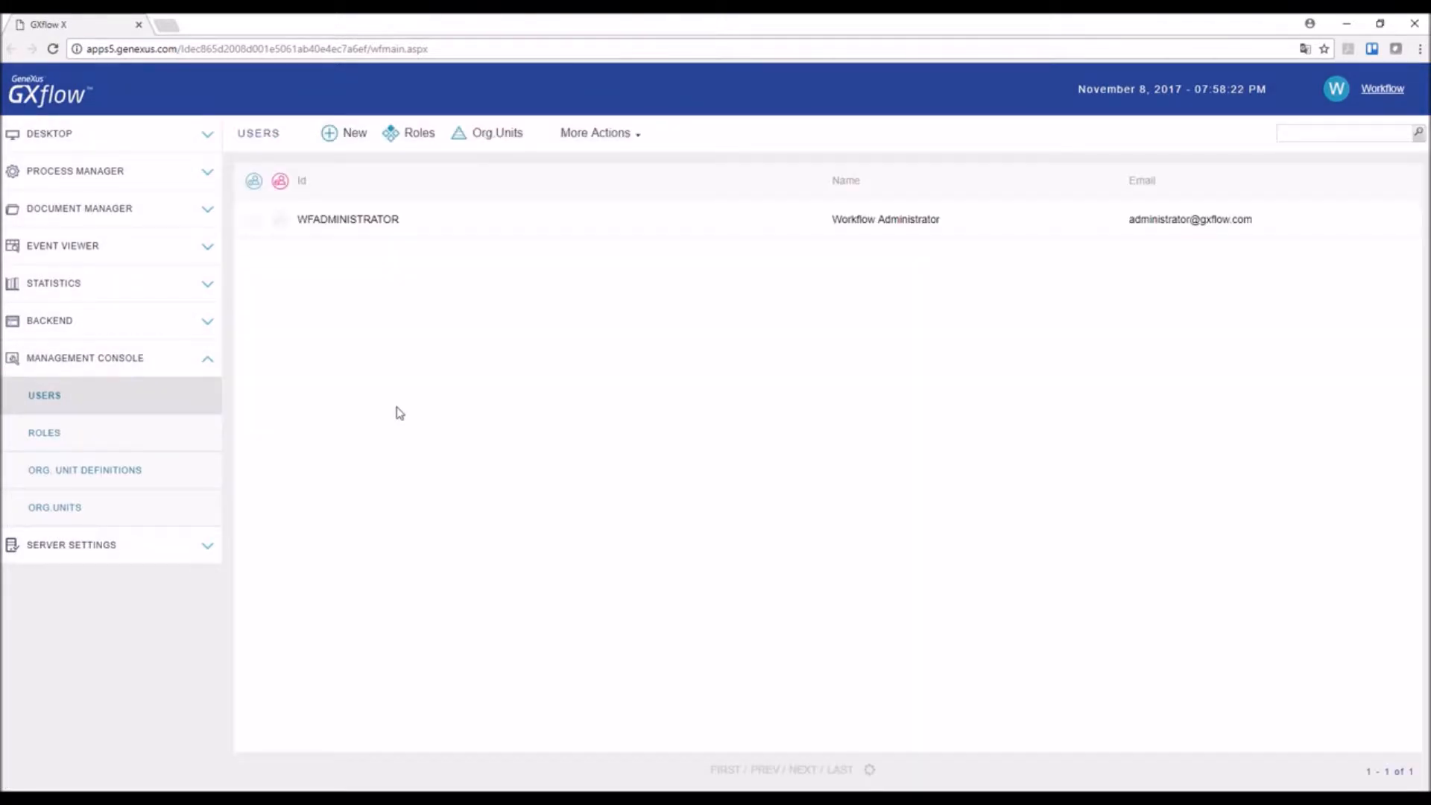
left_click(422, 137)
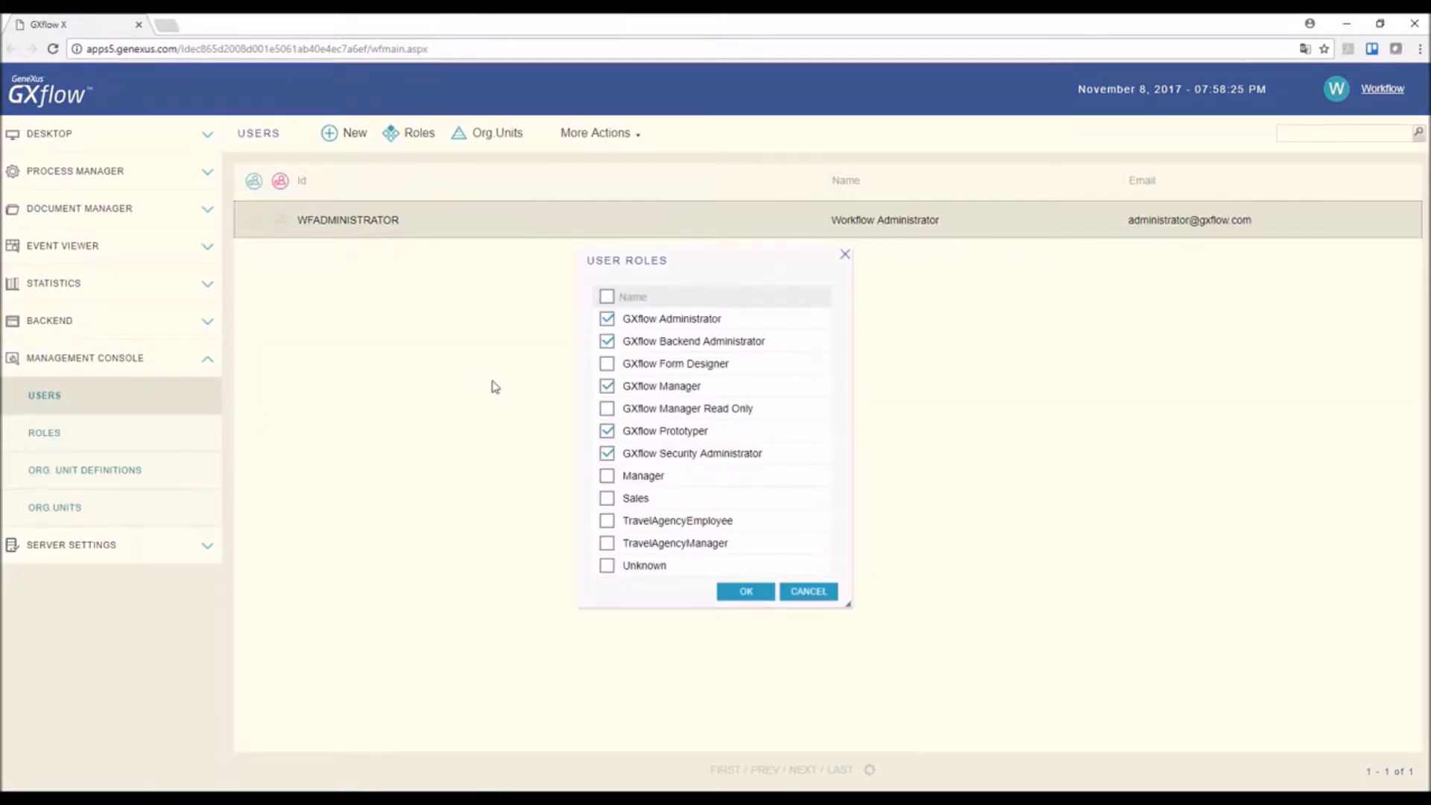
left_click(607, 365)
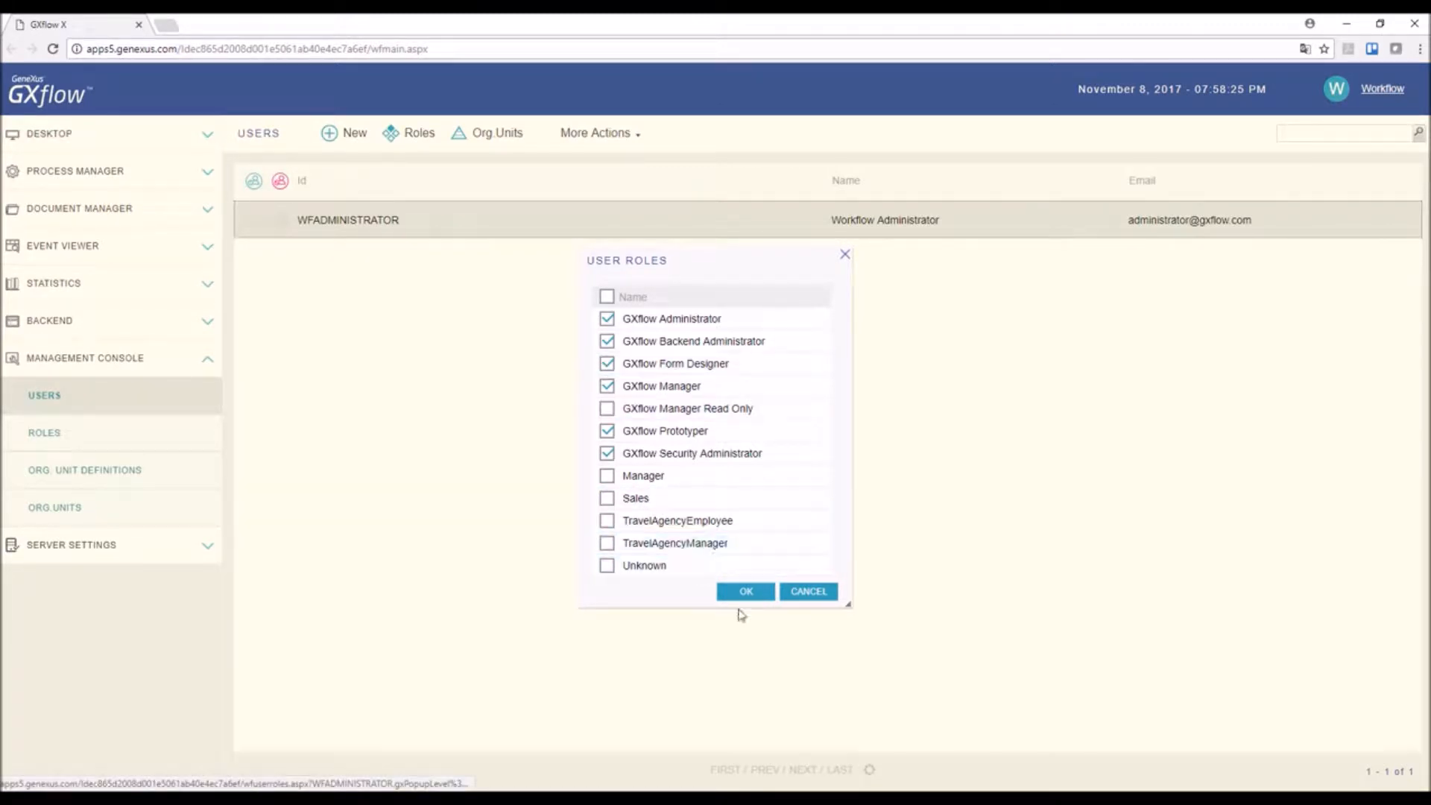
left_click(742, 594)
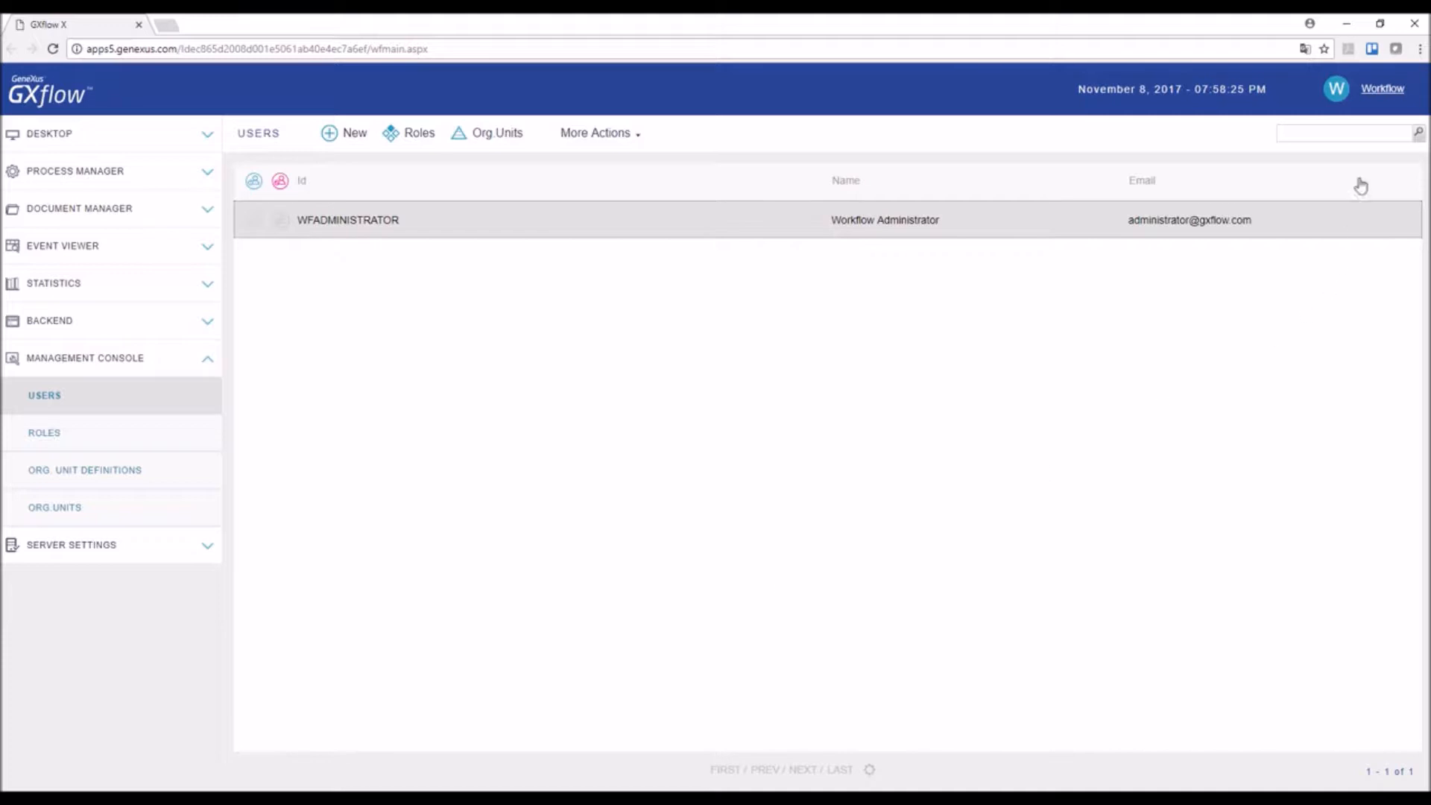
- Sign out and log back in with the saved WFADMINISTRATOR credentials
left_click(1388, 90)
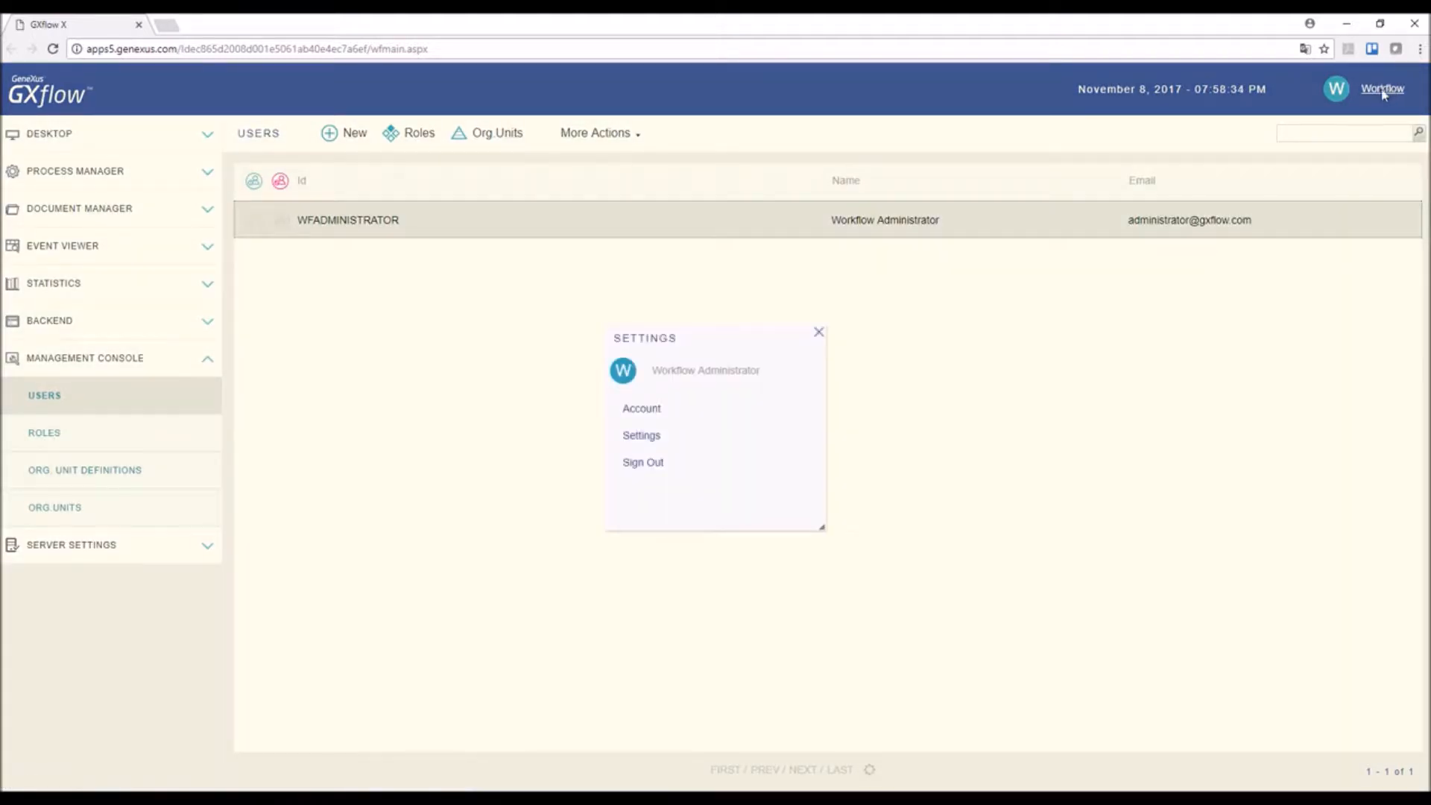
left_click(646, 465)
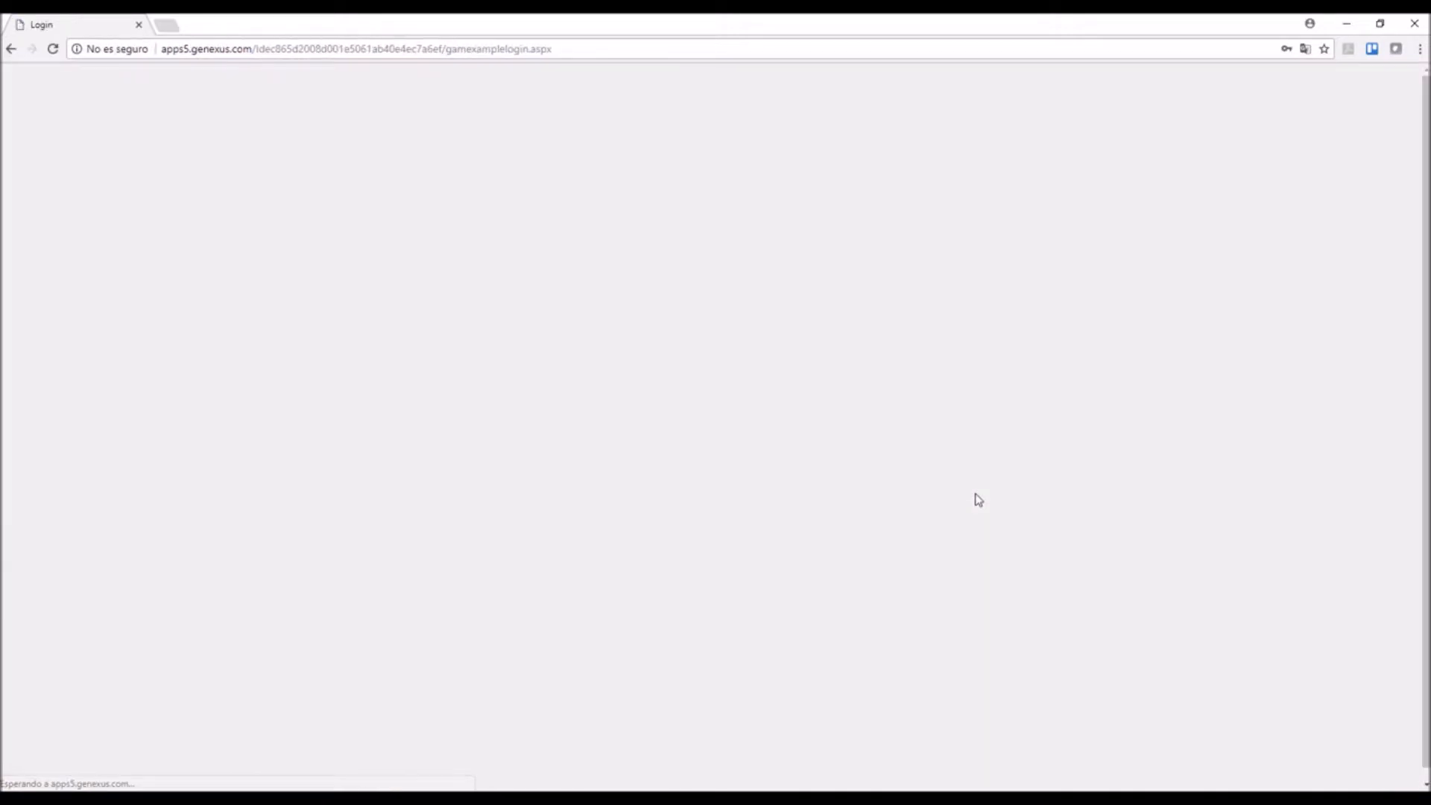
key("Tab")
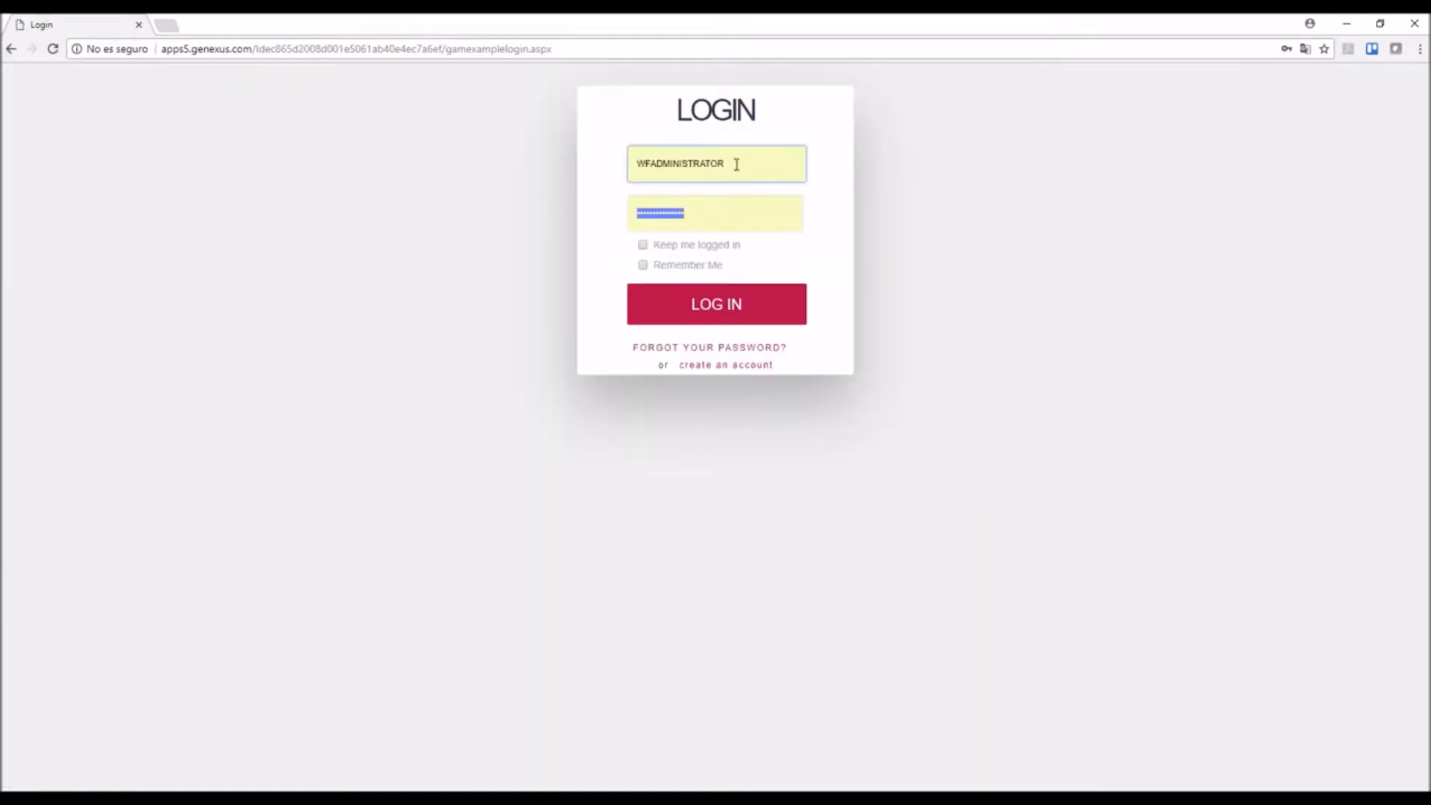
left_click(720, 305)
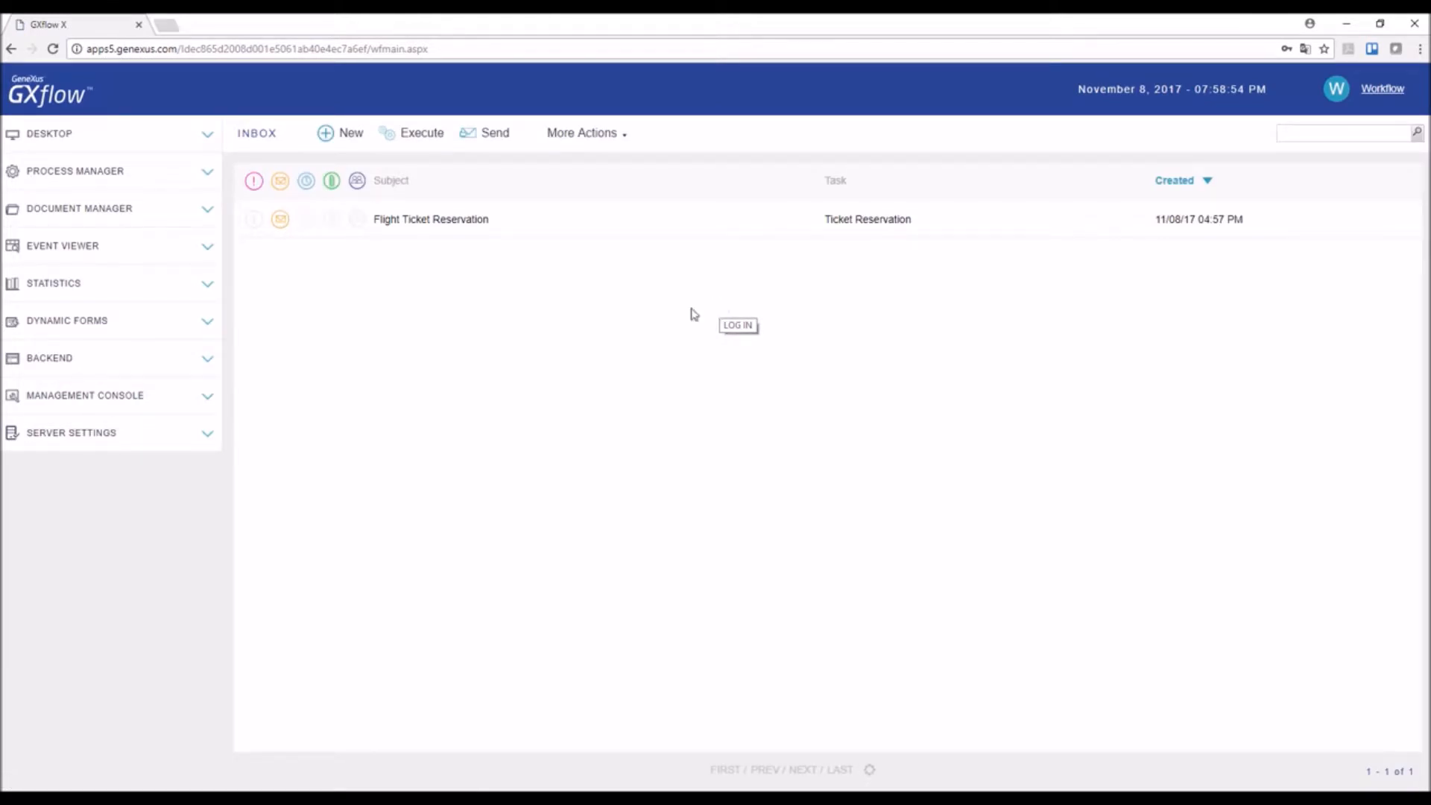
- Create a new dynamic form definition named "Passenger preferences"
left_click(209, 322)
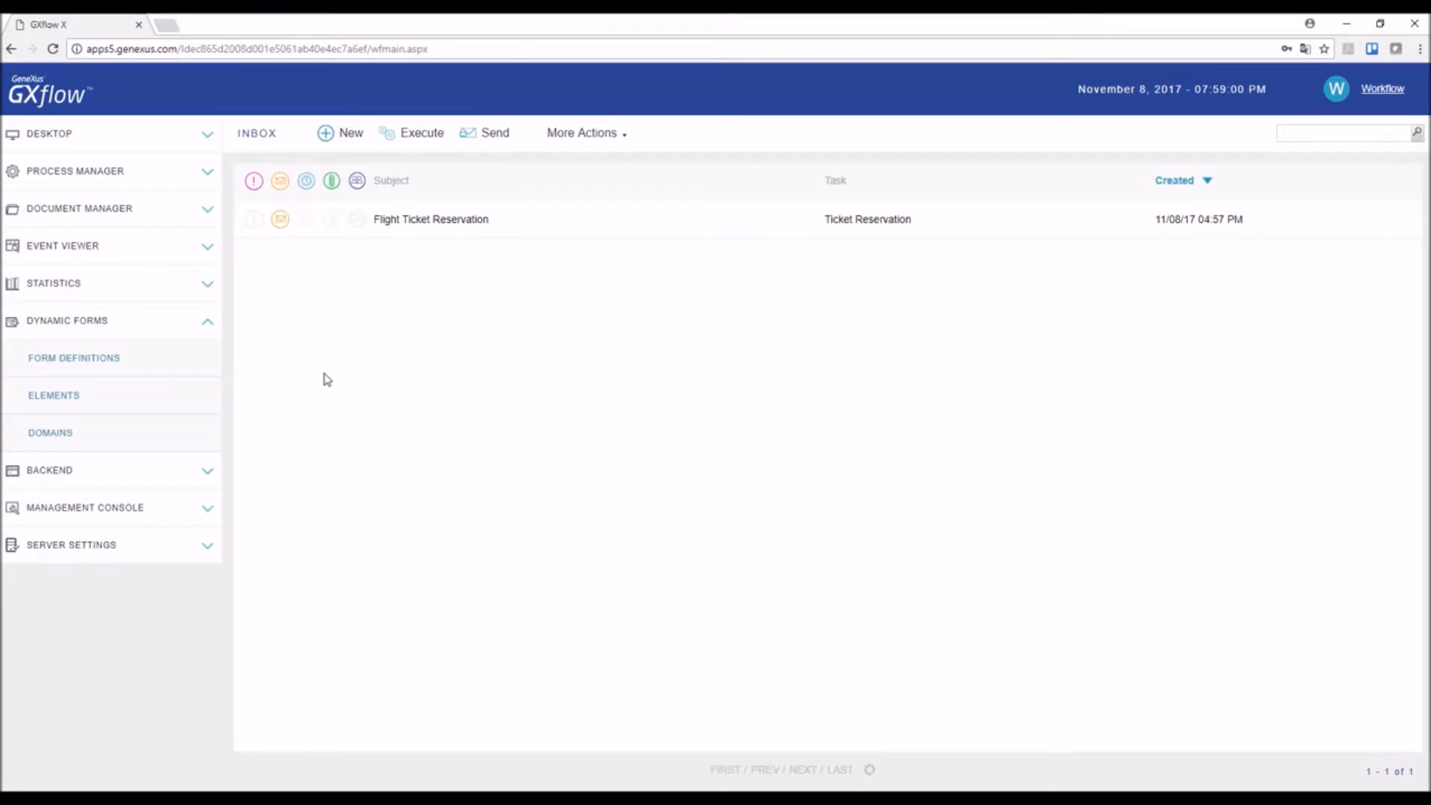
left_click(99, 363)
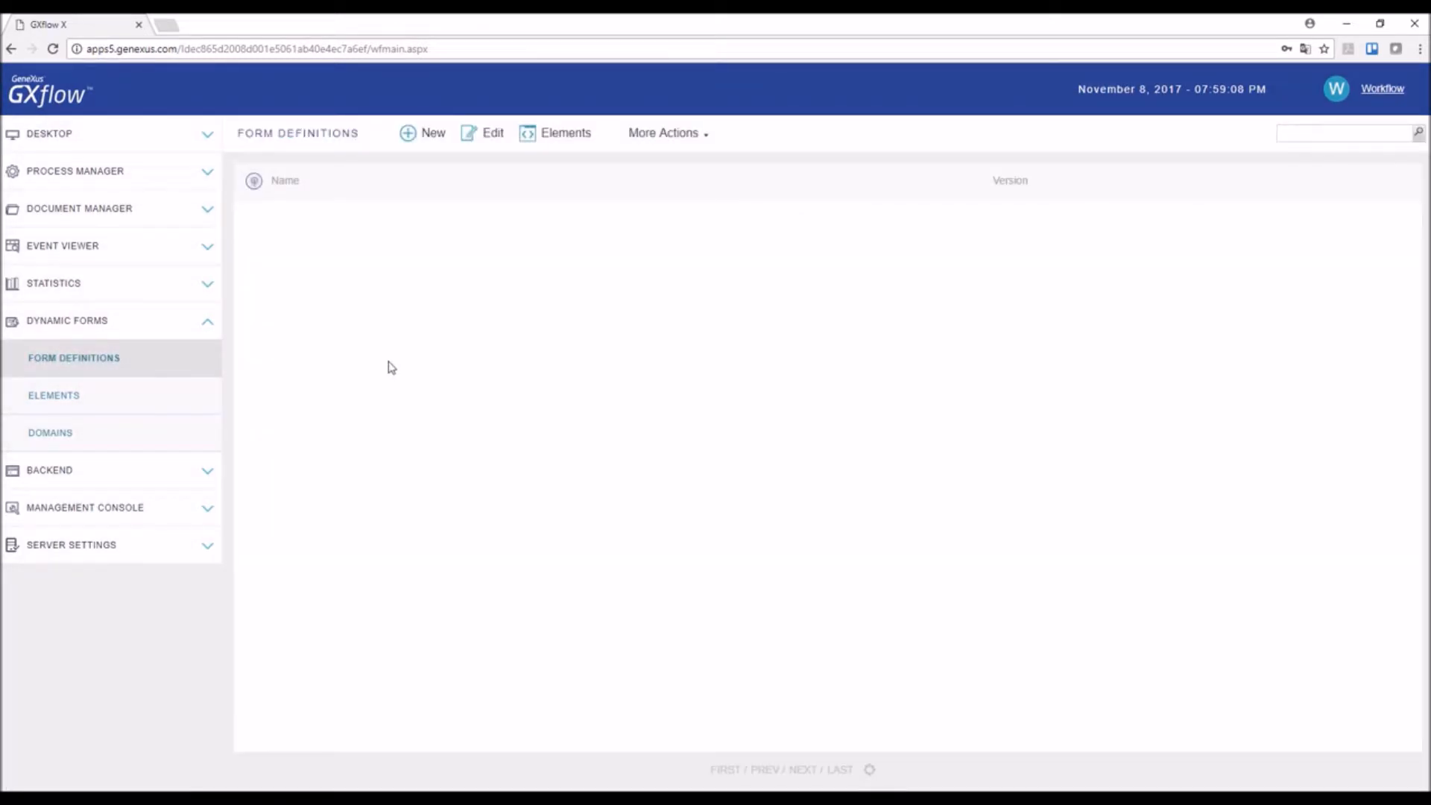
left_click(431, 136)
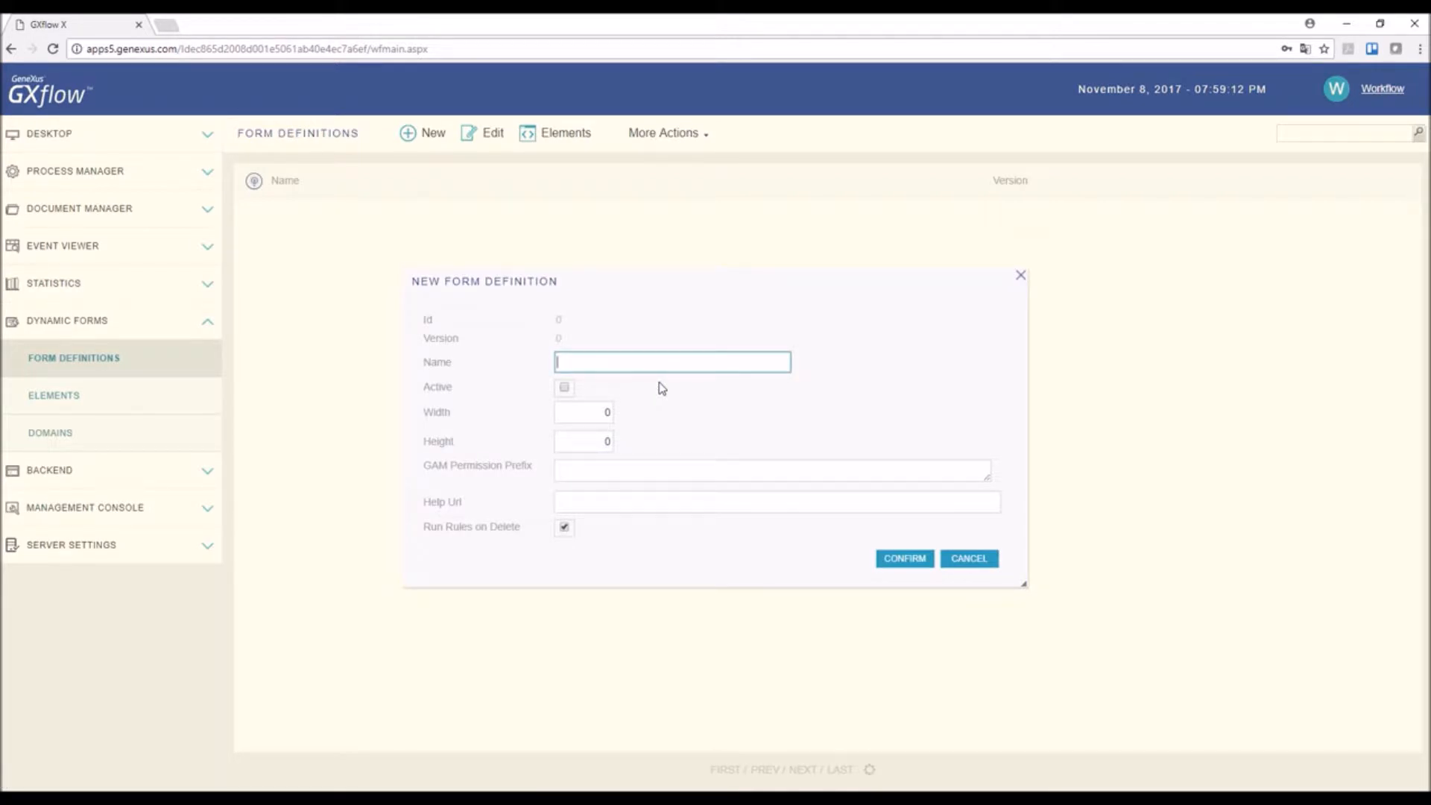
type("Passeng")
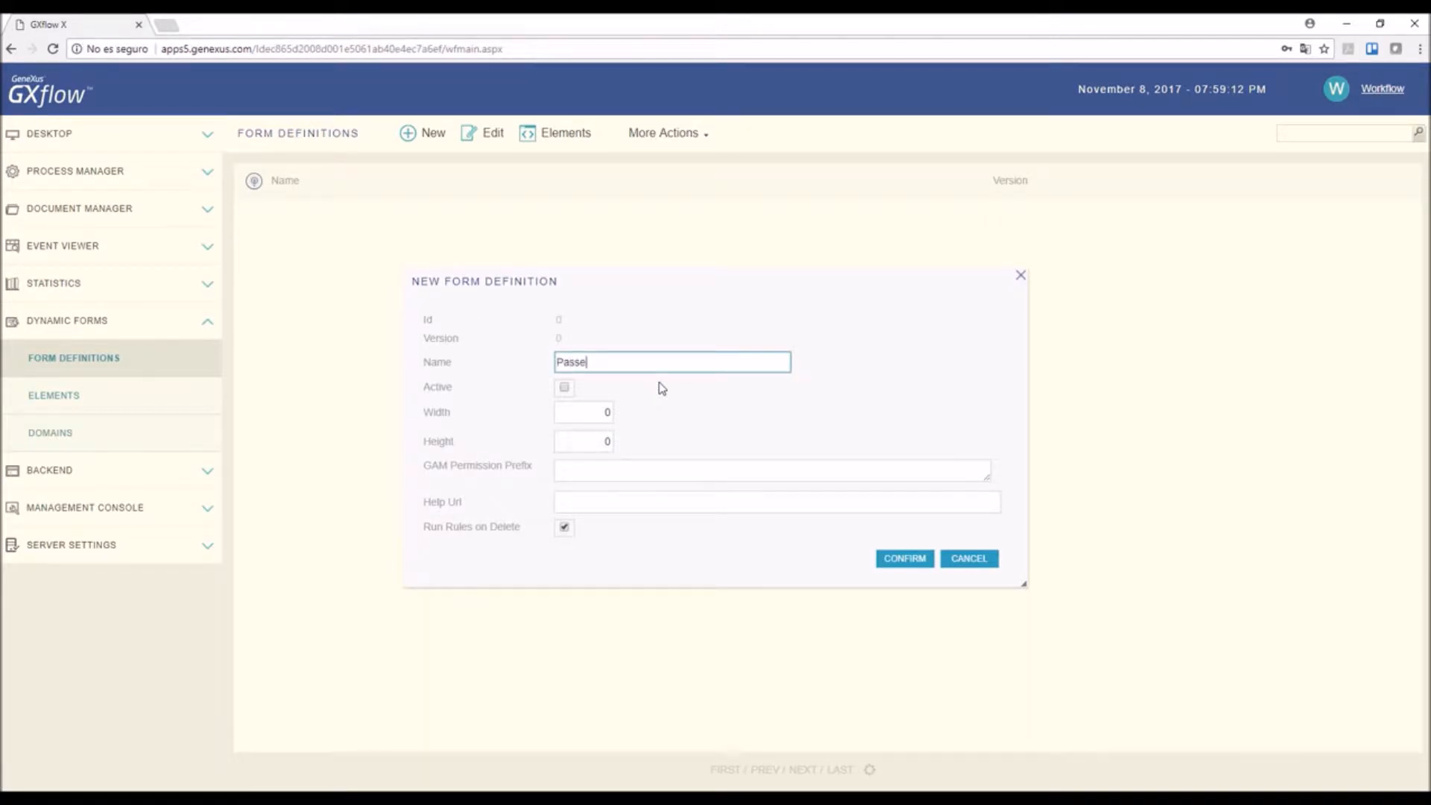
type("er preferences")
left_click(913, 565)
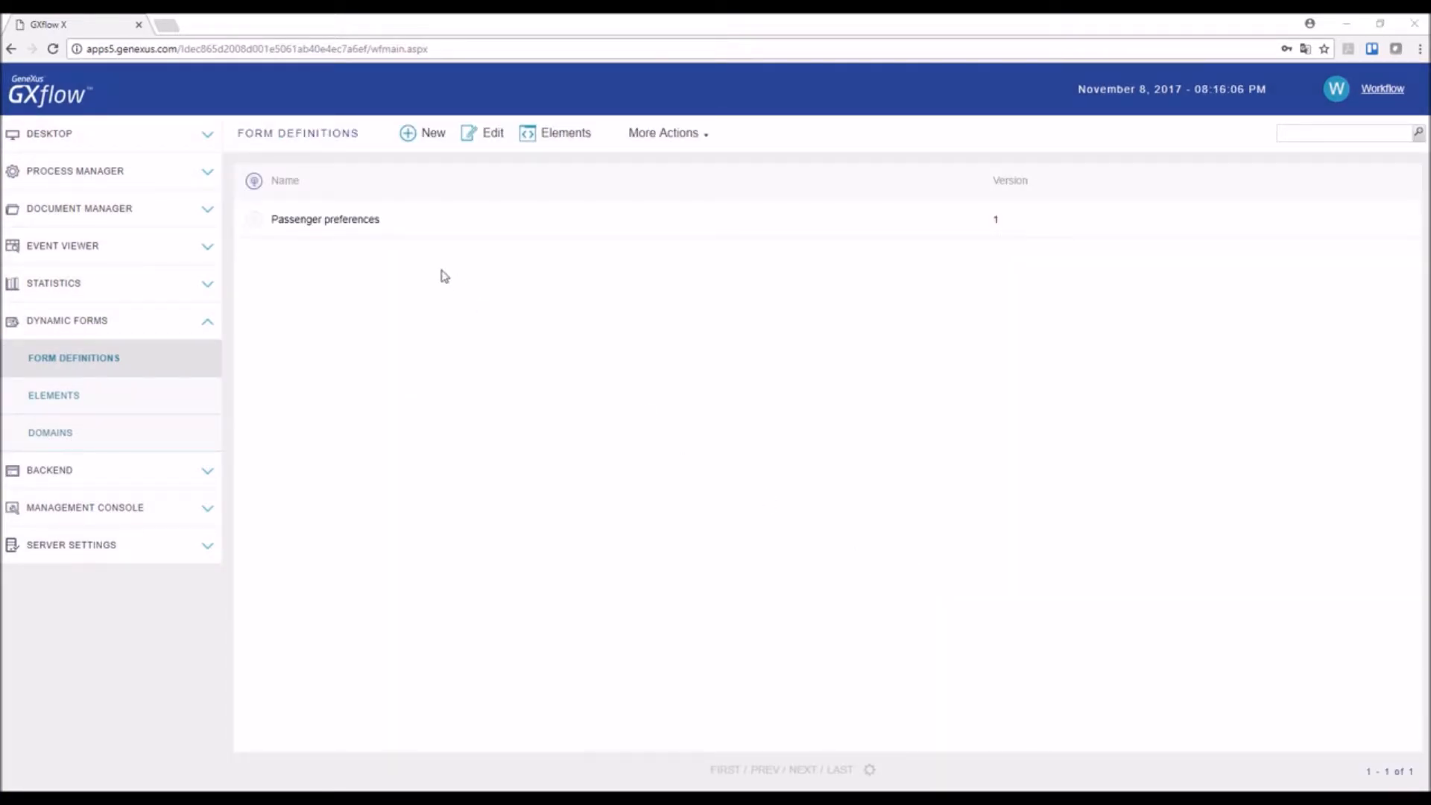
- Add an element to the Passenger preferences form named "Meals considerations" with the description "Special requirements for passenger food"
left_click(376, 231)
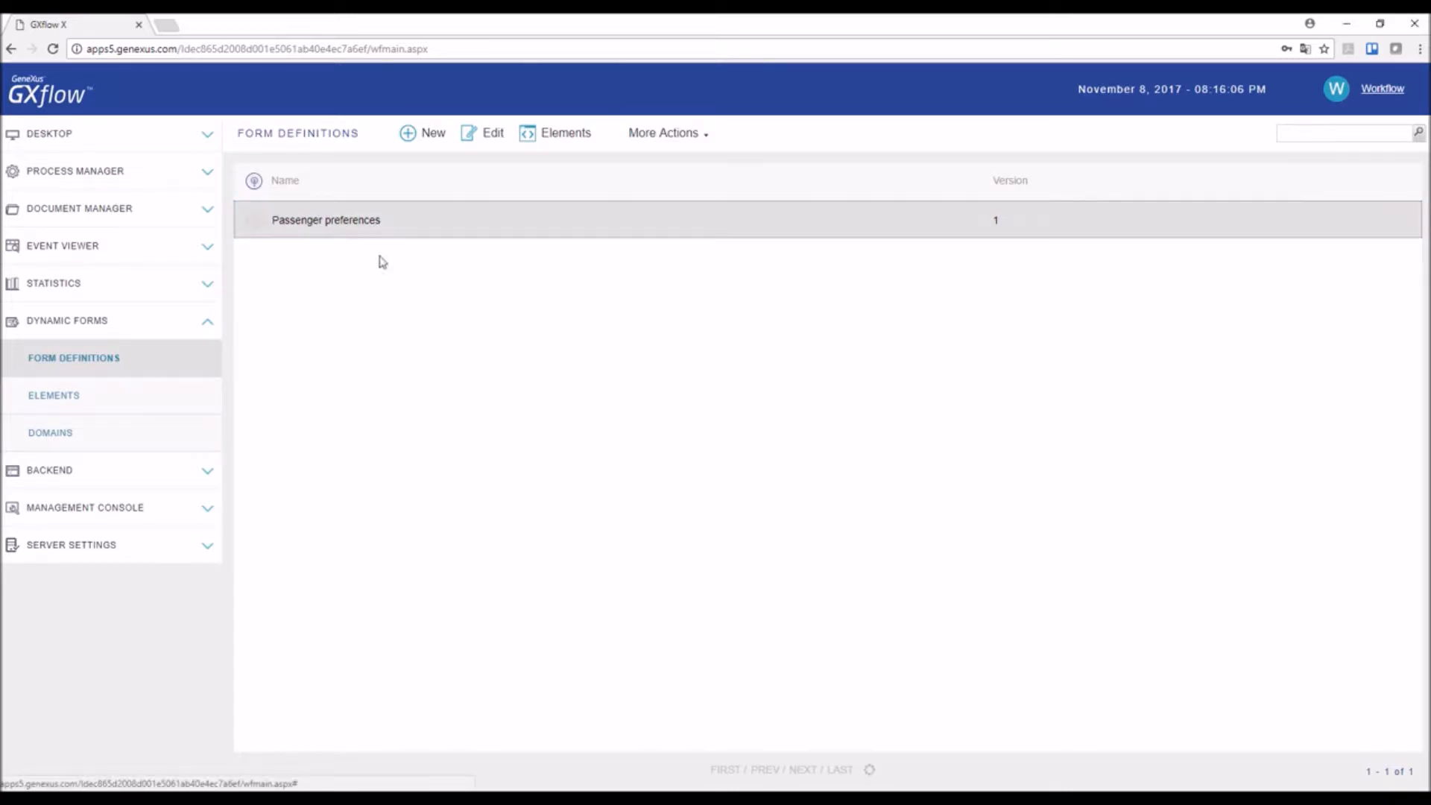
left_click(555, 142)
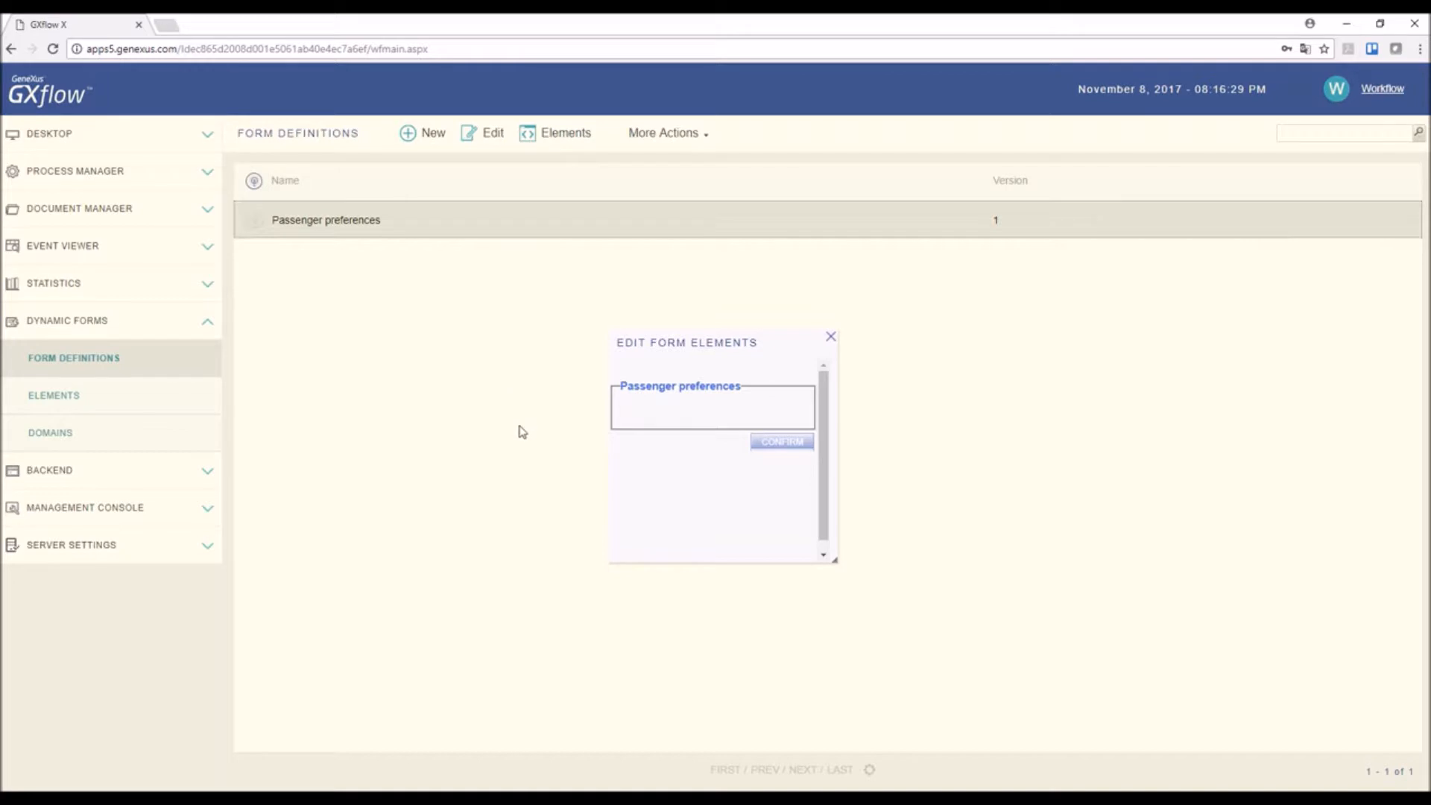
mouse_move(762, 413)
left_click(787, 414)
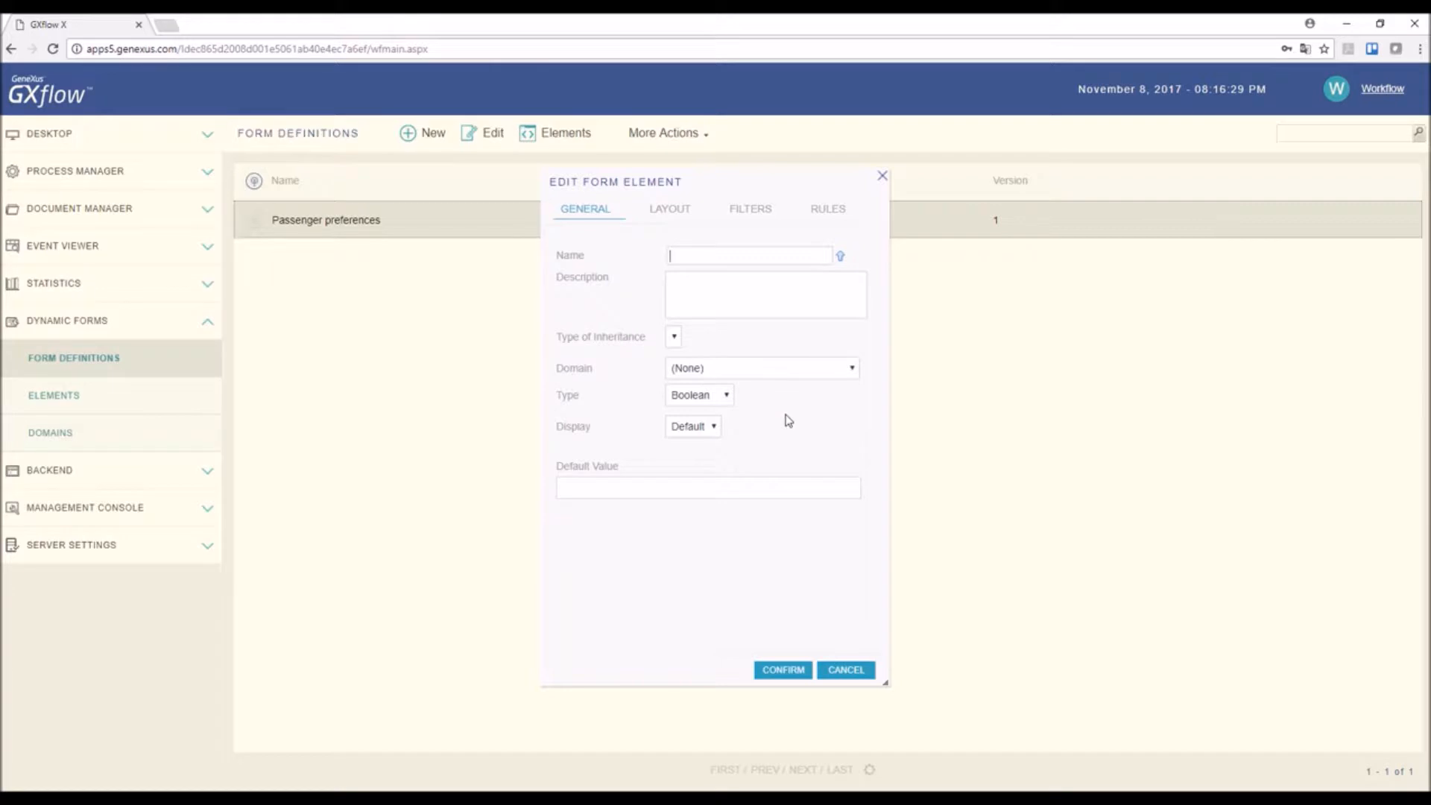
type("Meals ")
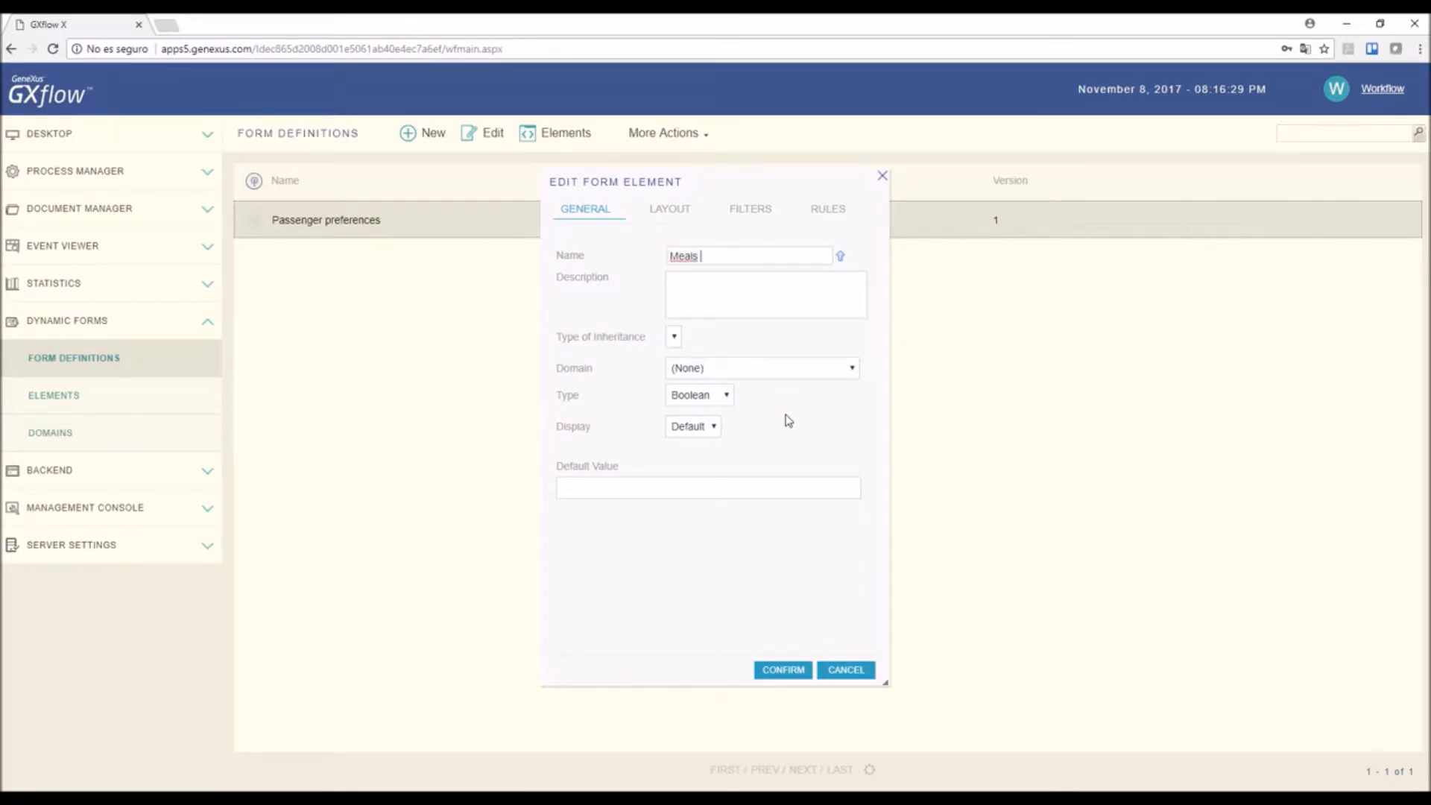
type("considerations")
left_click(787, 417)
left_click(708, 294)
type("Special requiremen")
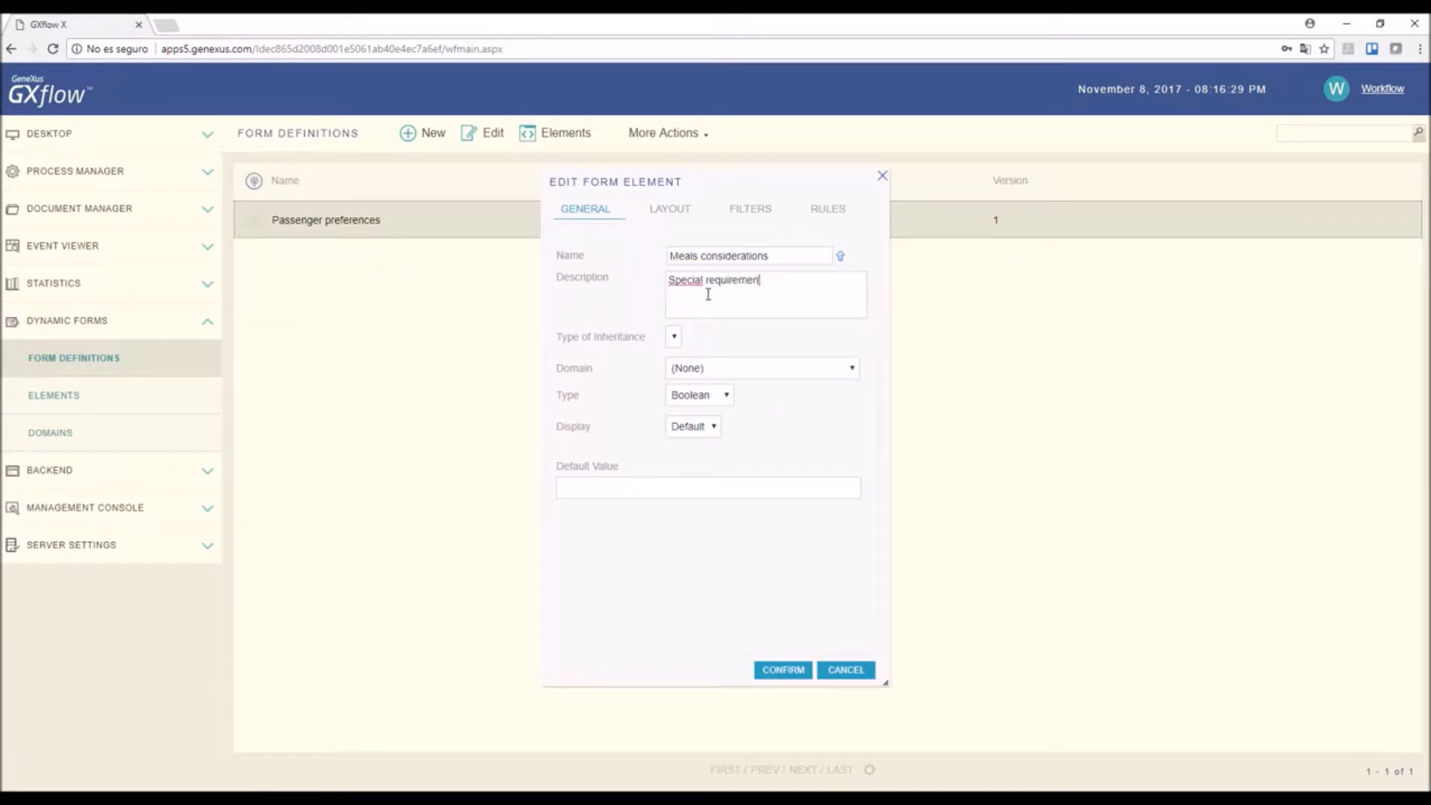
type("ts for passenger food")
- Make the Meals considerations element a Character type with length 60 and save it
left_click(727, 396)
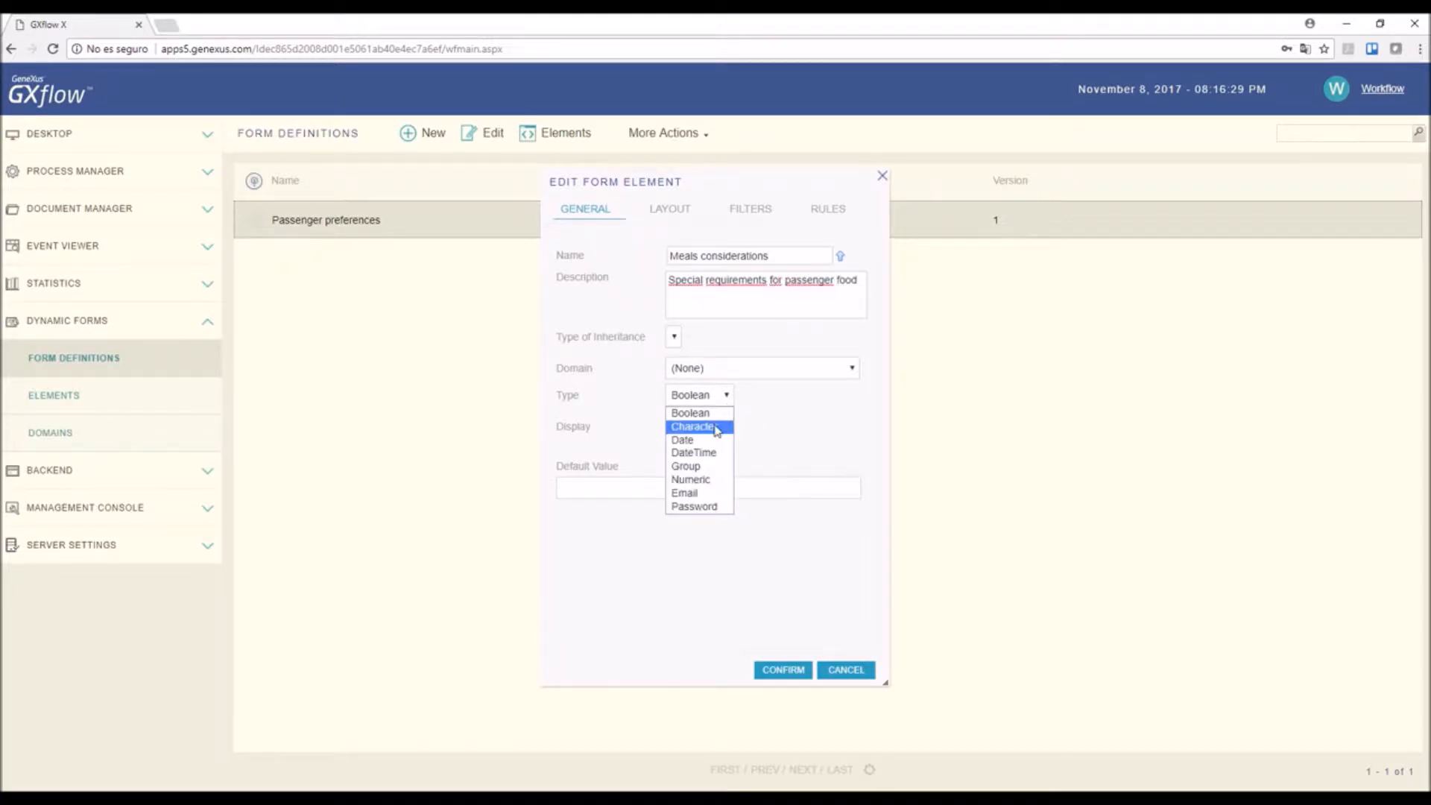
left_click(717, 428)
double_click(787, 427)
type("60")
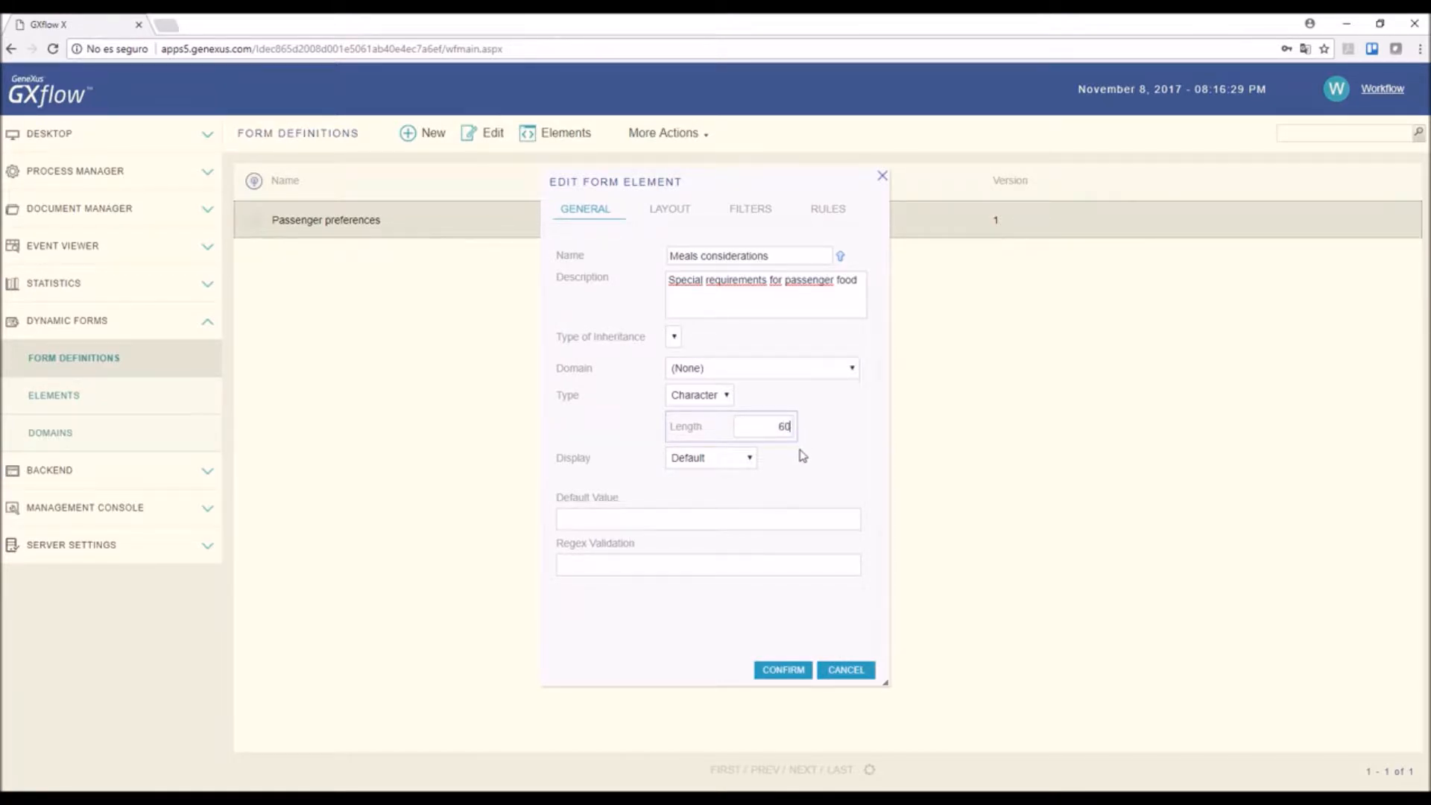
left_click(783, 671)
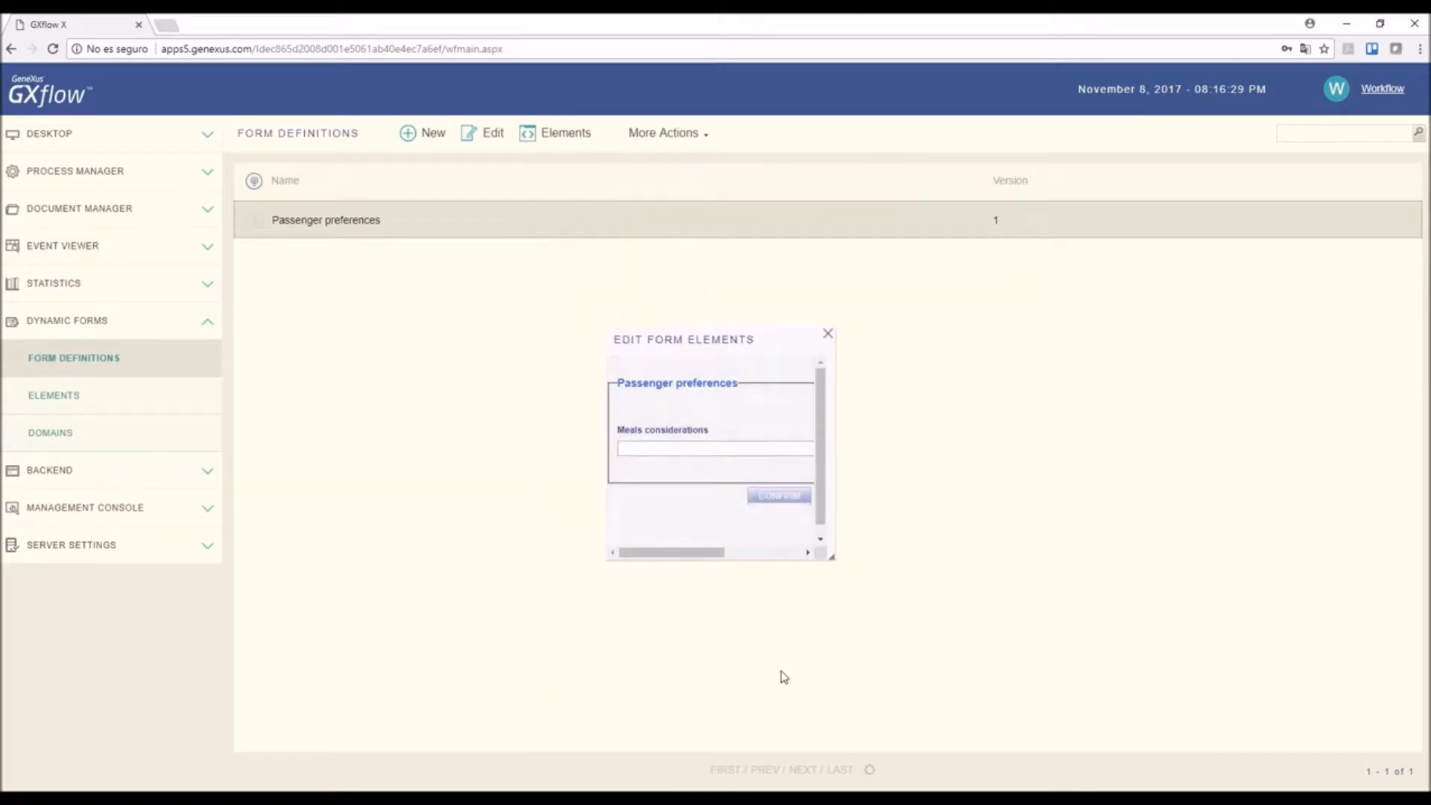
- Add a Boolean element named "Reminder to take medications" with the description "Indicates if the passenger wants to be reminded to take medicines"
left_click_drag(832, 557, 999, 572)
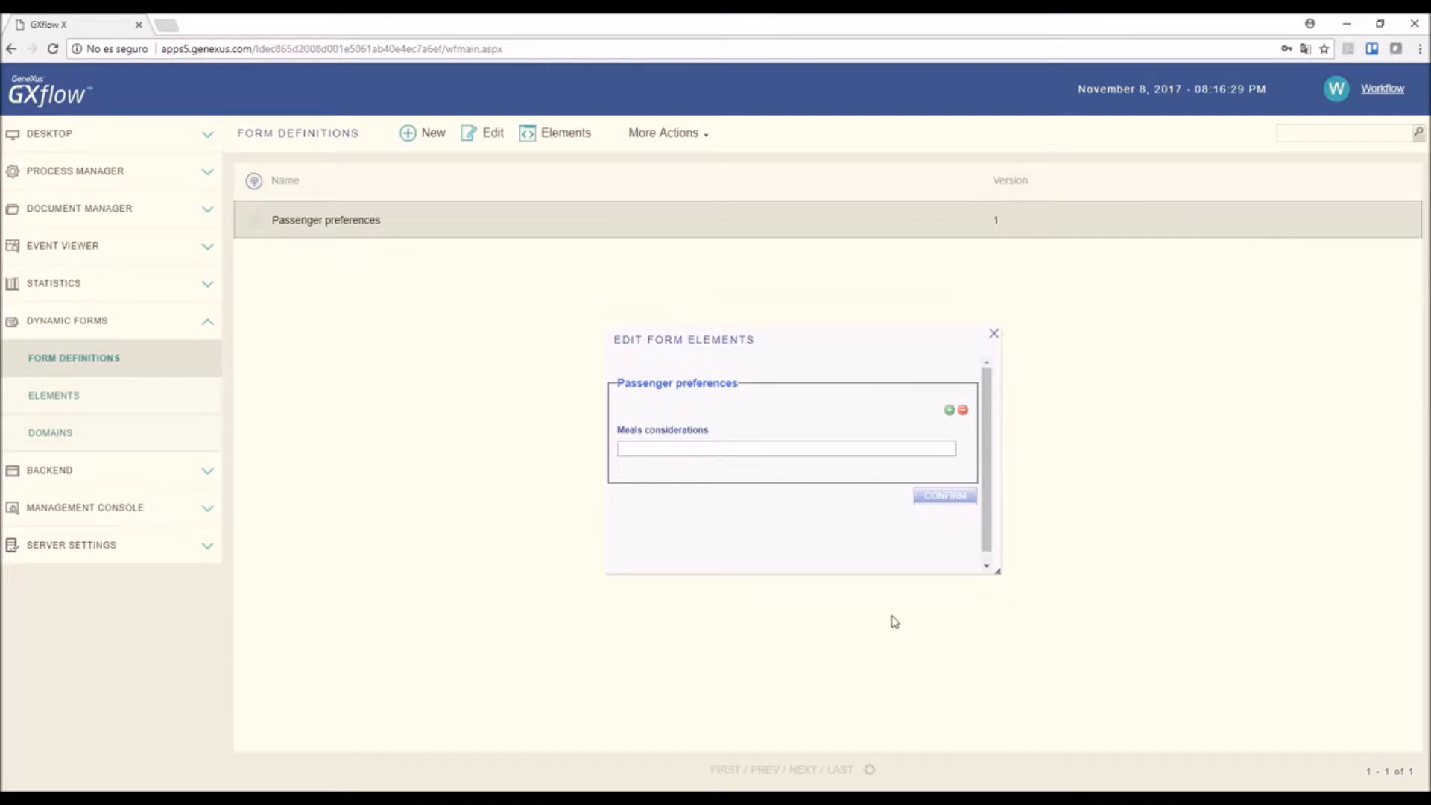
left_click(951, 411)
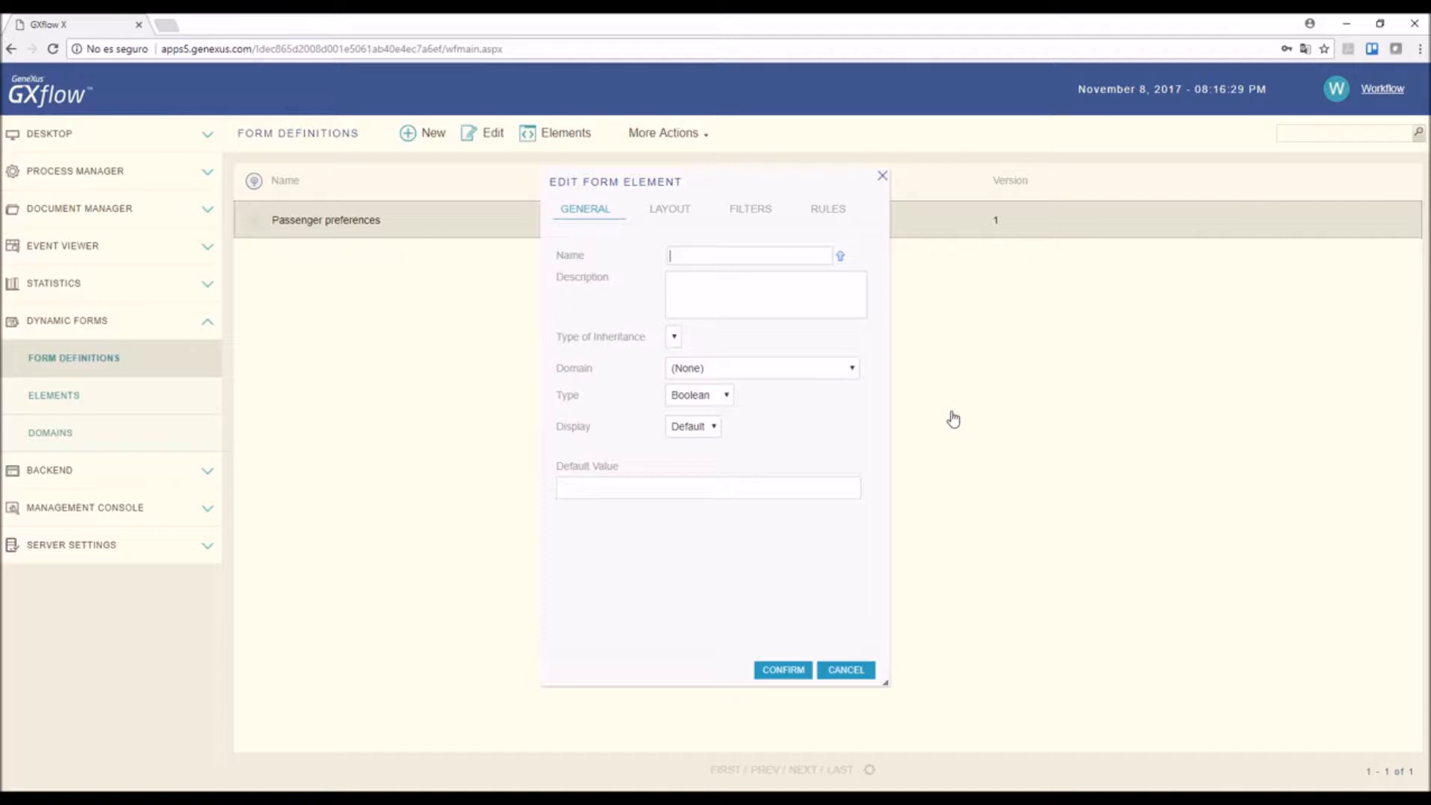
type("Reminder to take medications")
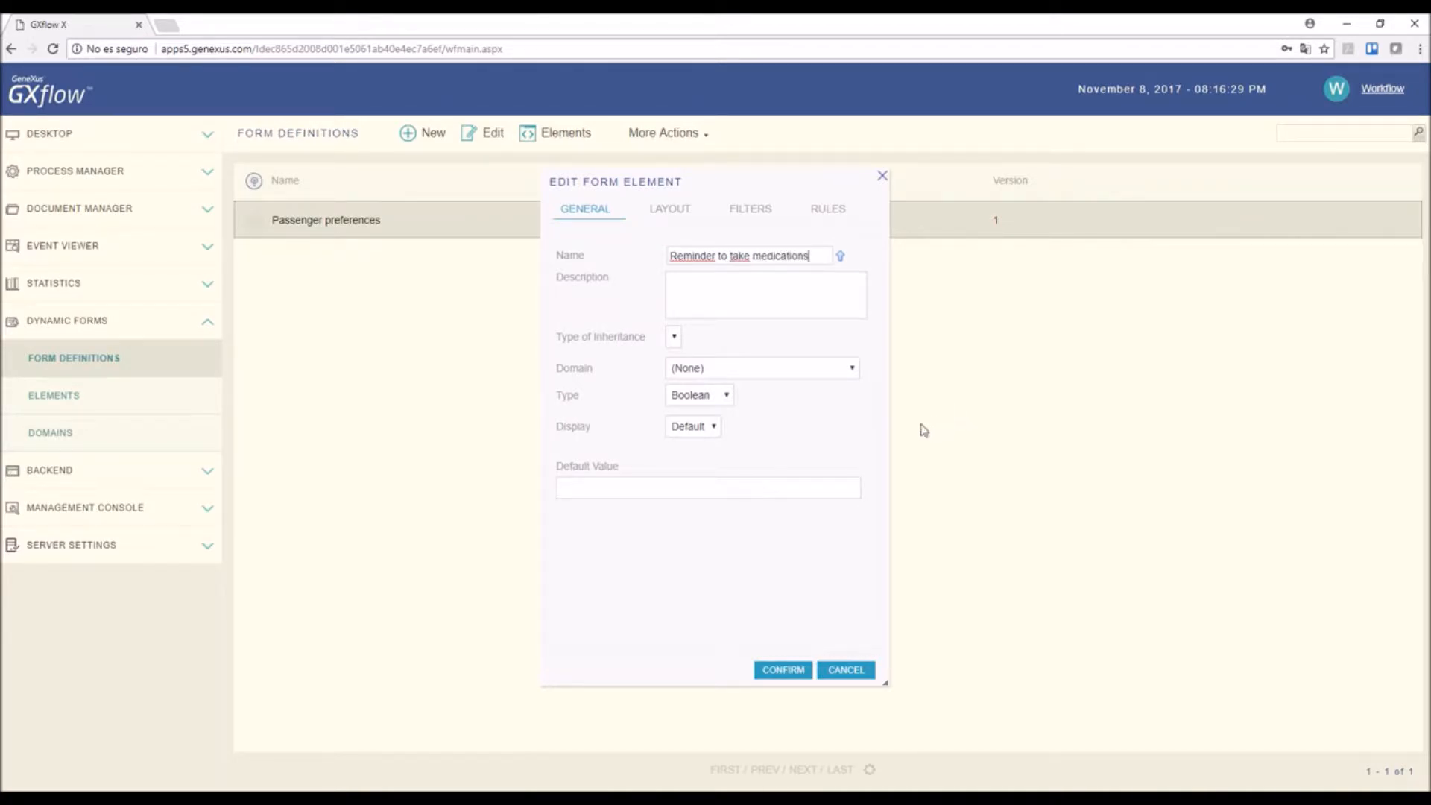
left_click(788, 291)
type("Indicates if the passenger wants to be rem")
type("inded to take medicines")
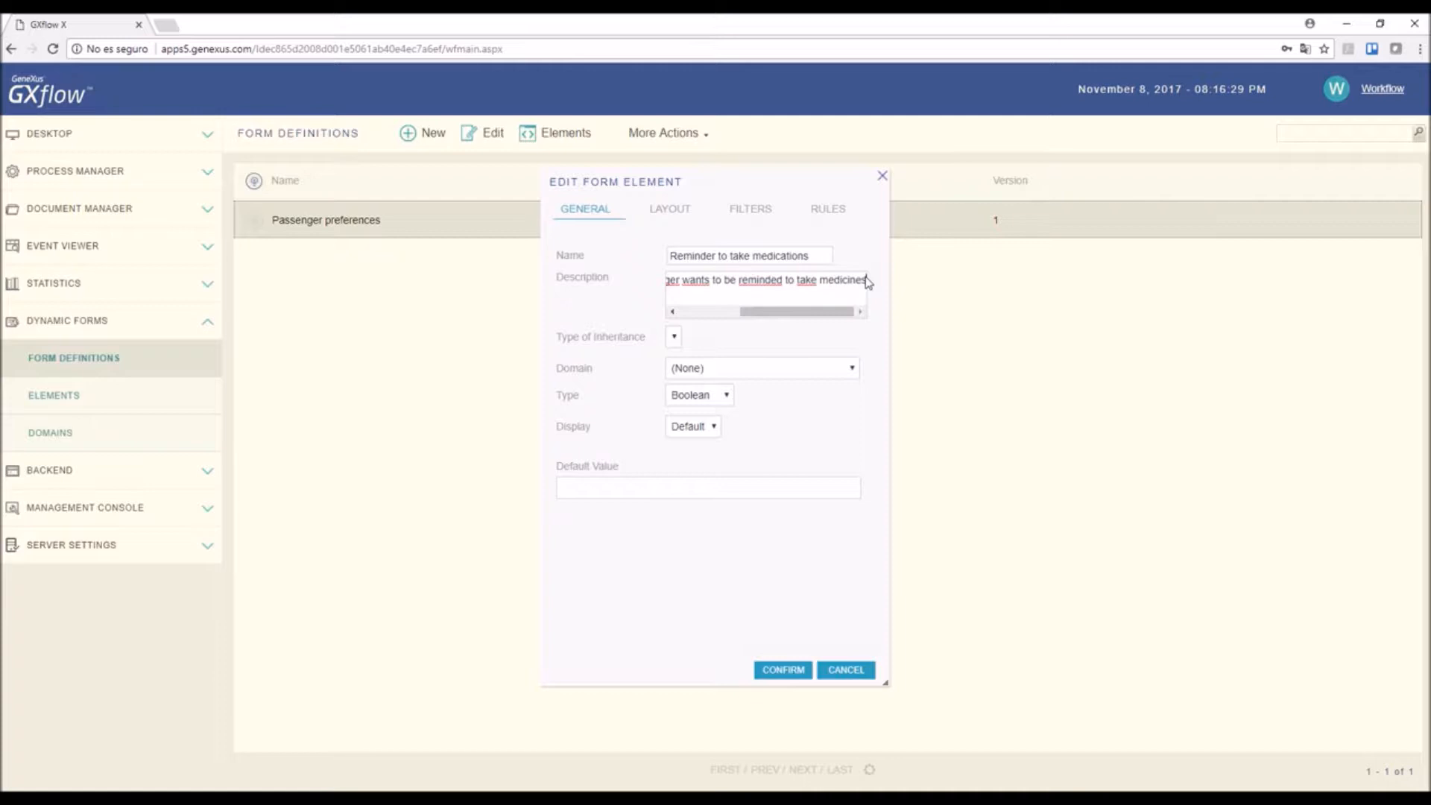
left_click(804, 669)
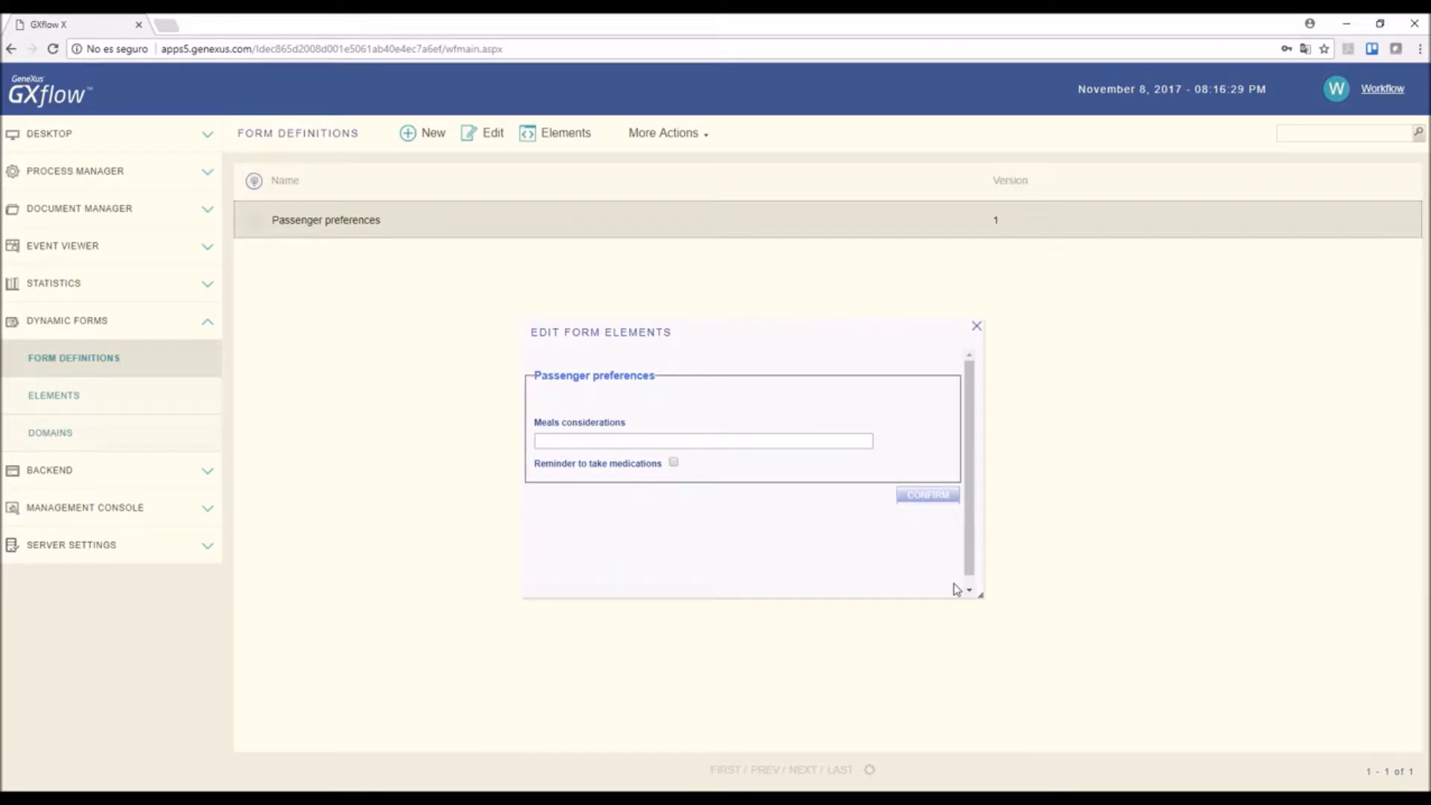
- Add a third element named "Passenger age - should be gt 18 yo" with the description "Verify if the passenger is more than 18 yo"
mouse_move(919, 414)
left_click(932, 405)
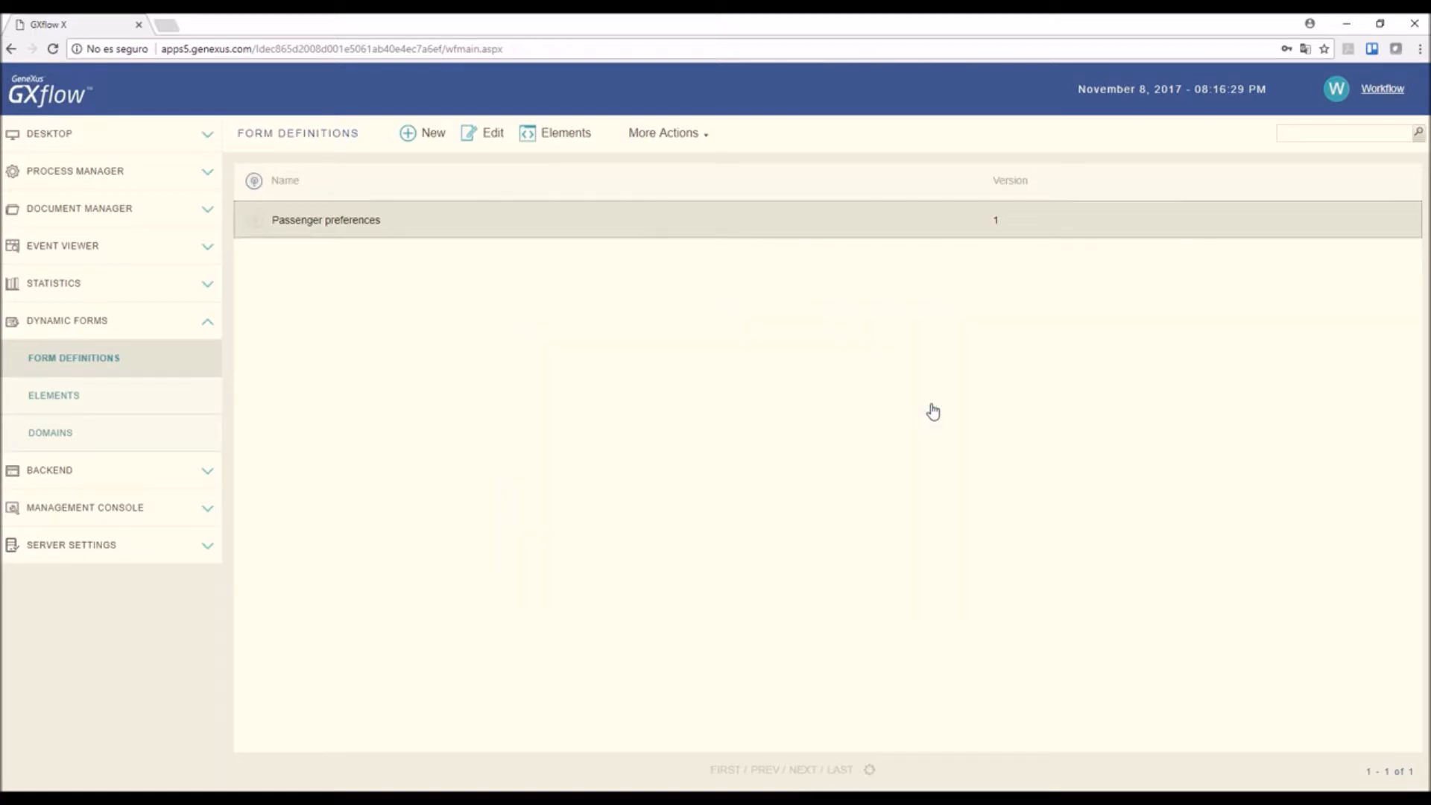
left_click(676, 258)
type("Passe")
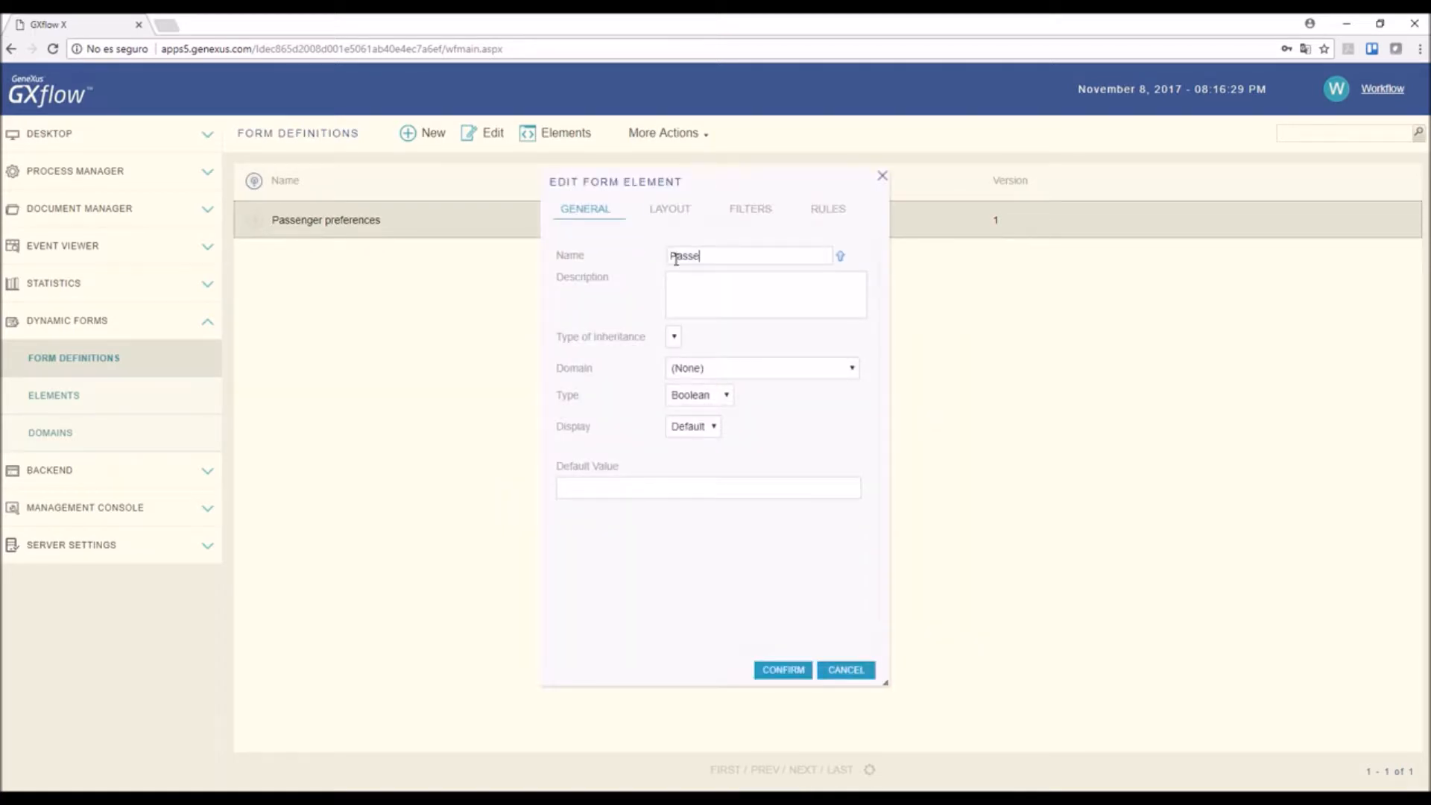
type("nger age - should be gt 18 yd")
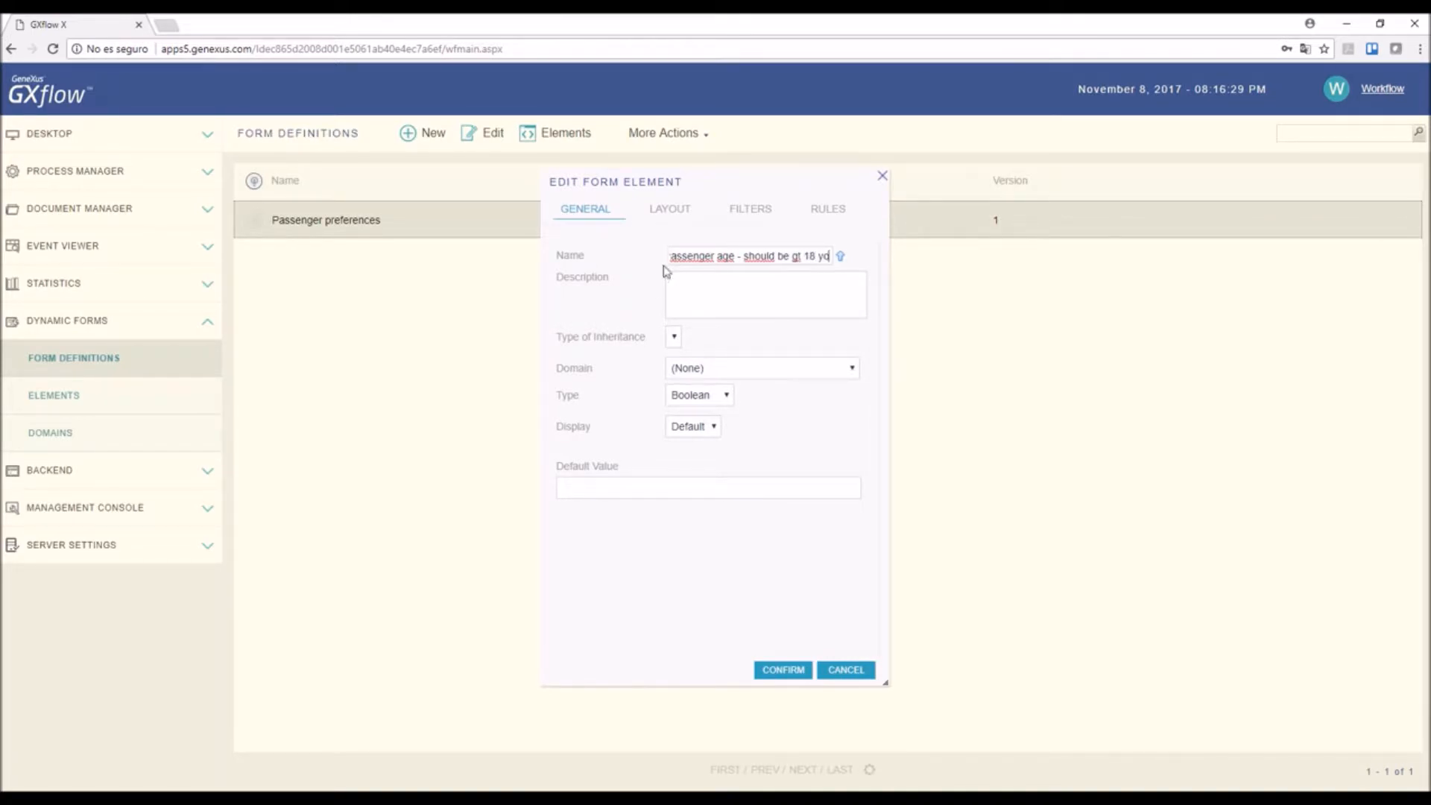
left_click(683, 282)
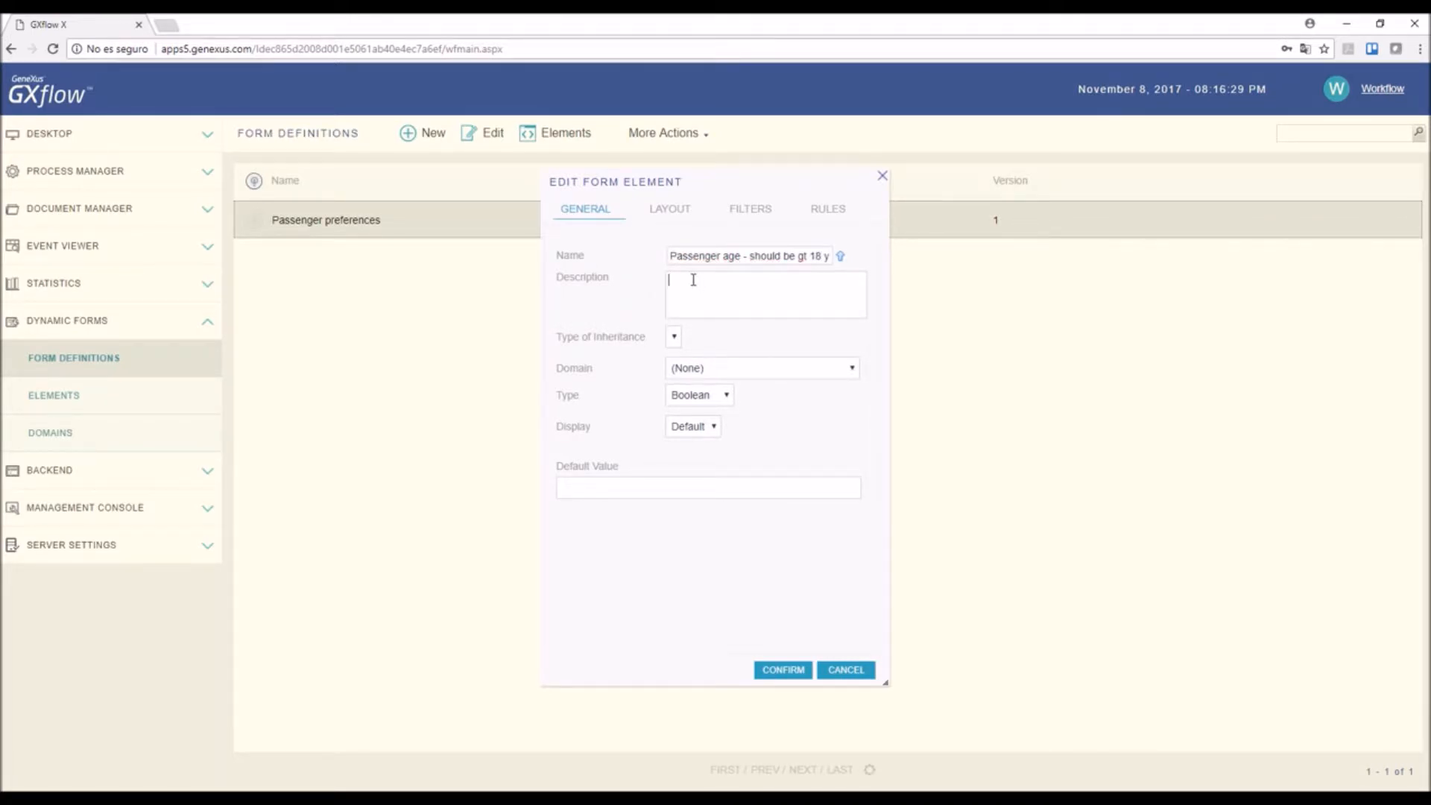
type("Verify if the passenger is more than 18 yo")
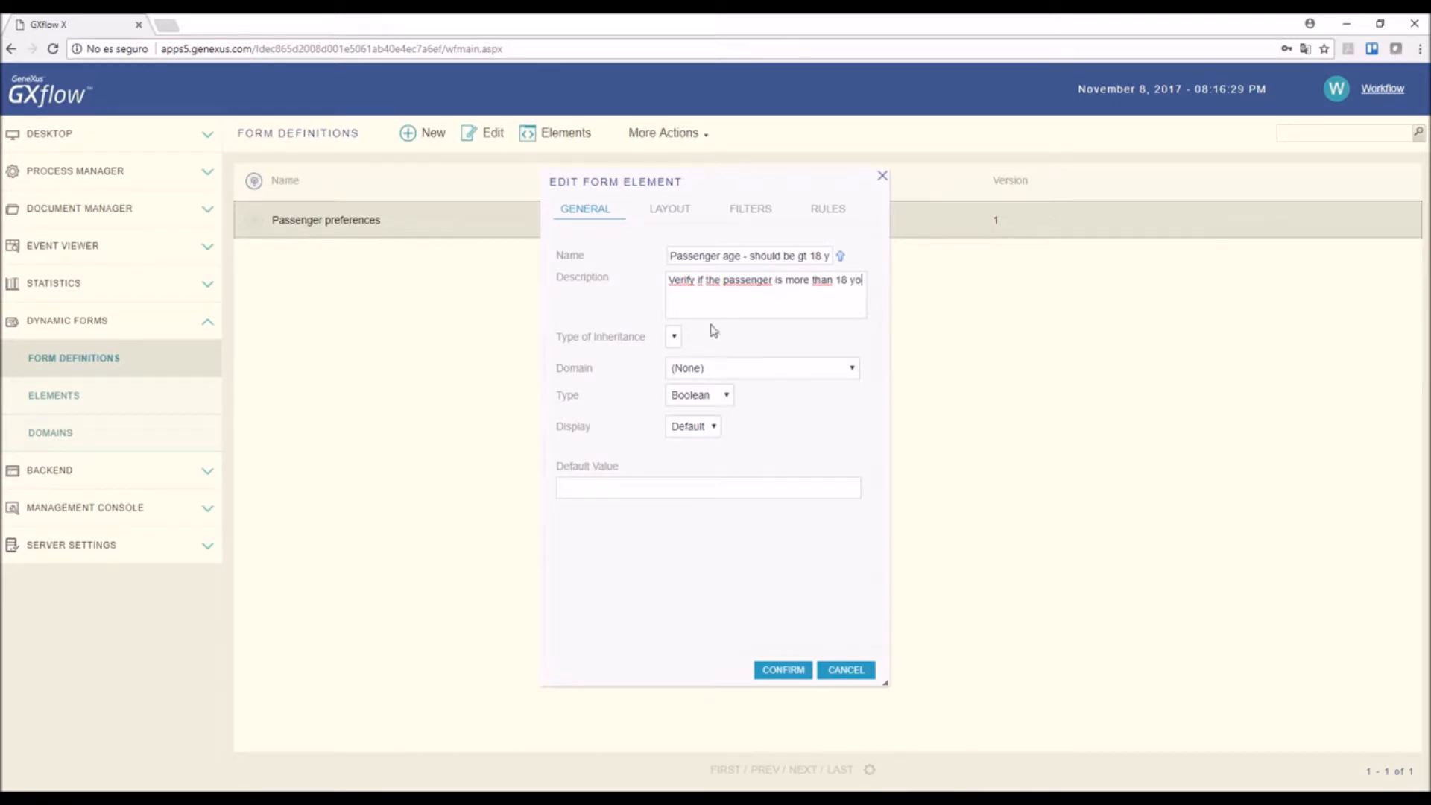
- Make the passenger age element a Numeric type with length 2 and save it
left_click(728, 400)
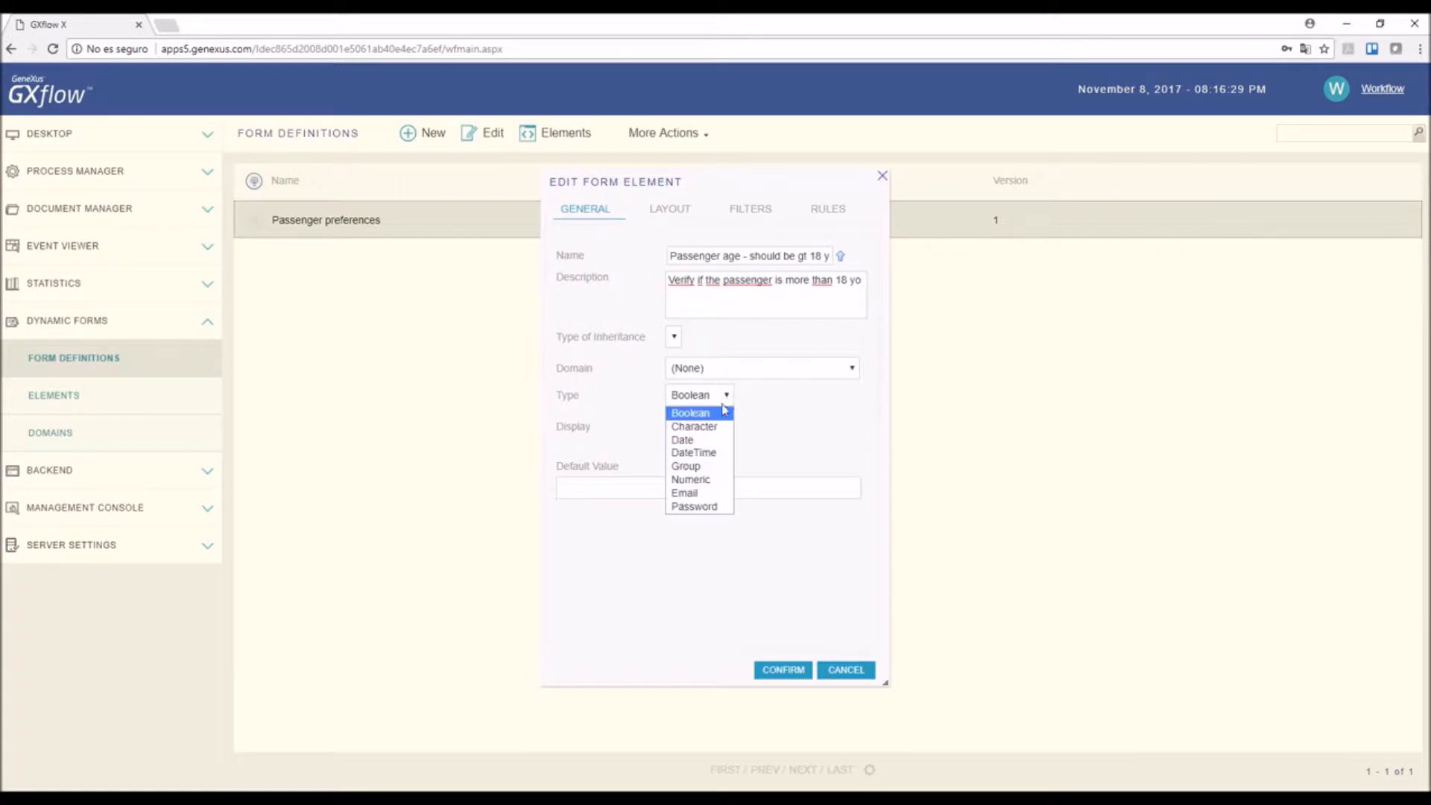
left_click(704, 480)
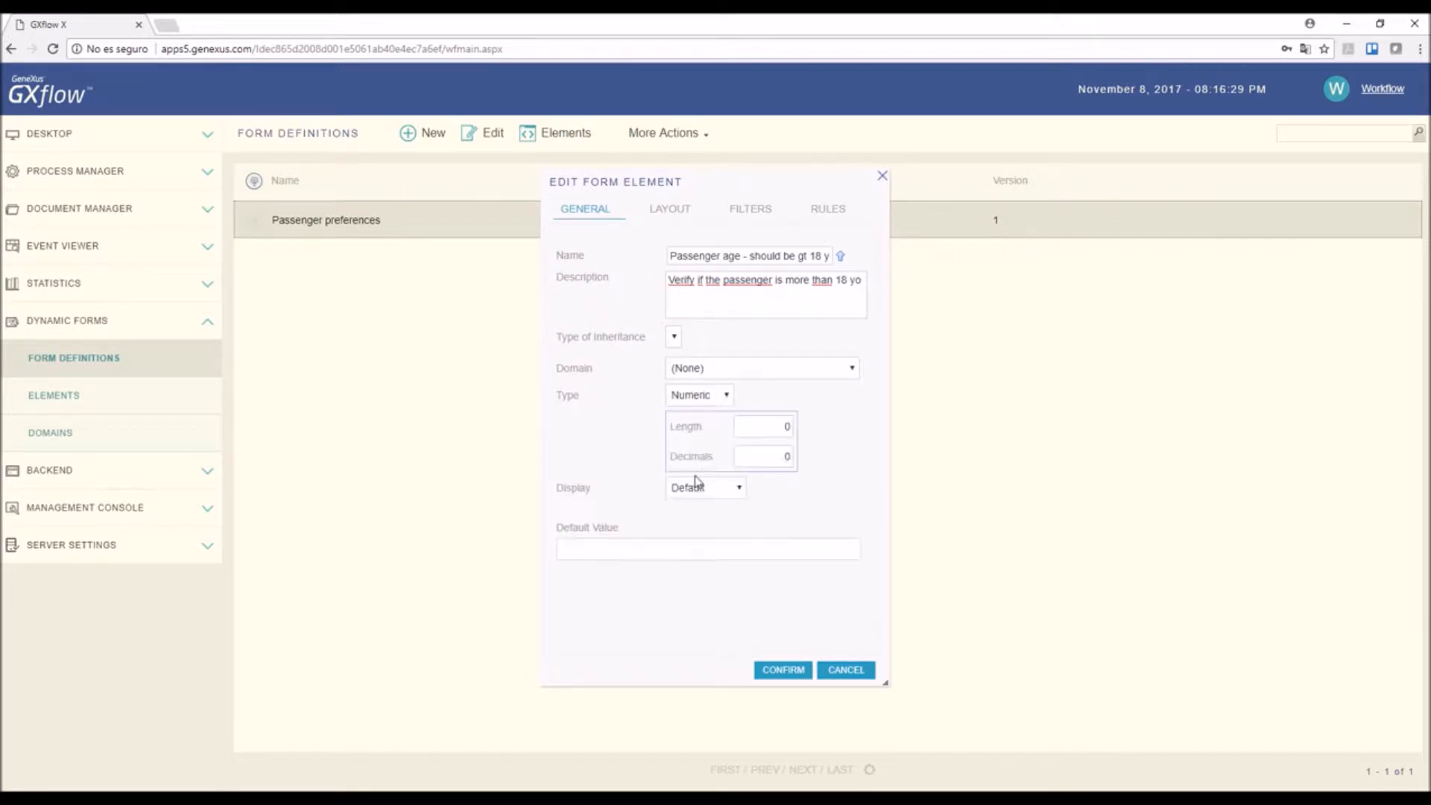
left_click_drag(778, 428, 799, 430)
type("2")
left_click(782, 671)
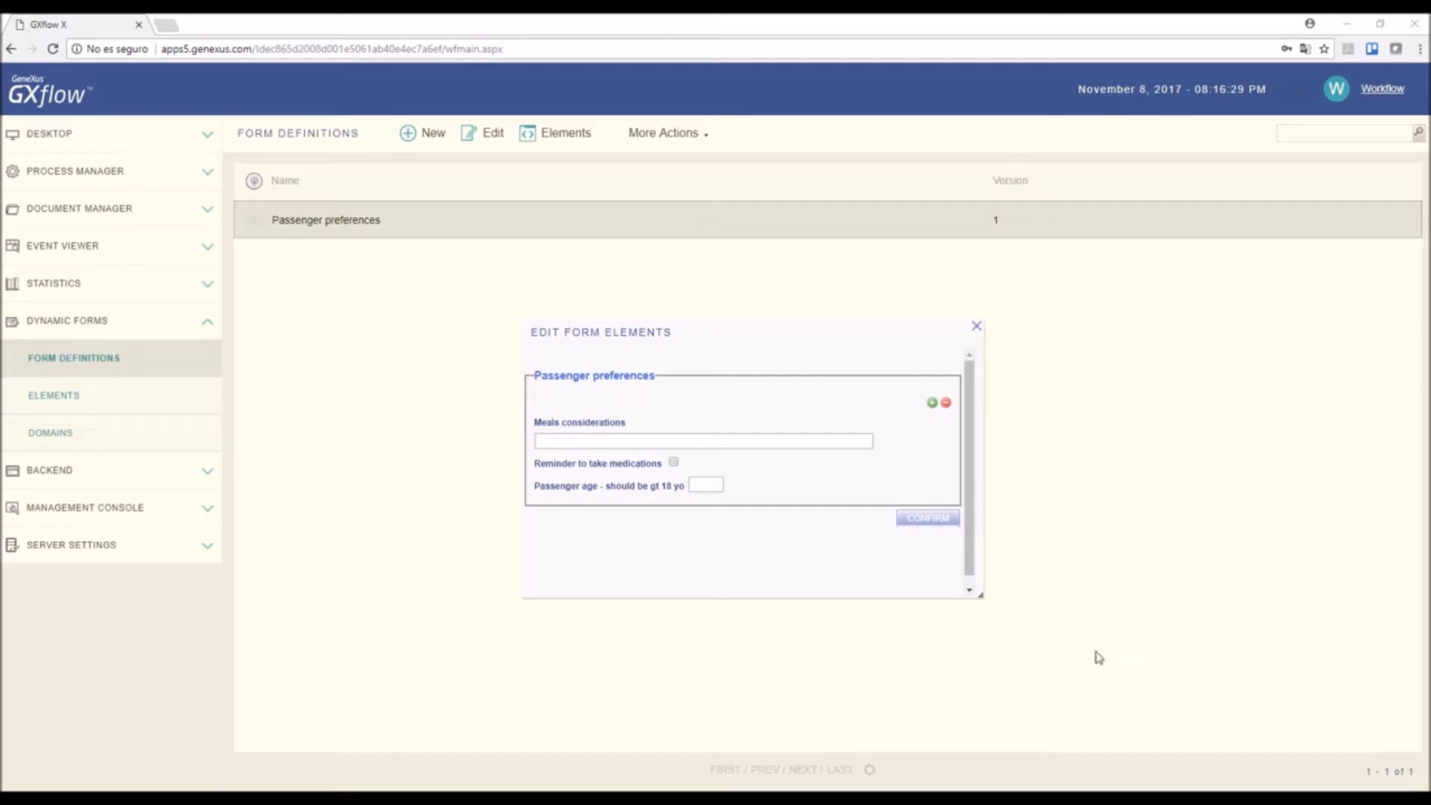
- Add a rule with the Error function and no parameter to the passenger age element of the form
mouse_move(687, 491)
left_click(731, 486)
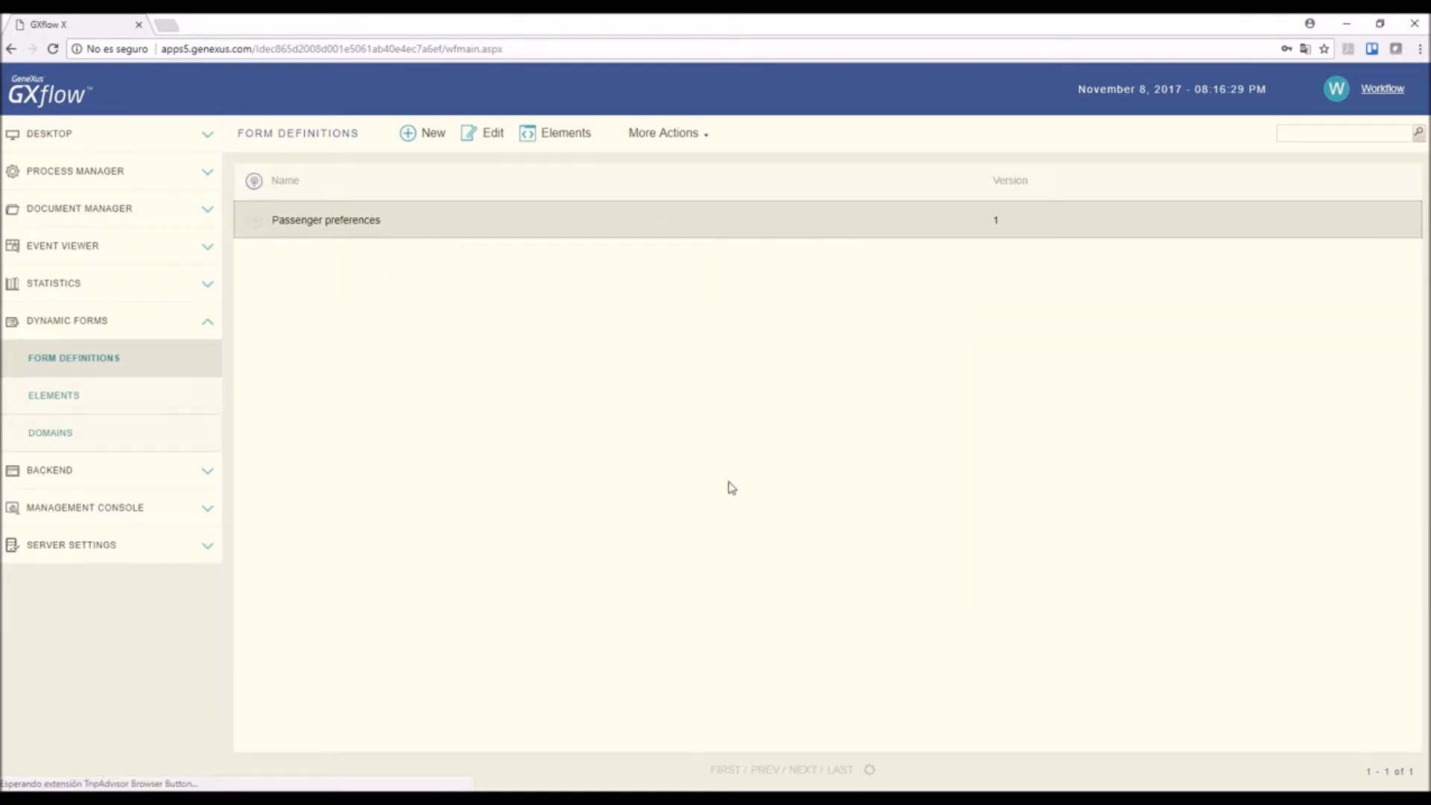
left_click(828, 215)
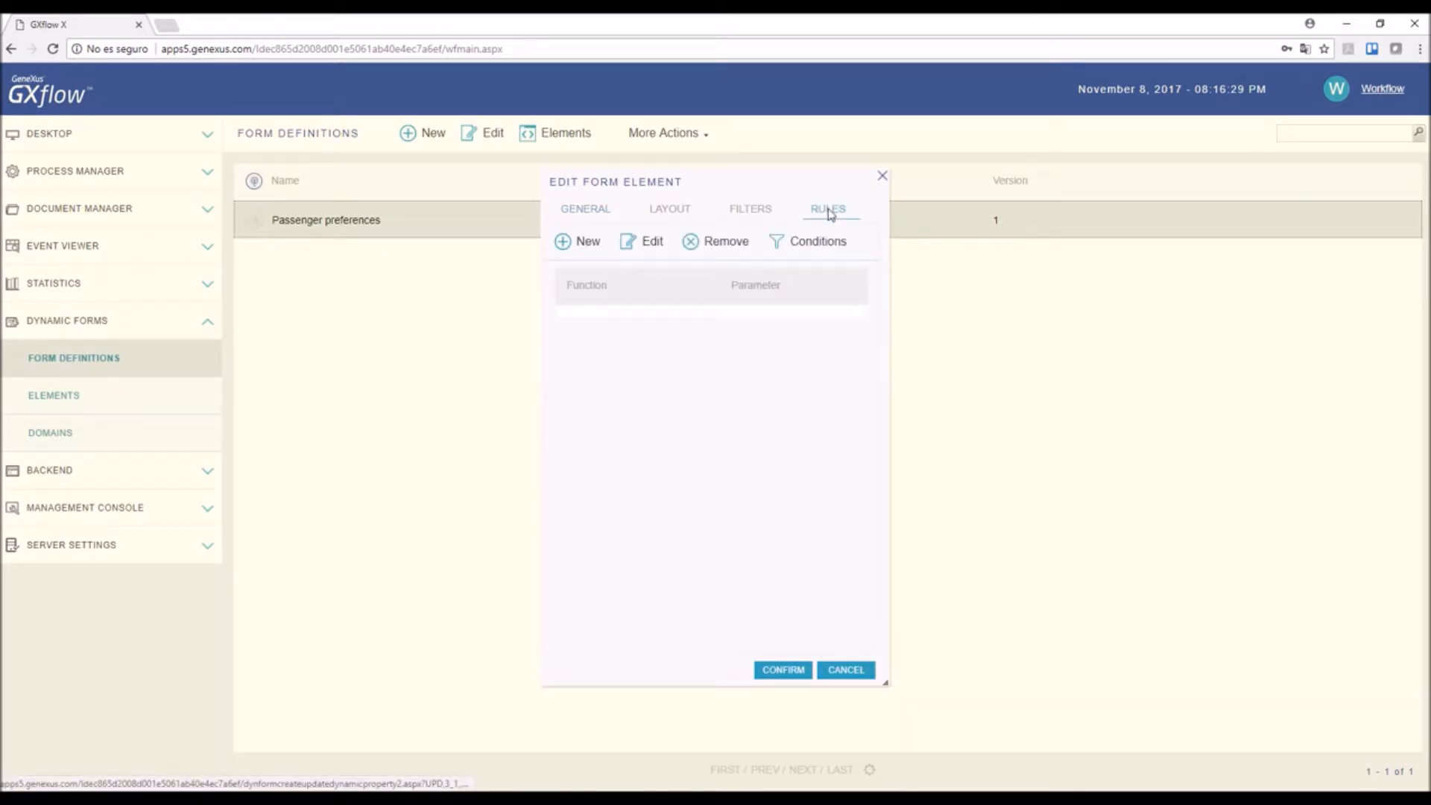
left_click(583, 246)
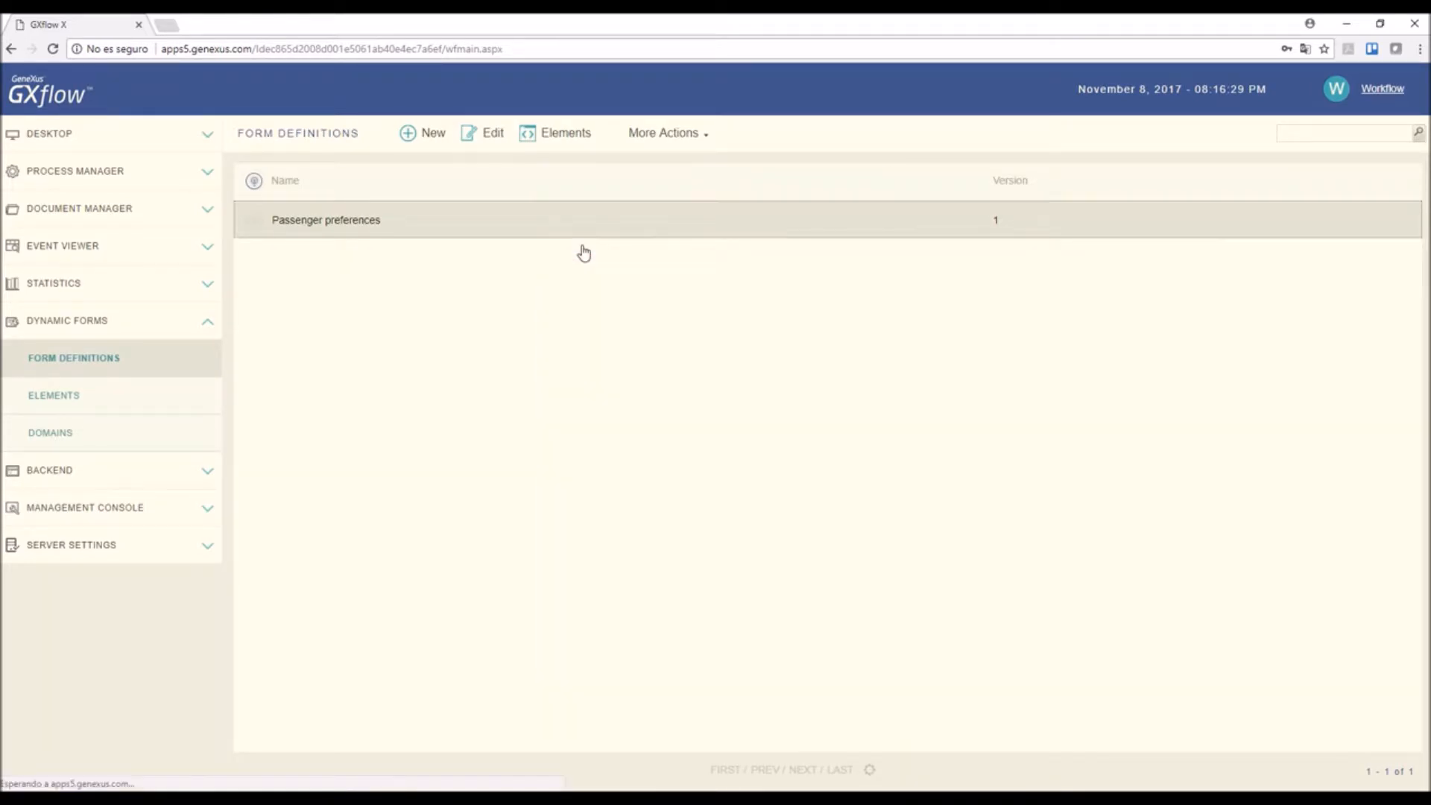
left_click(689, 438)
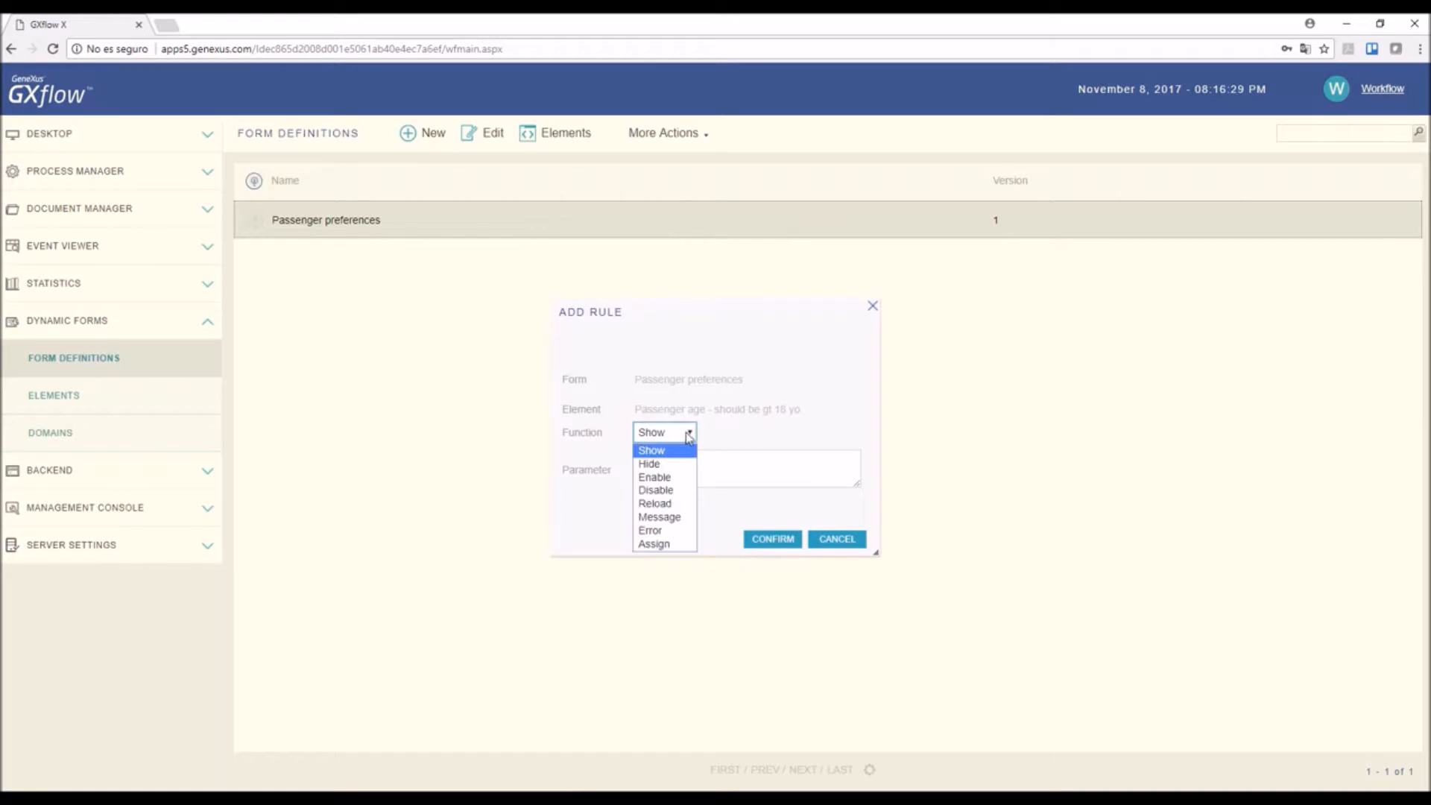
left_click(650, 531)
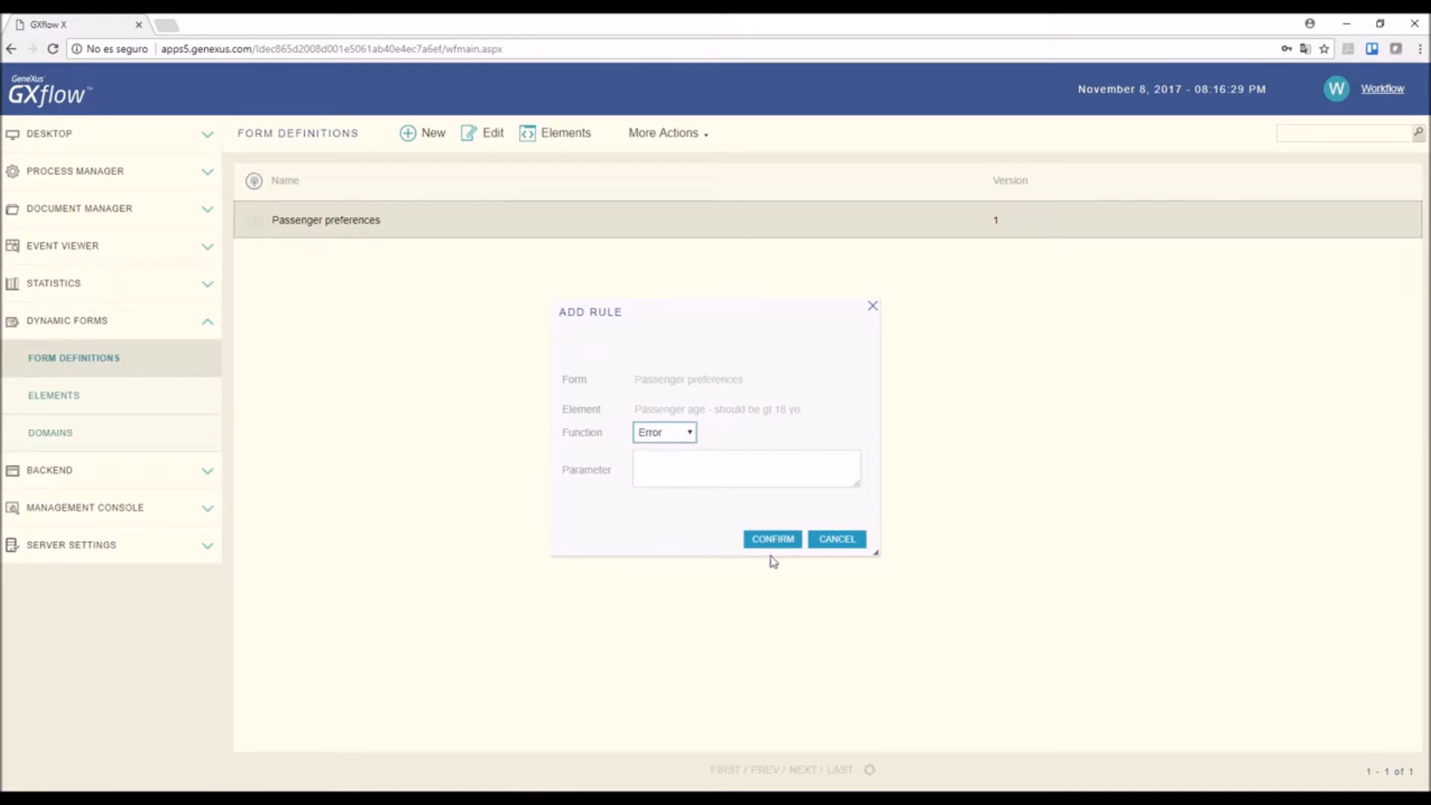
left_click(775, 538)
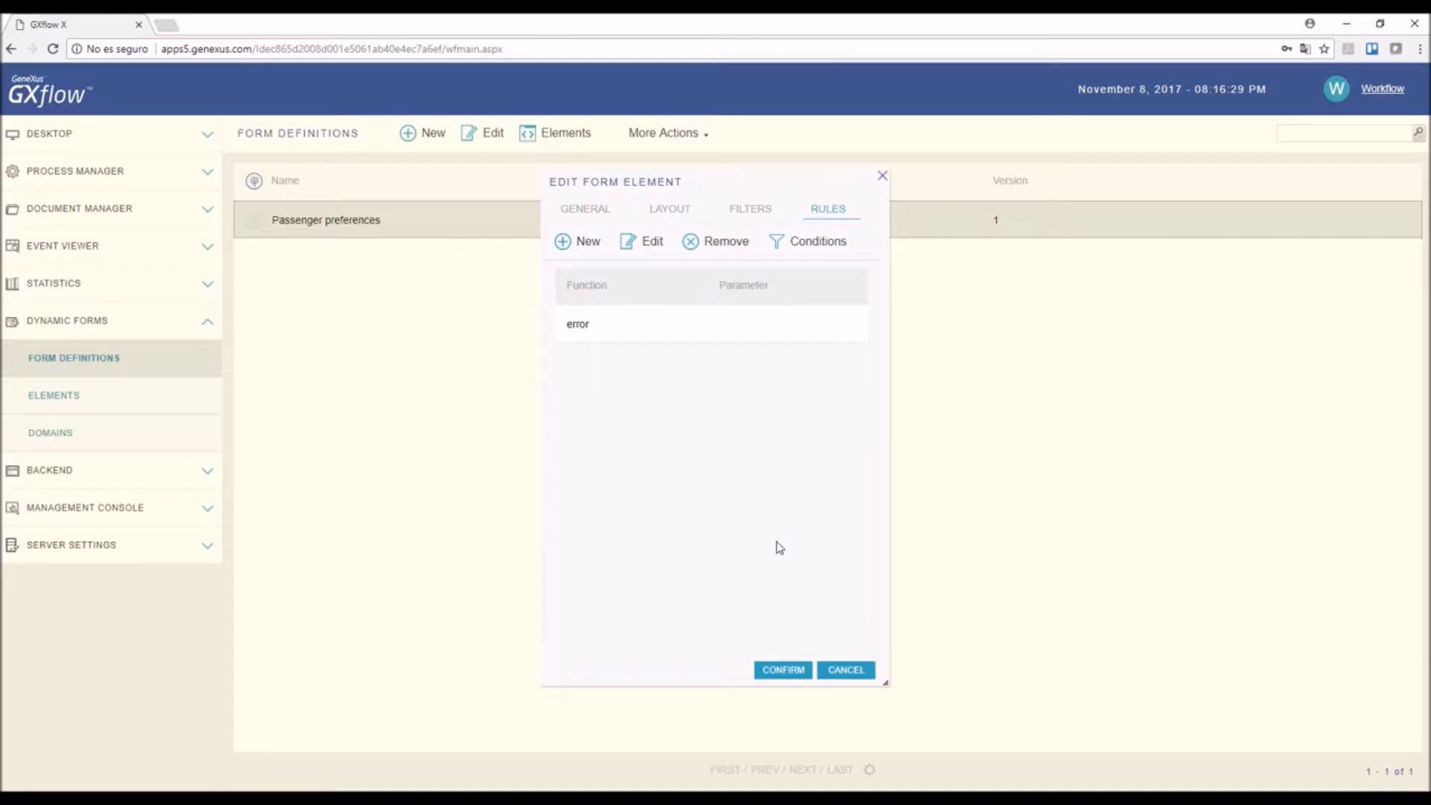
- Start a new condition for the error rule, based on the passenger age element
left_click(580, 325)
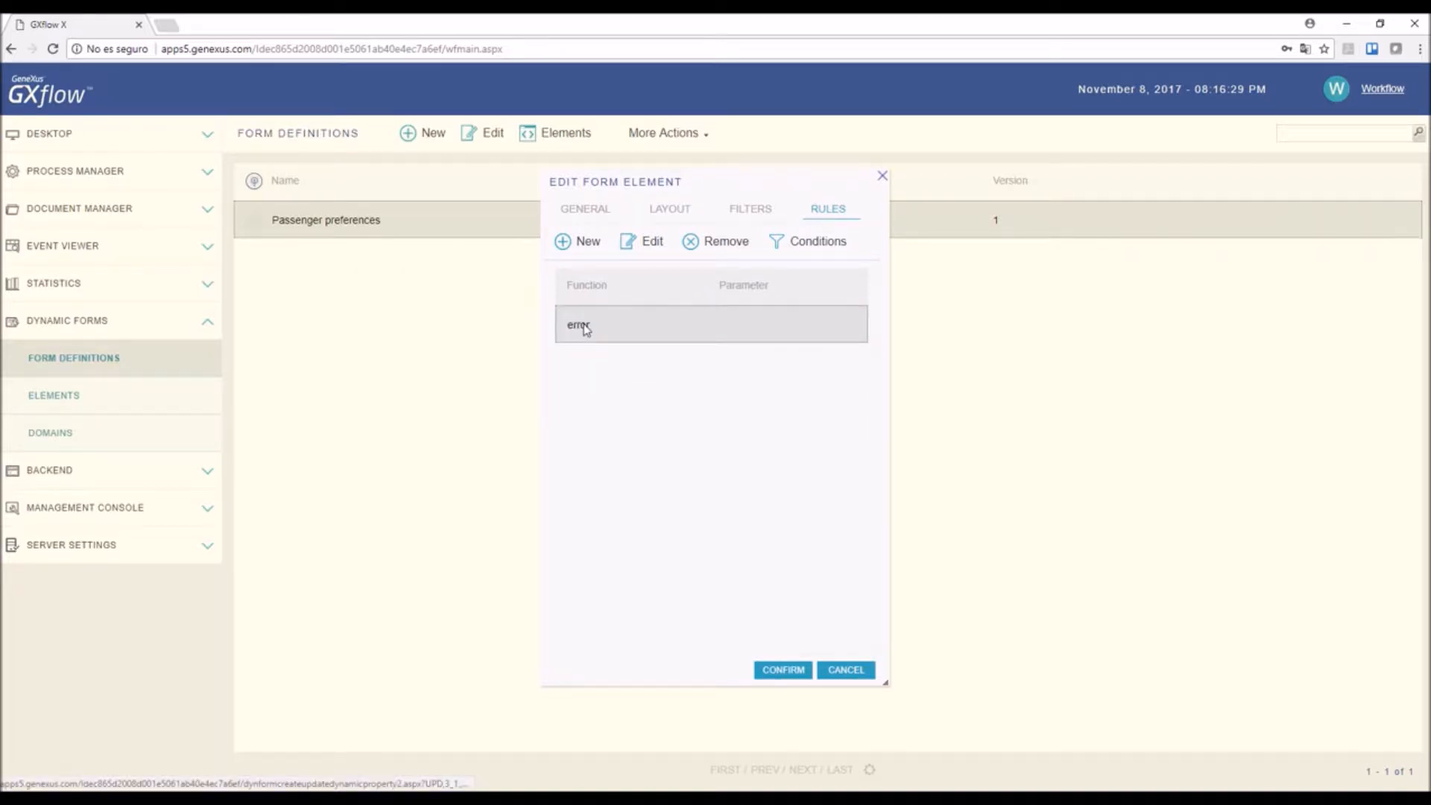
left_click(805, 239)
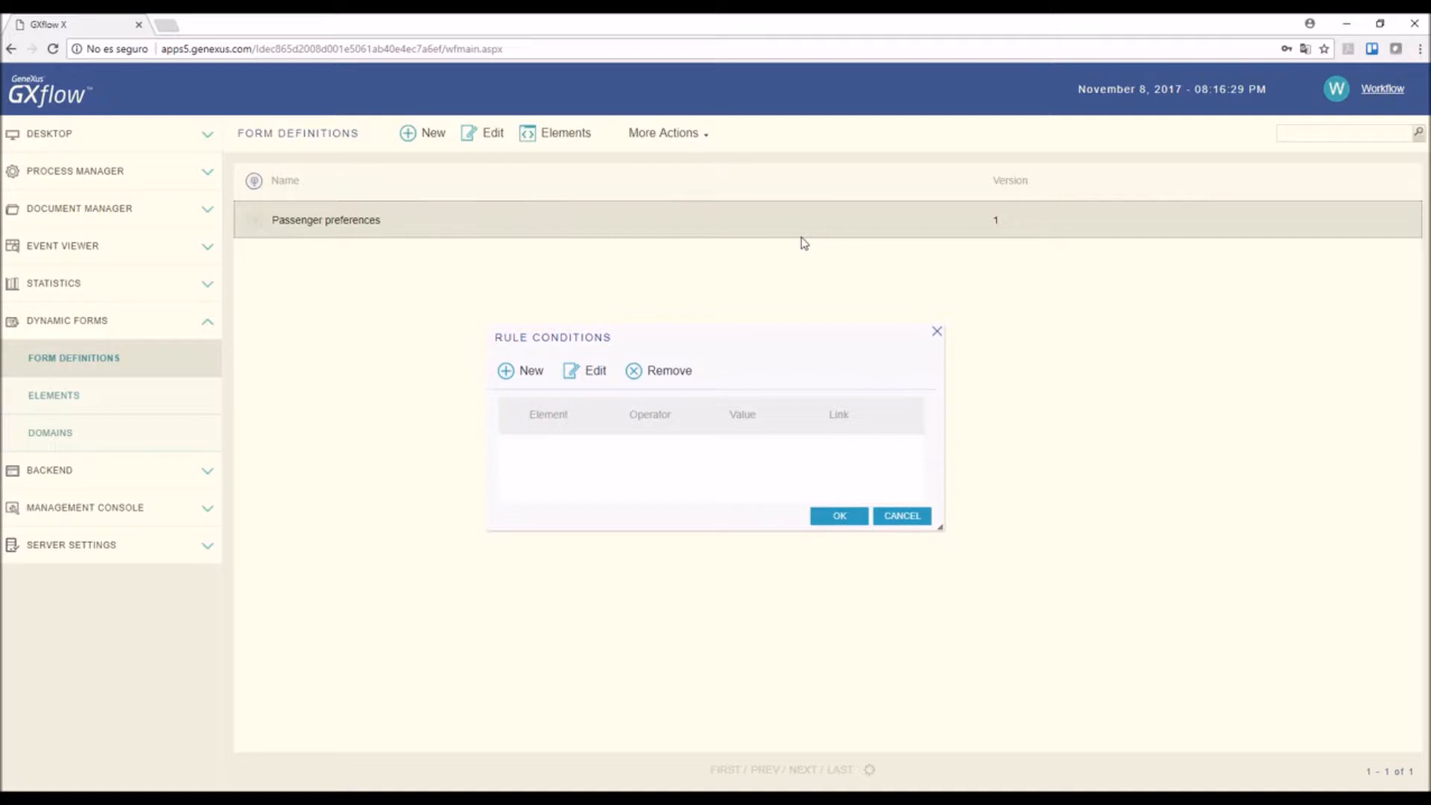
left_click(530, 375)
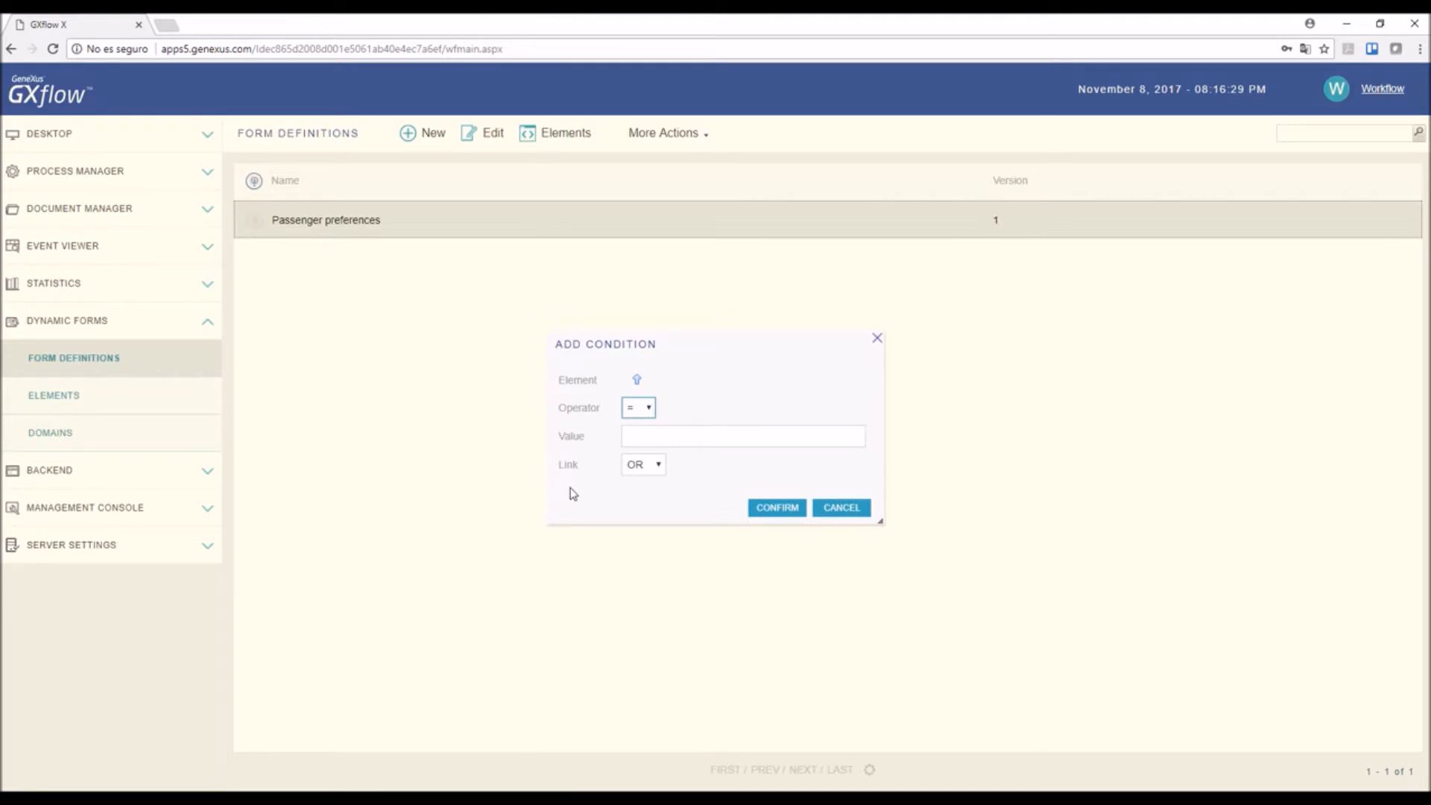
left_click(637, 381)
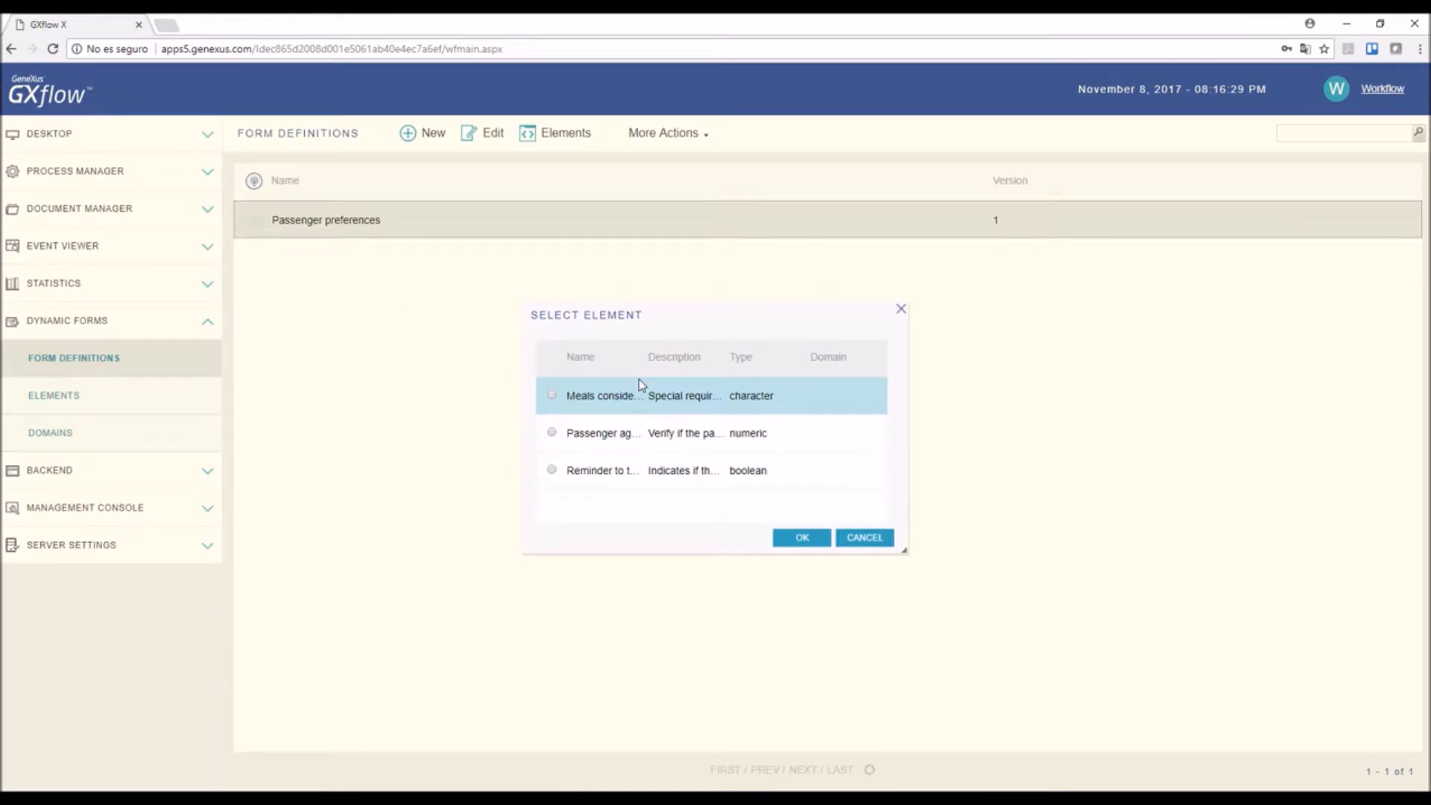
left_click(556, 435)
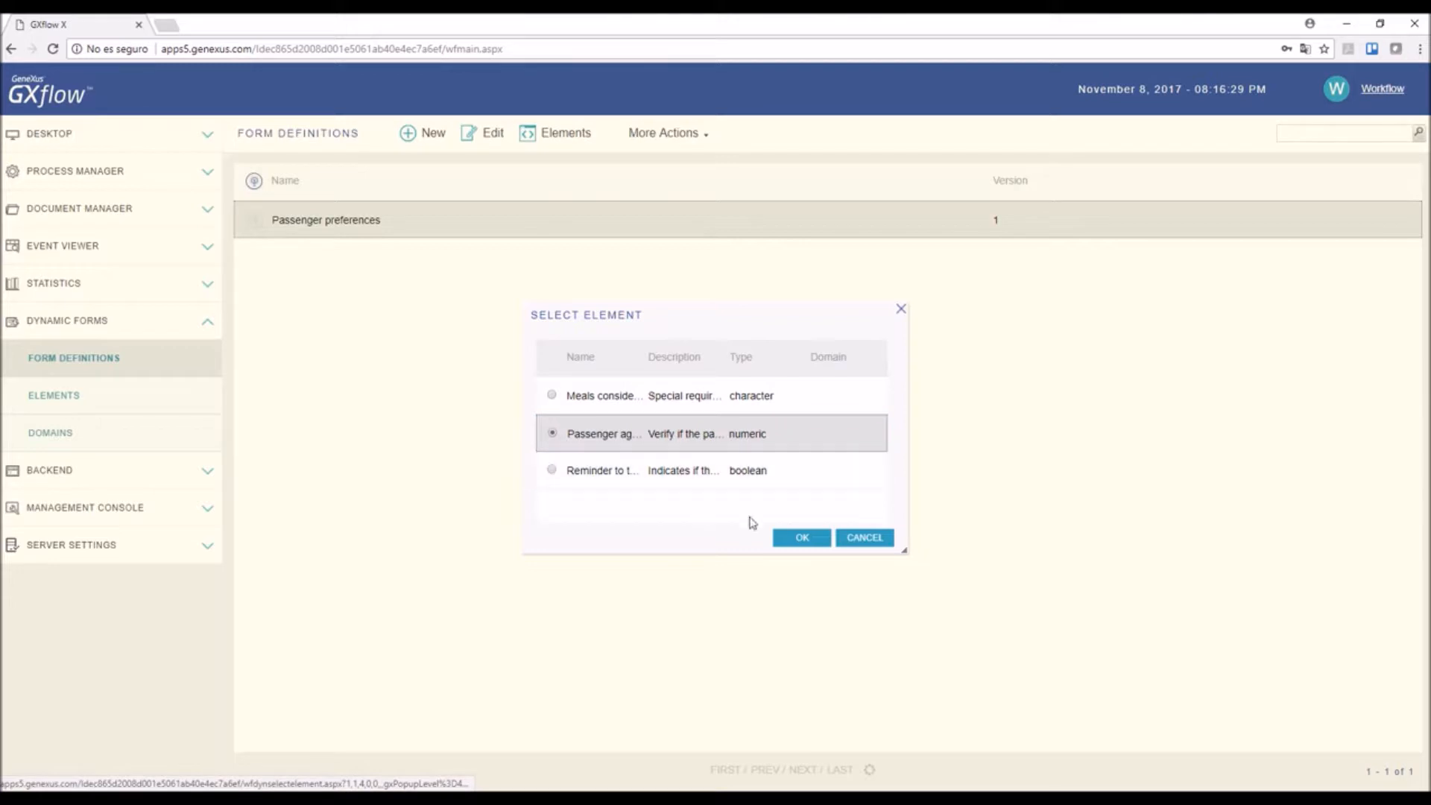
left_click(801, 538)
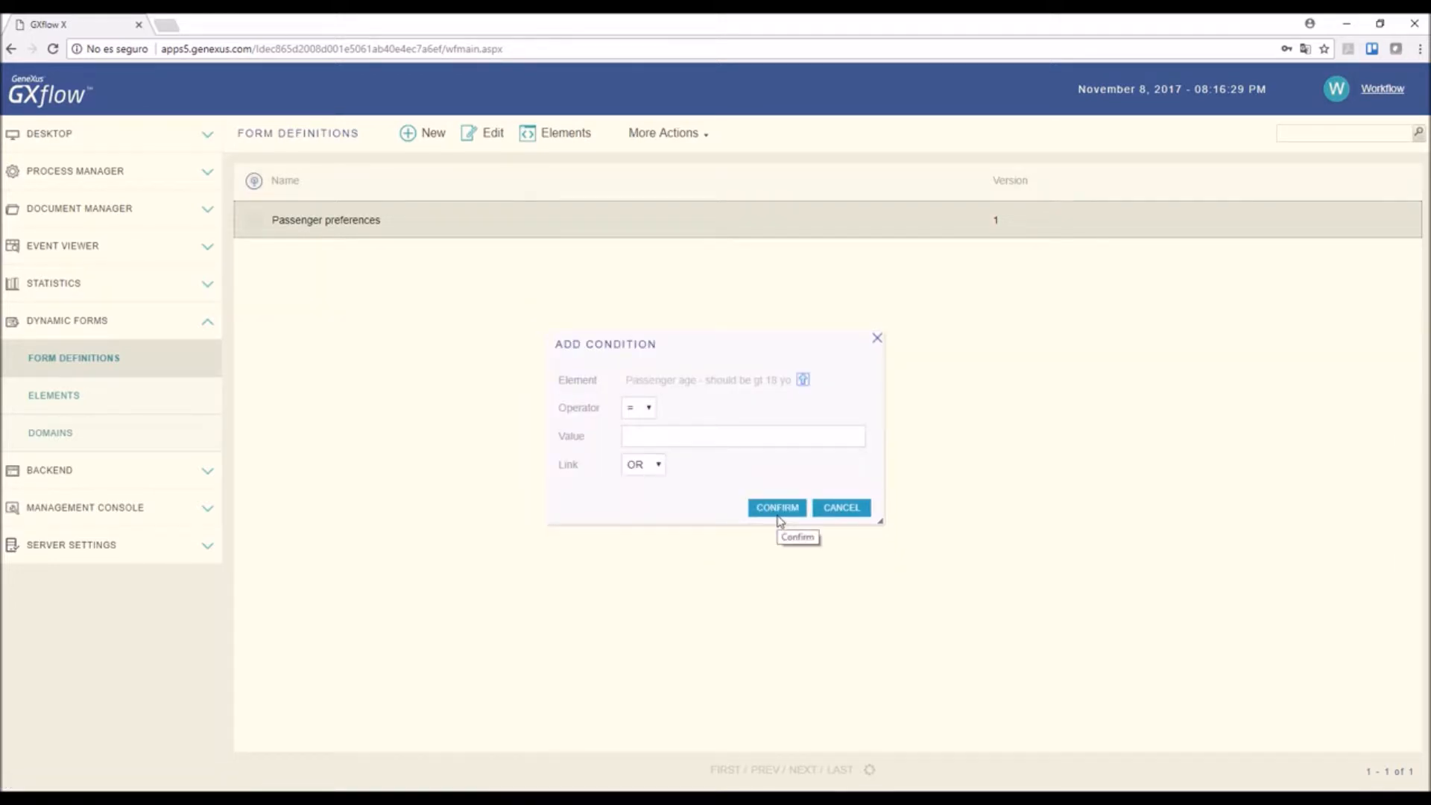
- Set the condition to <= 18 with the AND link, then save it together with the passenger age element and the form
left_click(648, 409)
left_click(637, 492)
left_click(646, 438)
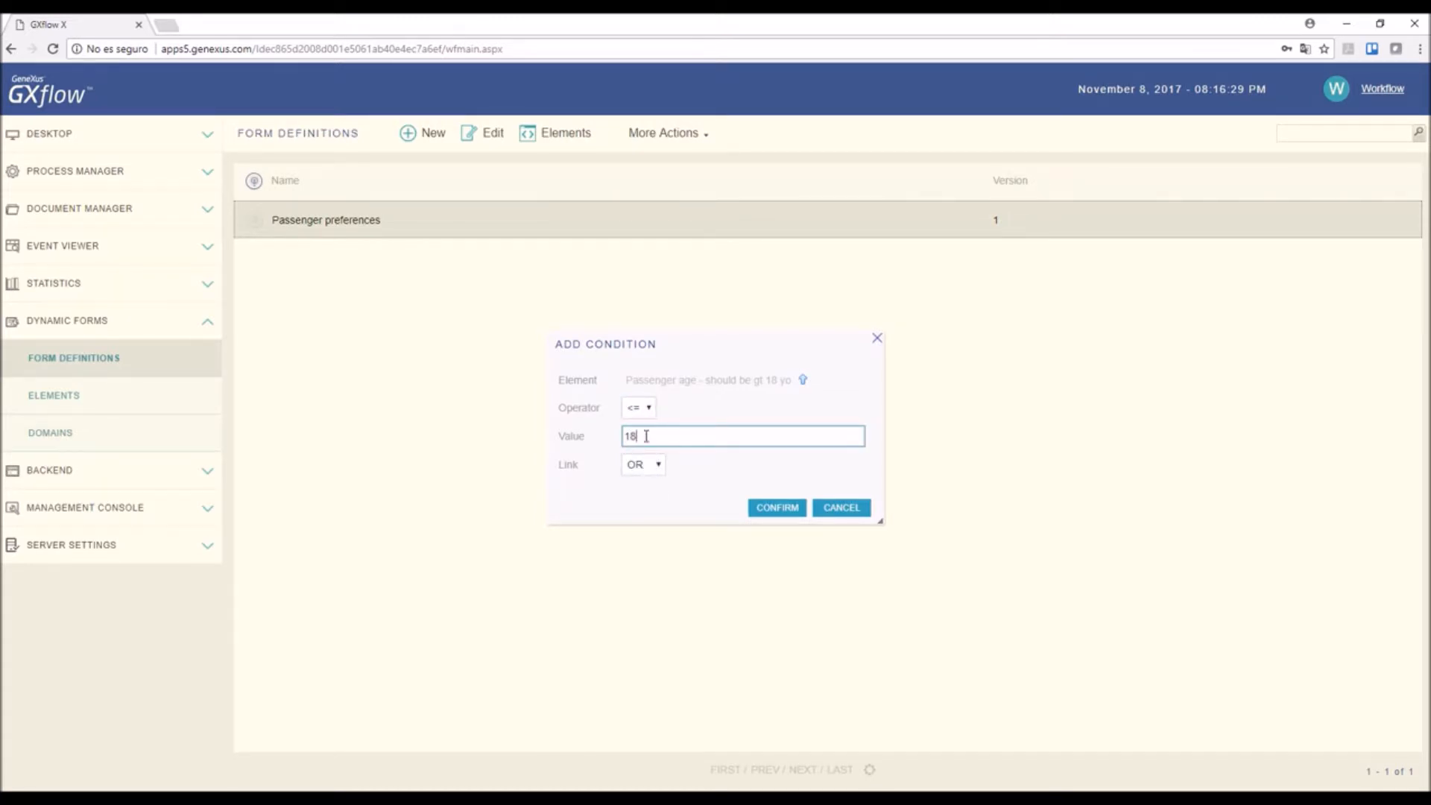
left_click(659, 467)
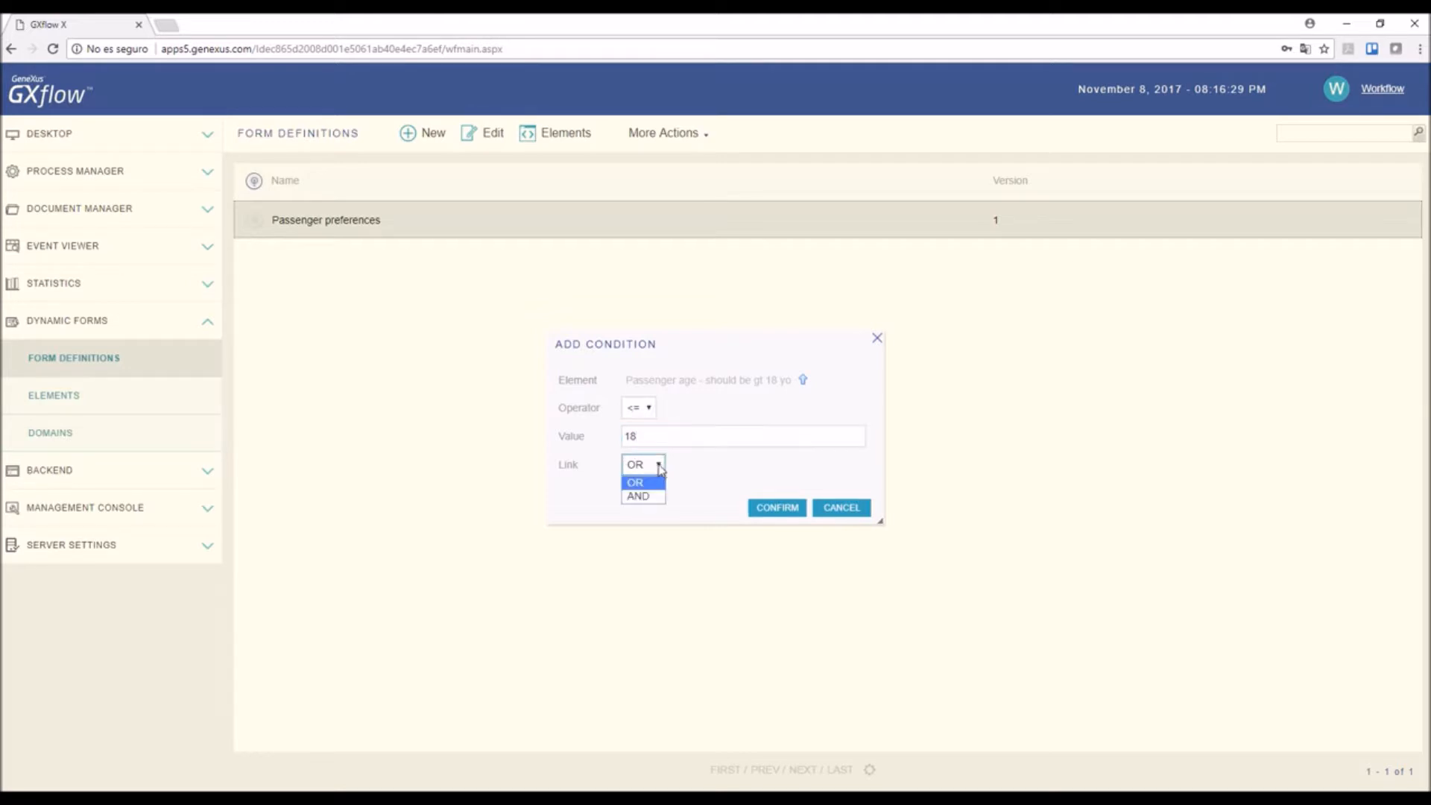
left_click(639, 496)
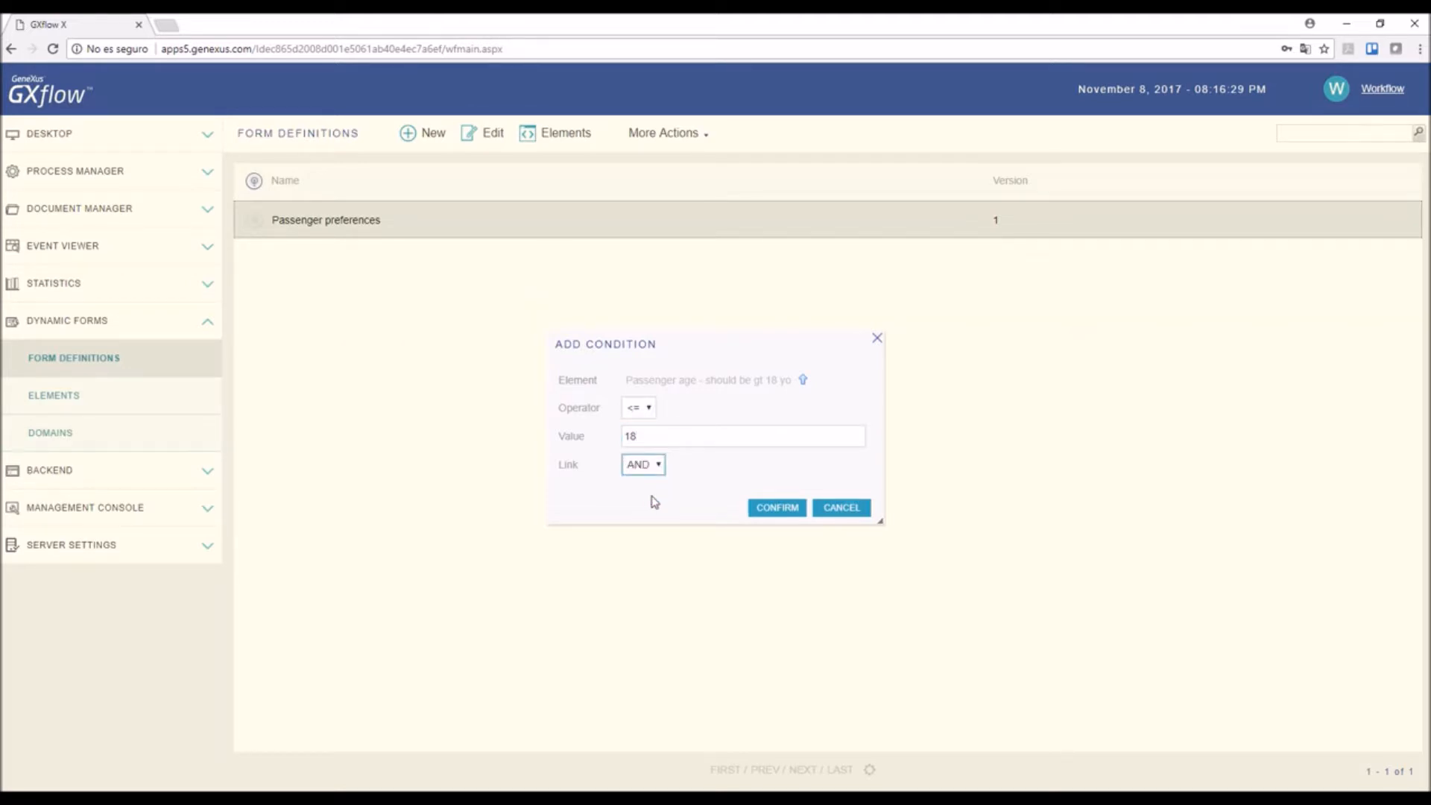
left_click(785, 512)
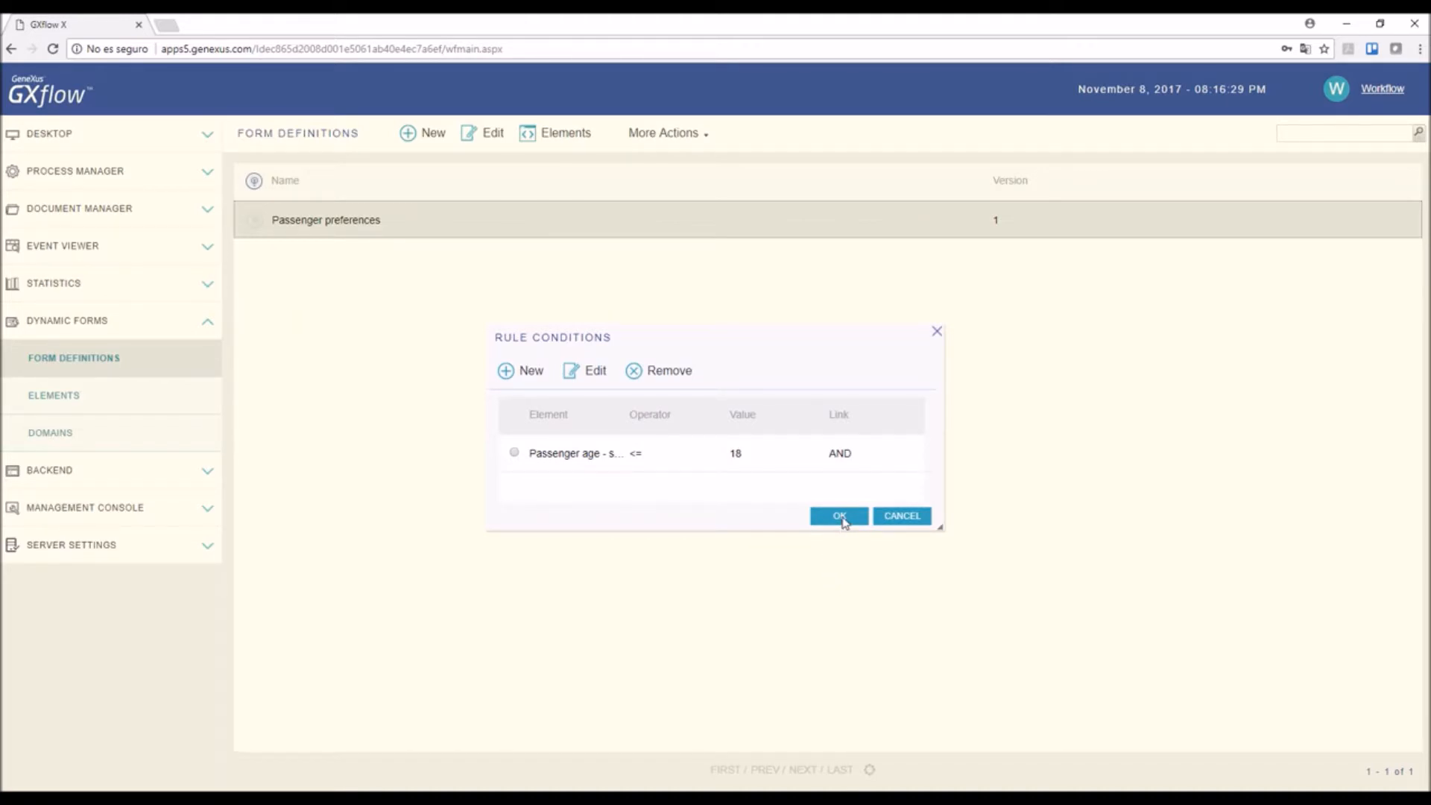
left_click(840, 518)
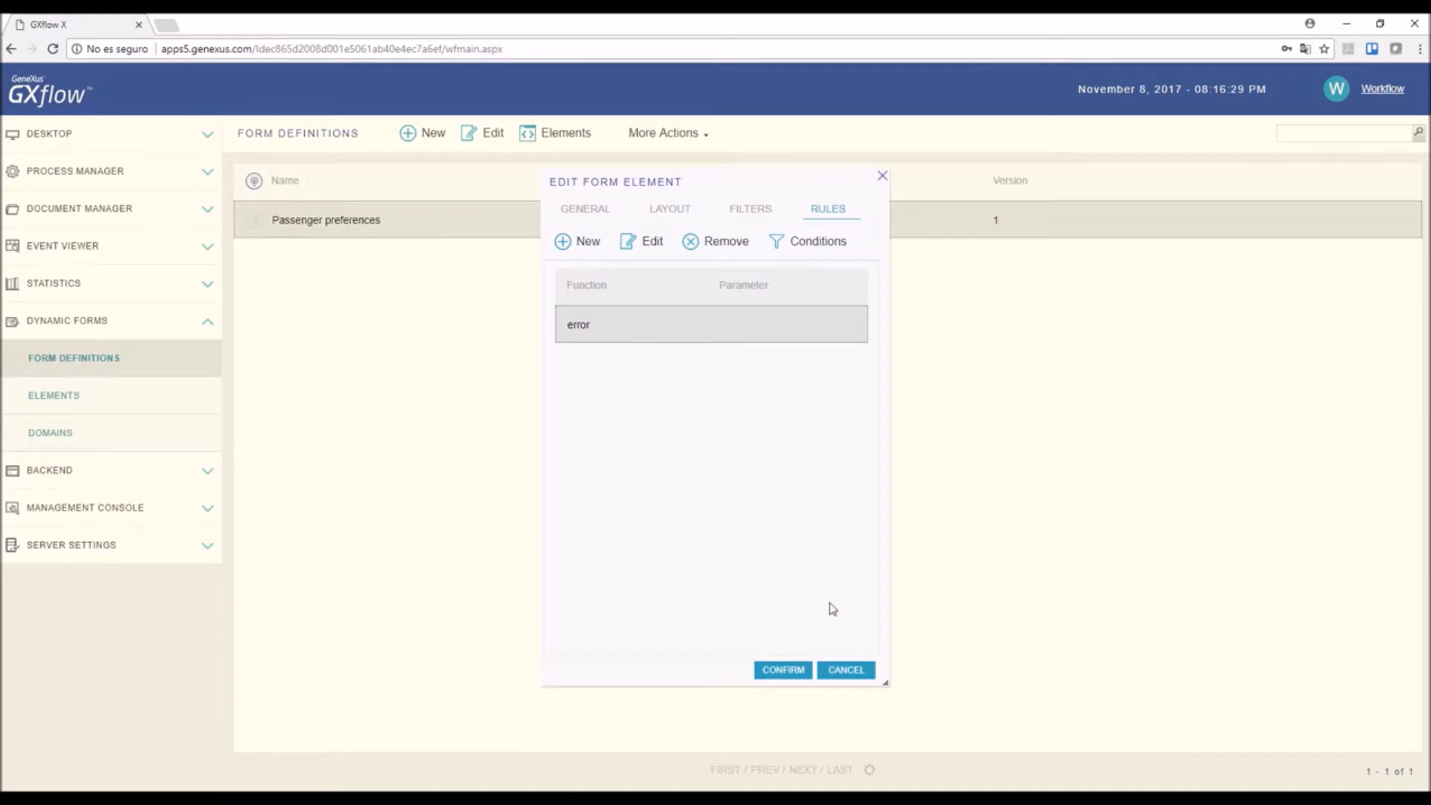
left_click(783, 670)
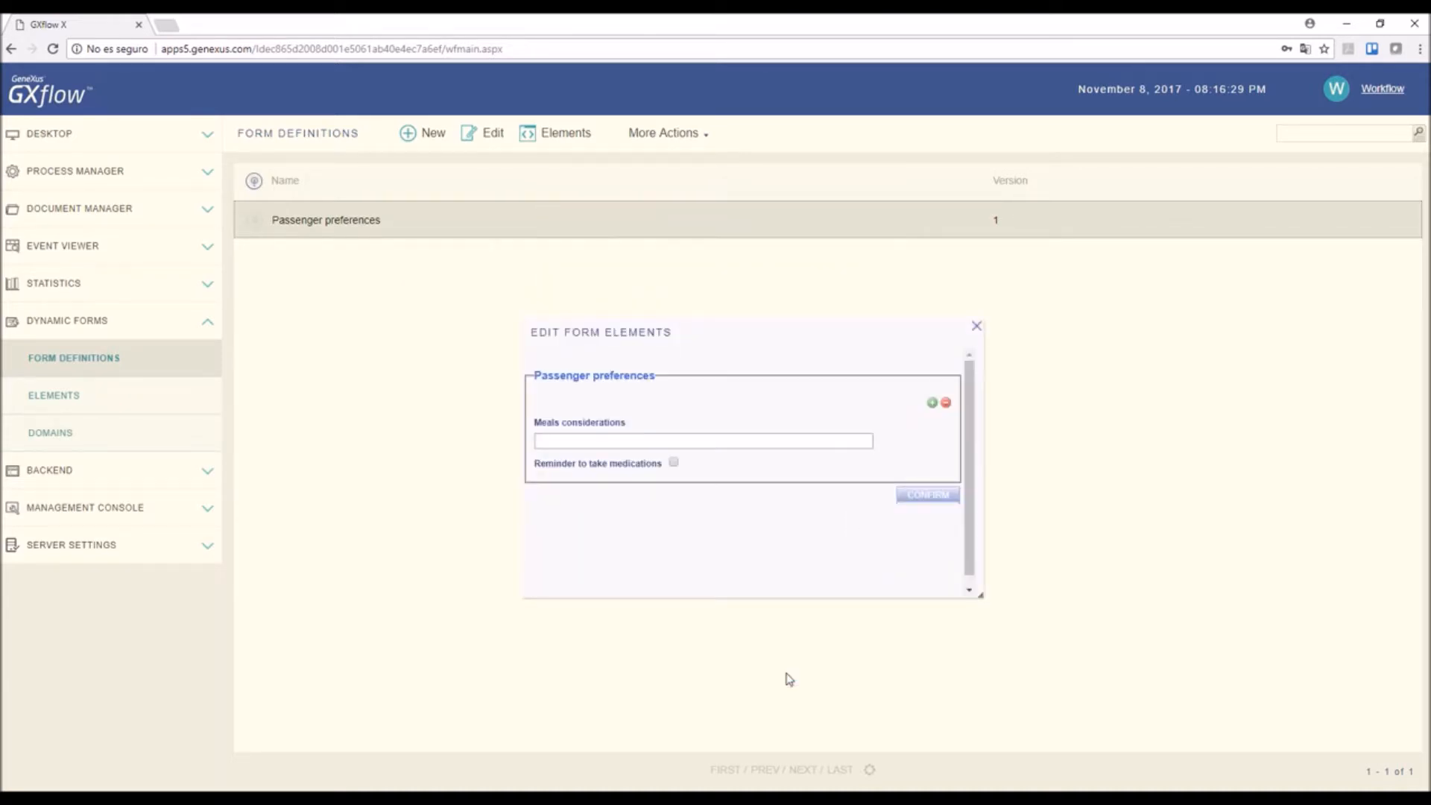
left_click(930, 498)
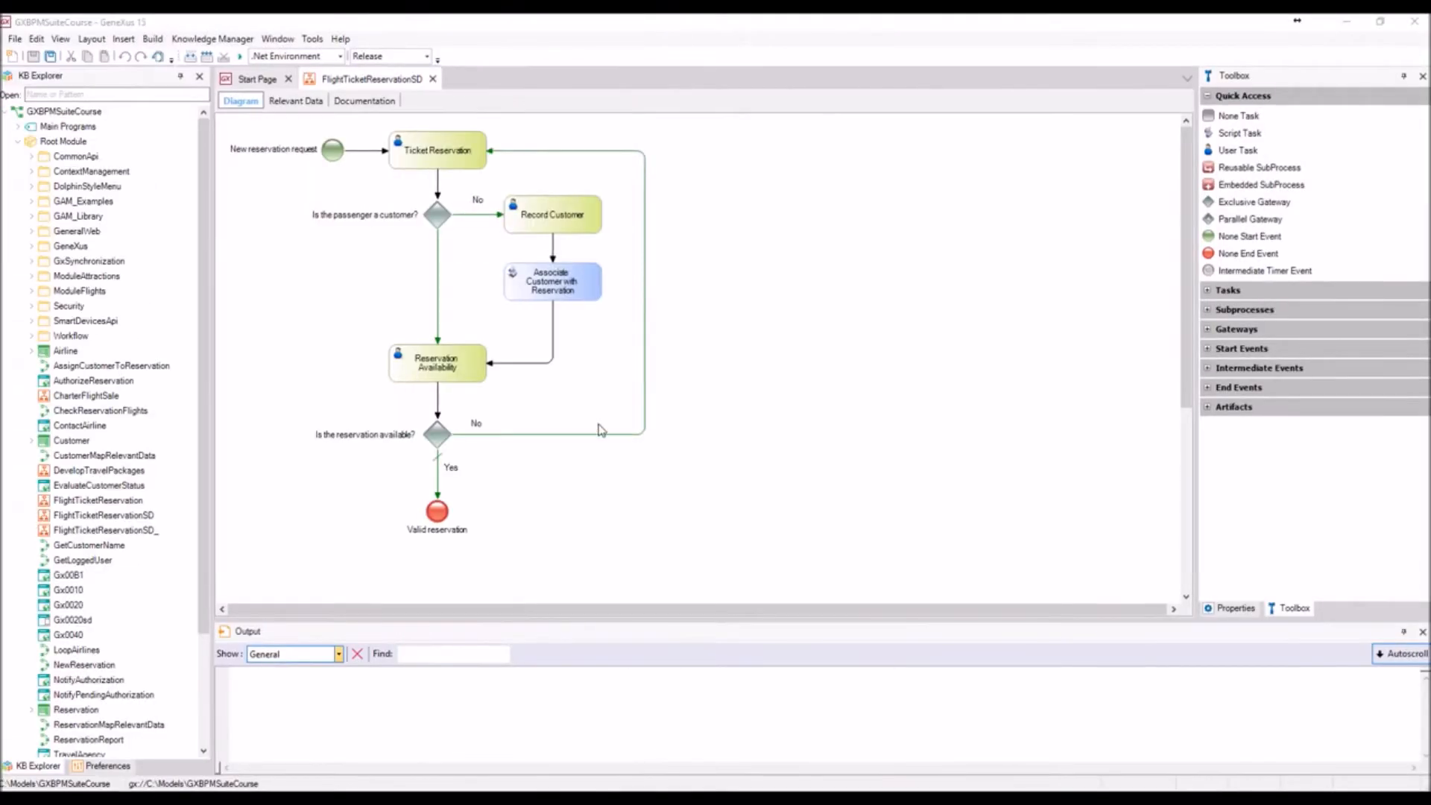
- In GeneXus, save a copy of the FlightTicketReservationSD diagram as FlightTicketReservationDynForms
right_click(382, 77)
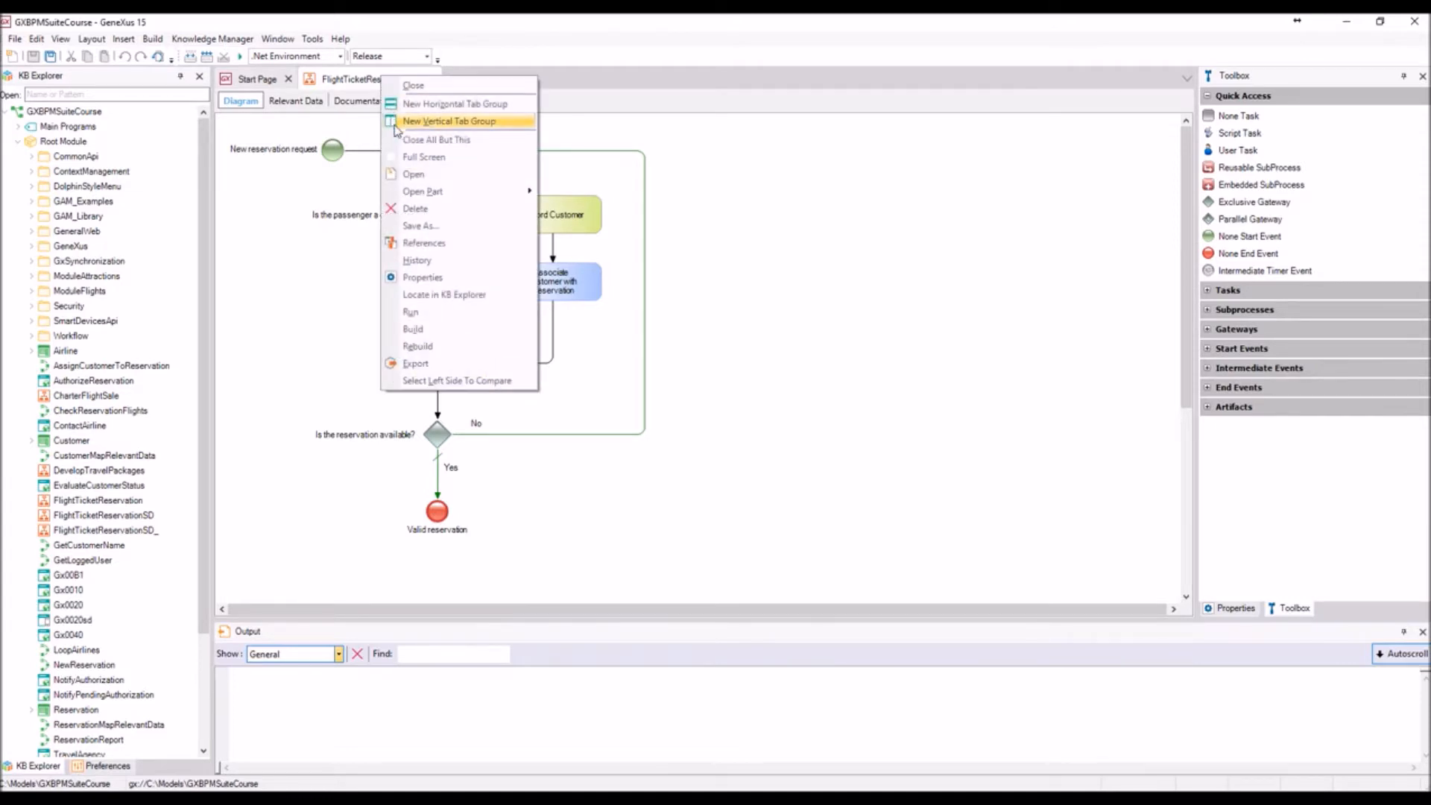
left_click(420, 226)
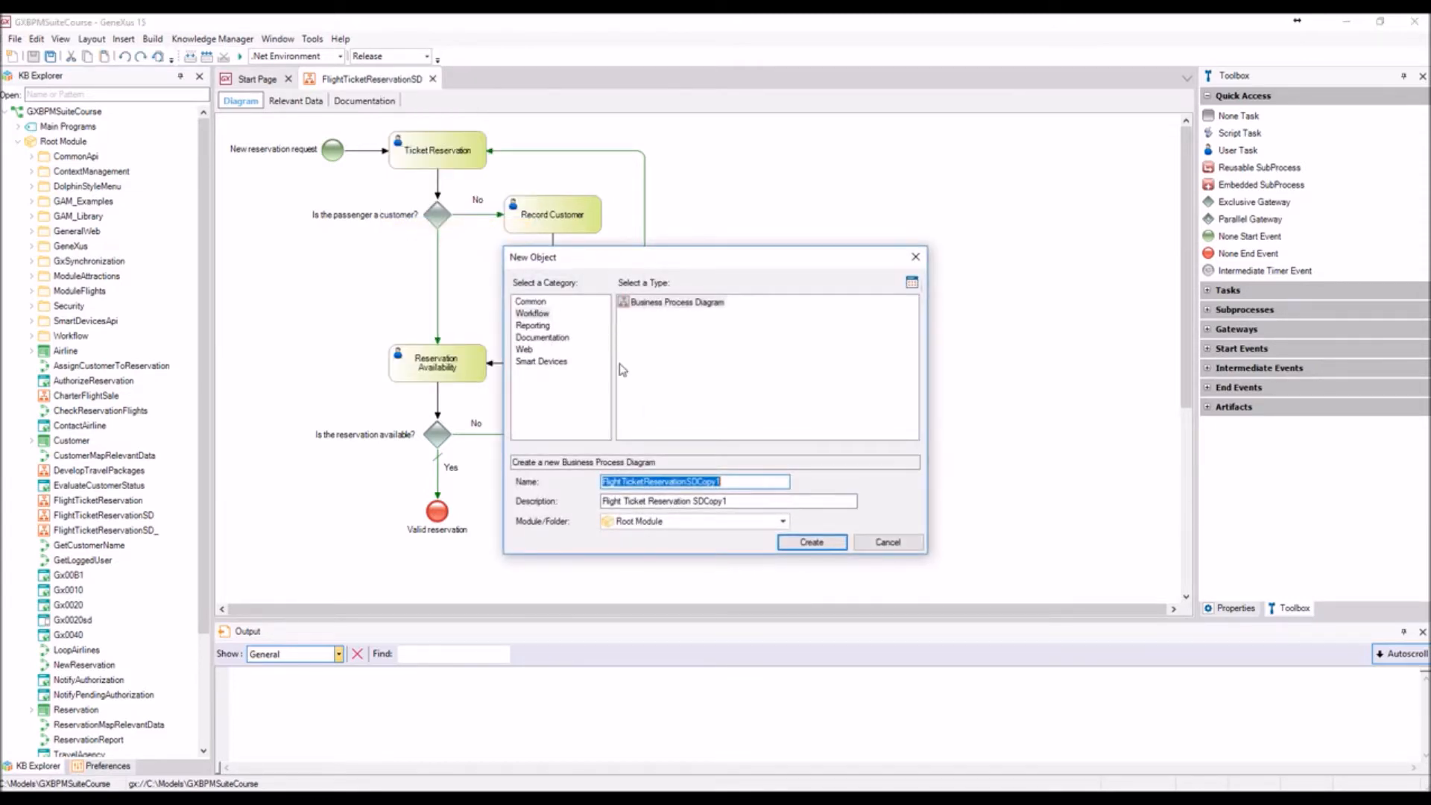
left_click(753, 482)
key("BackSpace")
key("BackSpace")
type("DynForms")
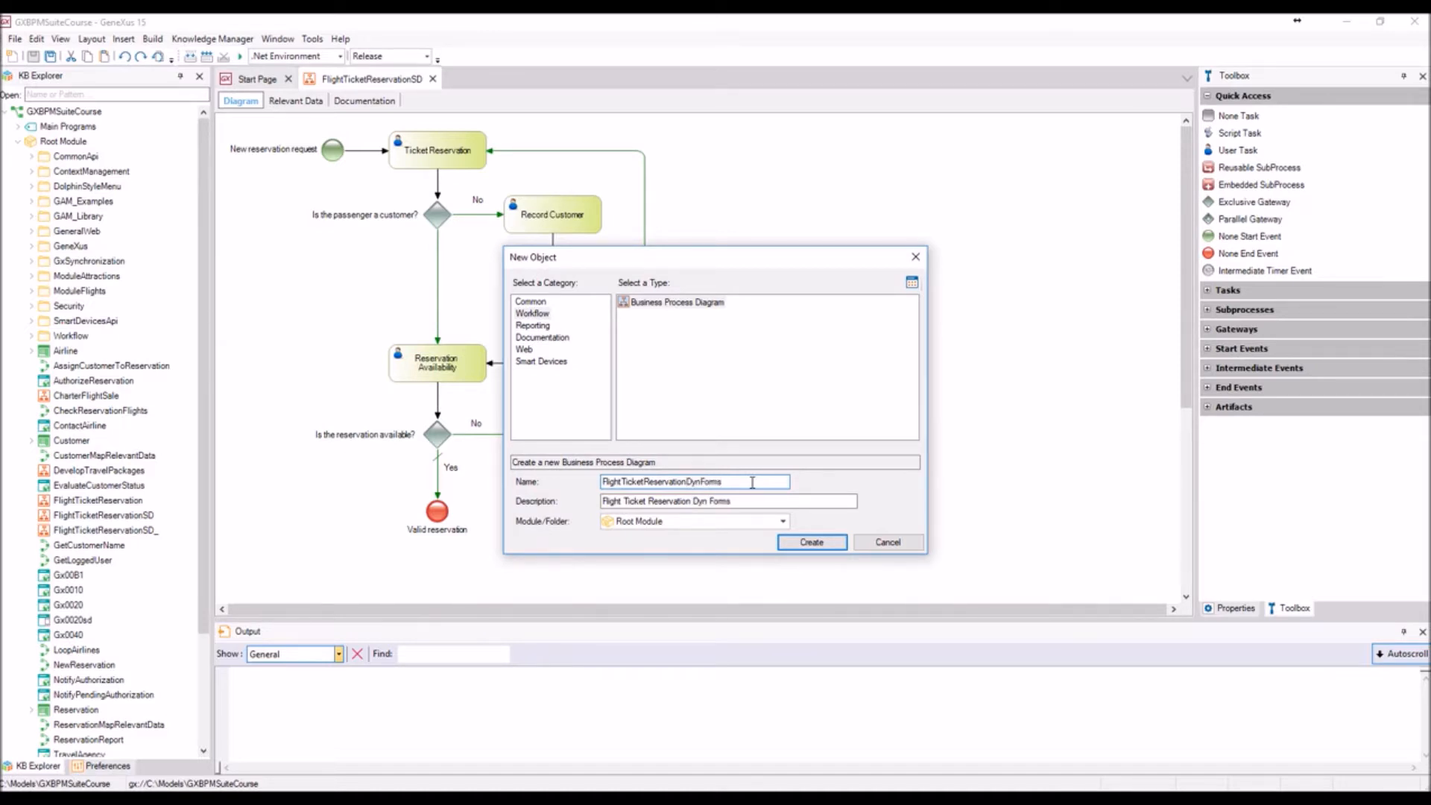
key("Return")
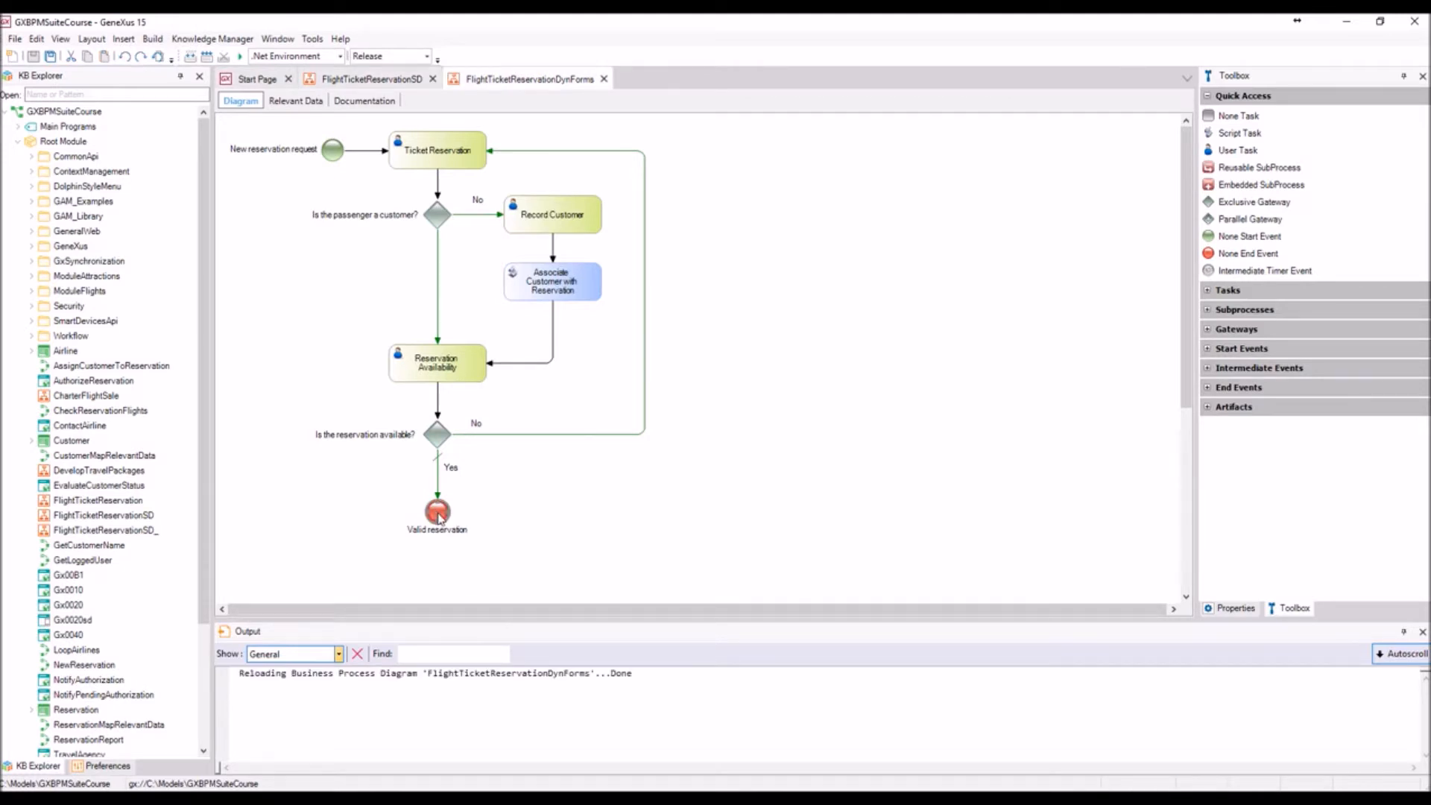
- Move the Valid reservation end event down and insert a user task between it and the reservation availability gateway
left_click_drag(440, 519, 438, 574)
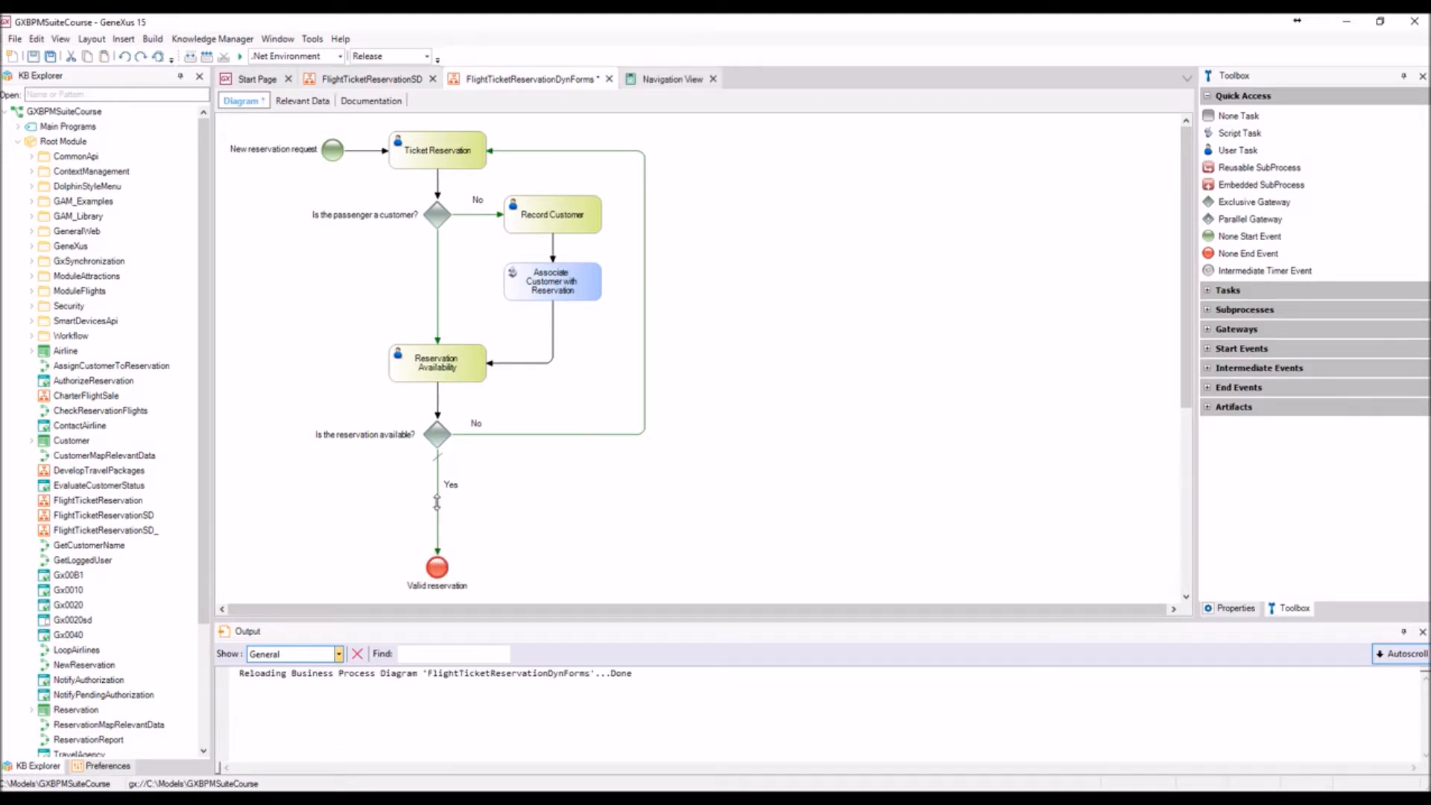
left_click_drag(1238, 151, 416, 514)
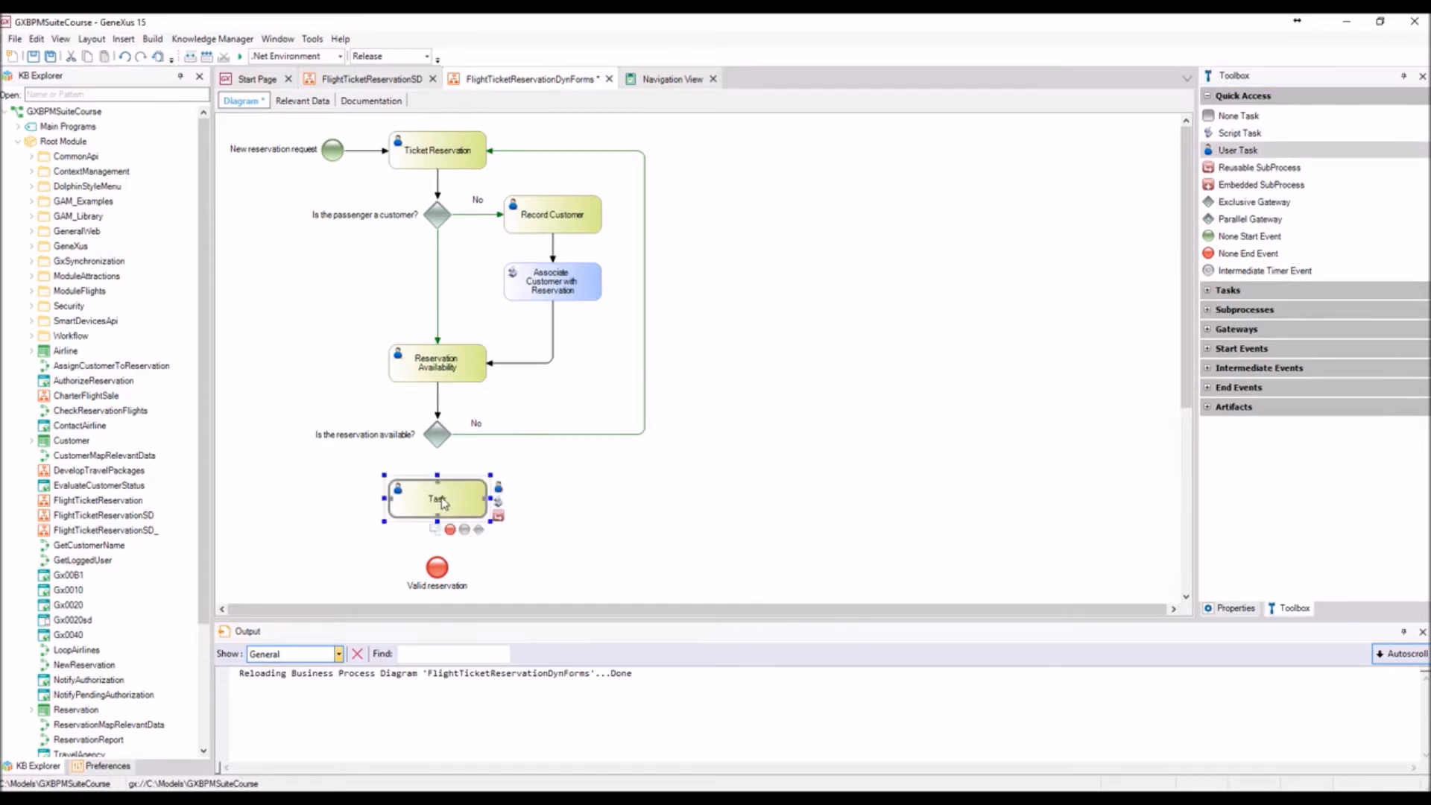
left_click_drag(437, 449, 438, 551)
- Name the new user task "Enter passenger preferences"
double_click(446, 503)
type("Enter passeng")
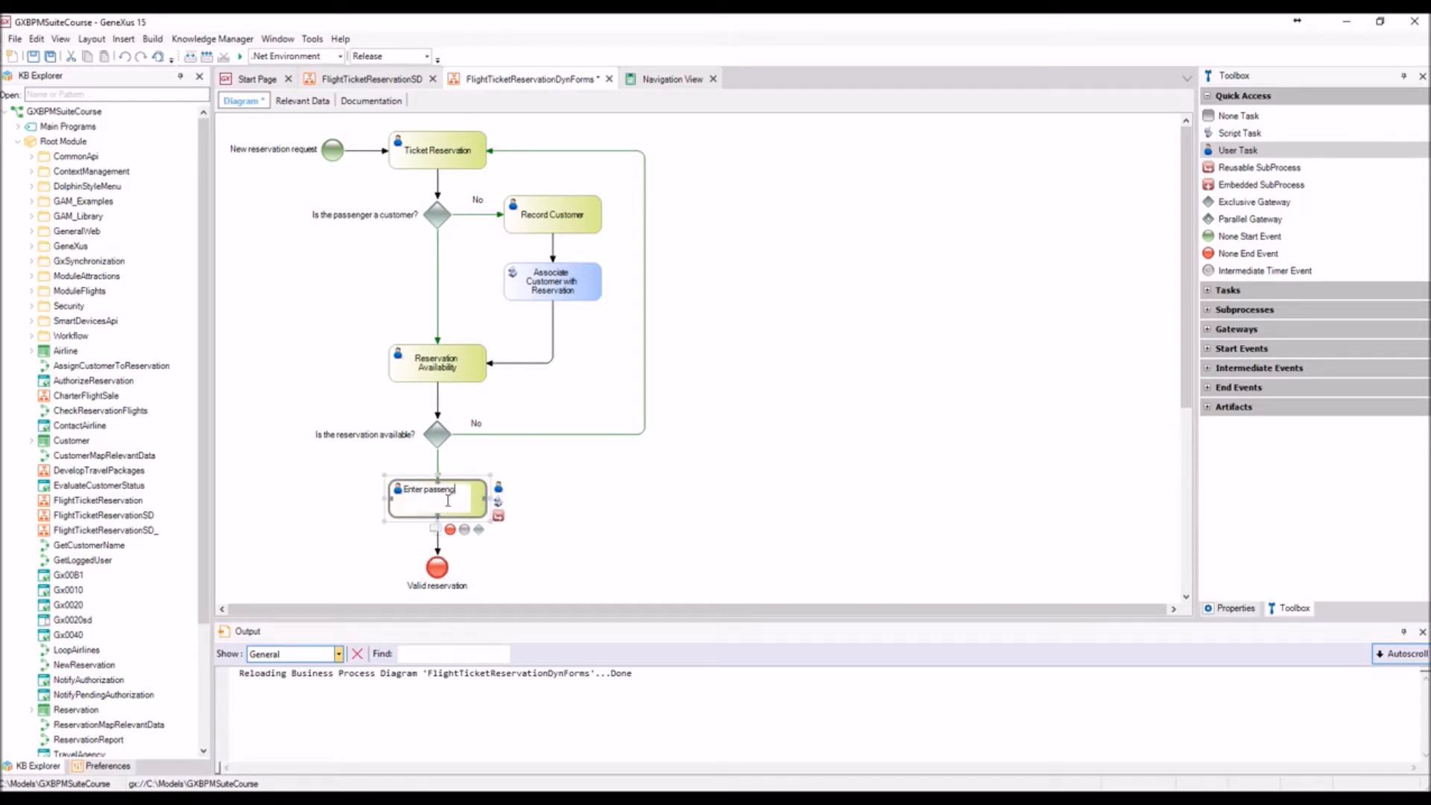
type("er preferences")
key("Return")
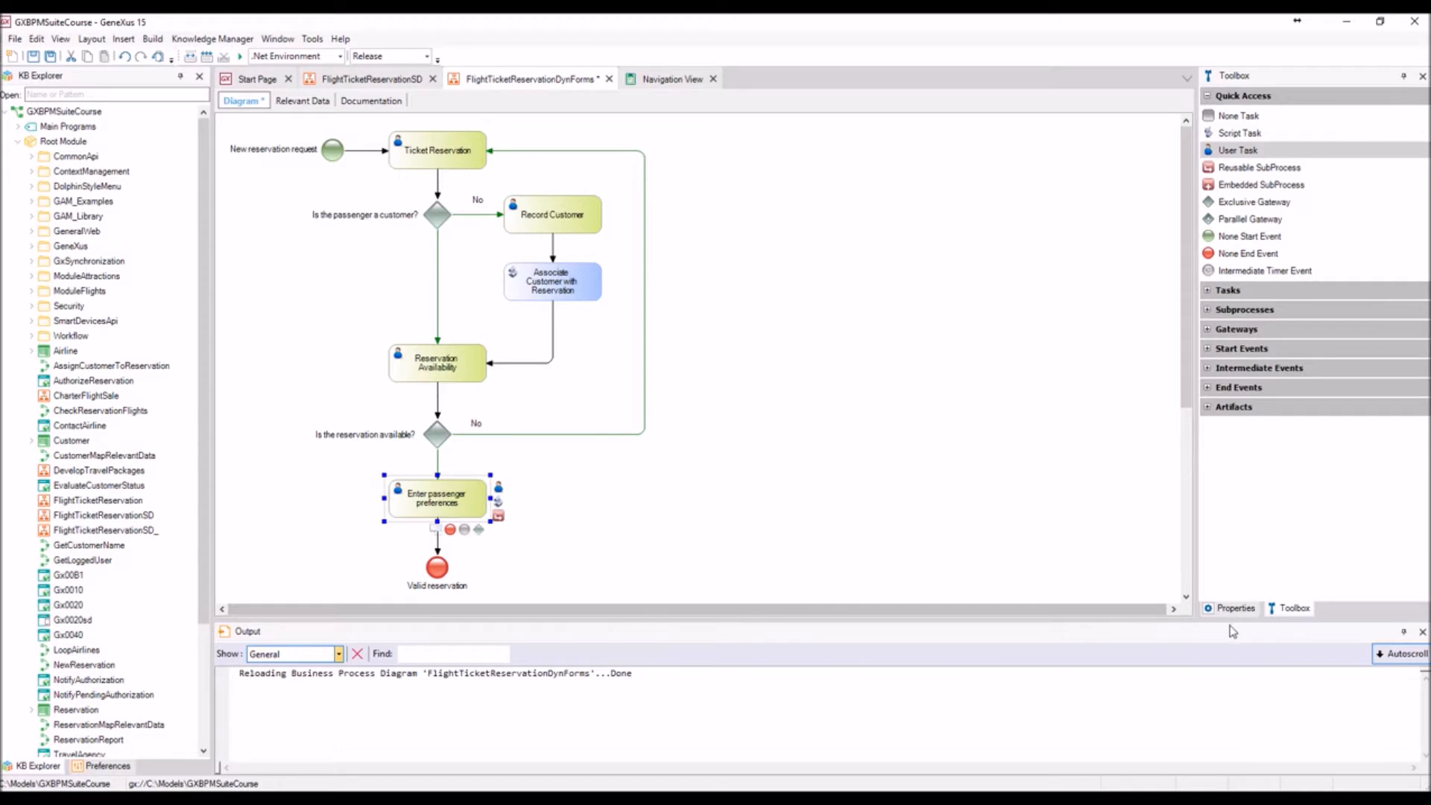
- Assign the Passenger preferences dynamic form as the application form of the Enter passenger preferences task, leaving its elements unmapped
left_click(1238, 607)
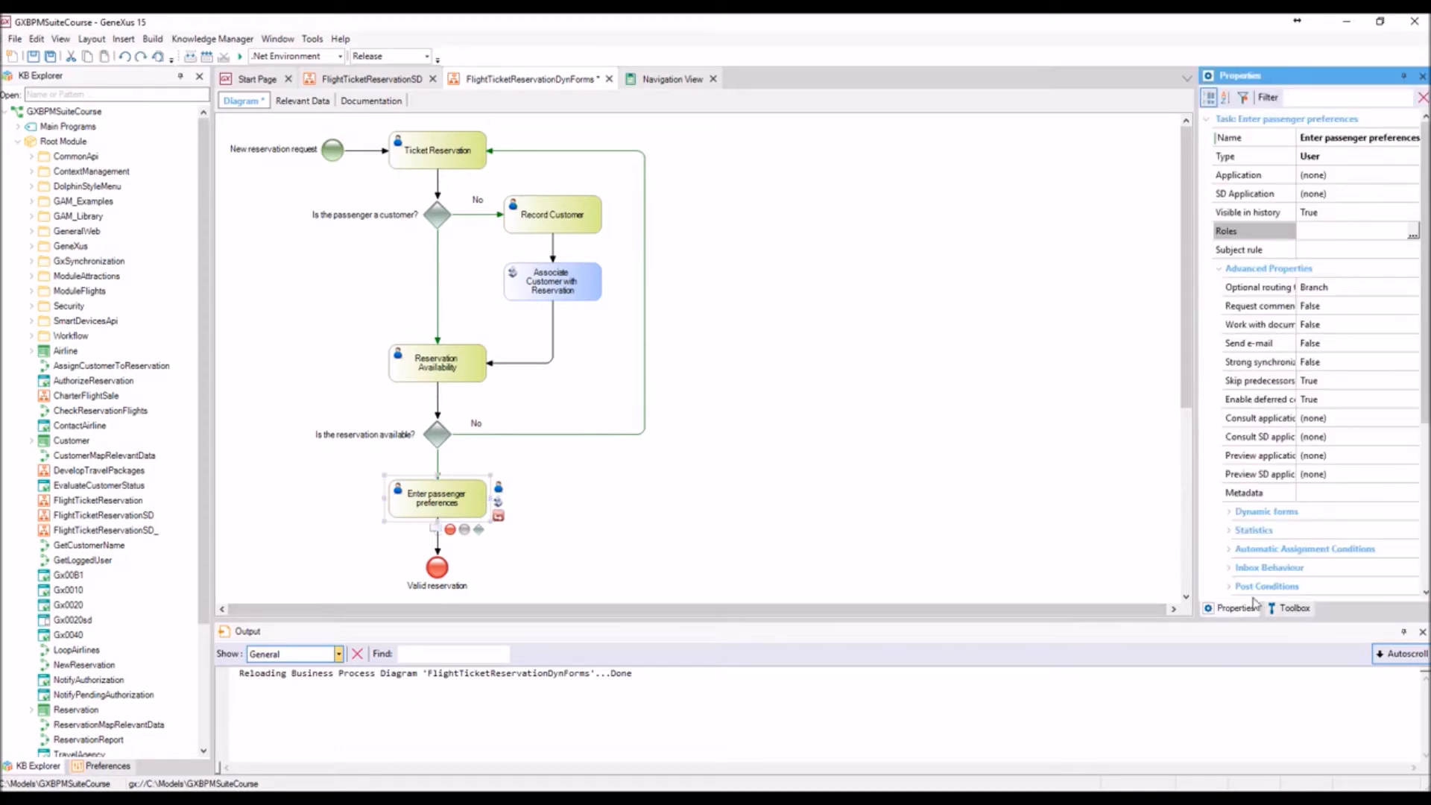
left_click(1231, 517)
scroll(1383, 452, "down", 2)
left_click_drag(1297, 475, 1315, 478)
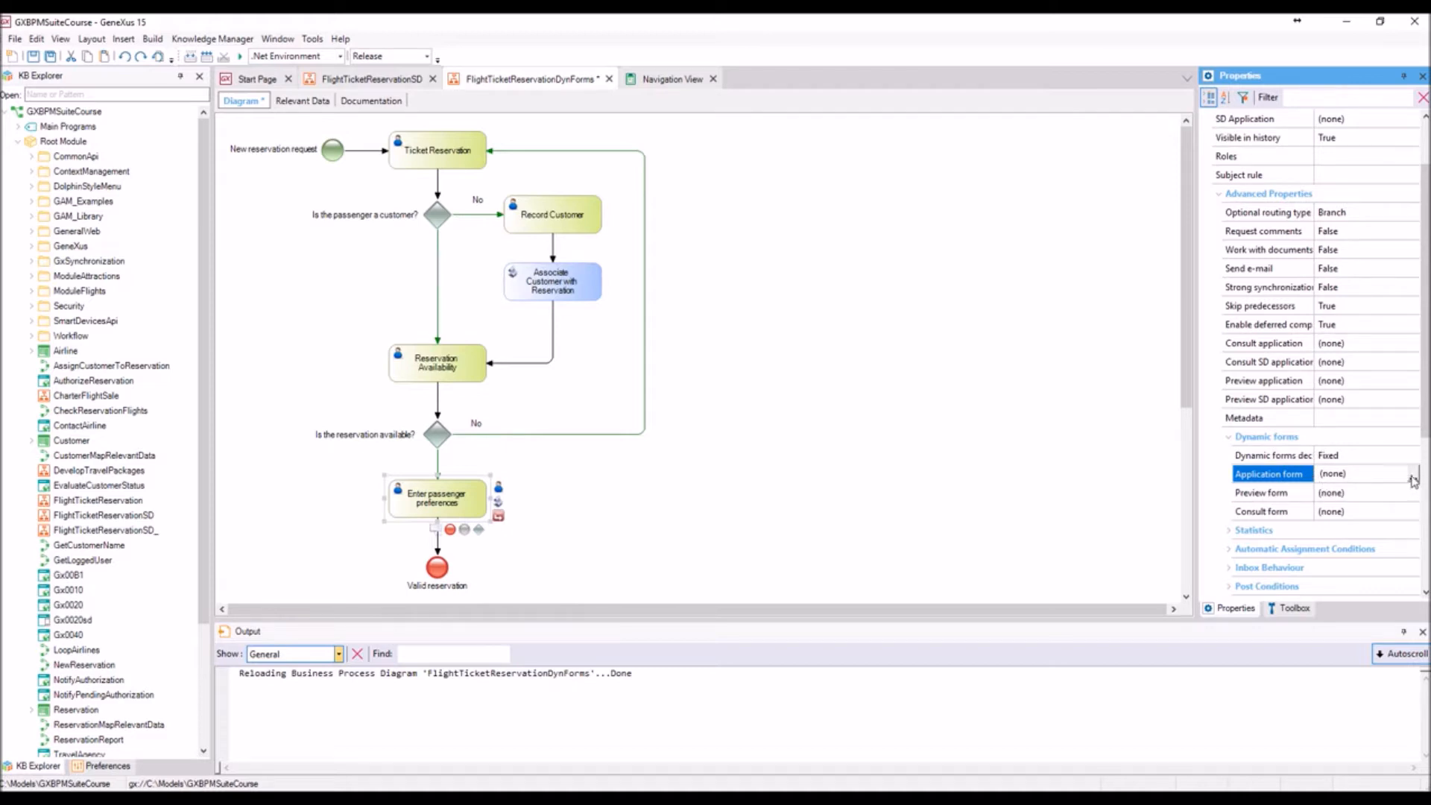
left_click(1413, 475)
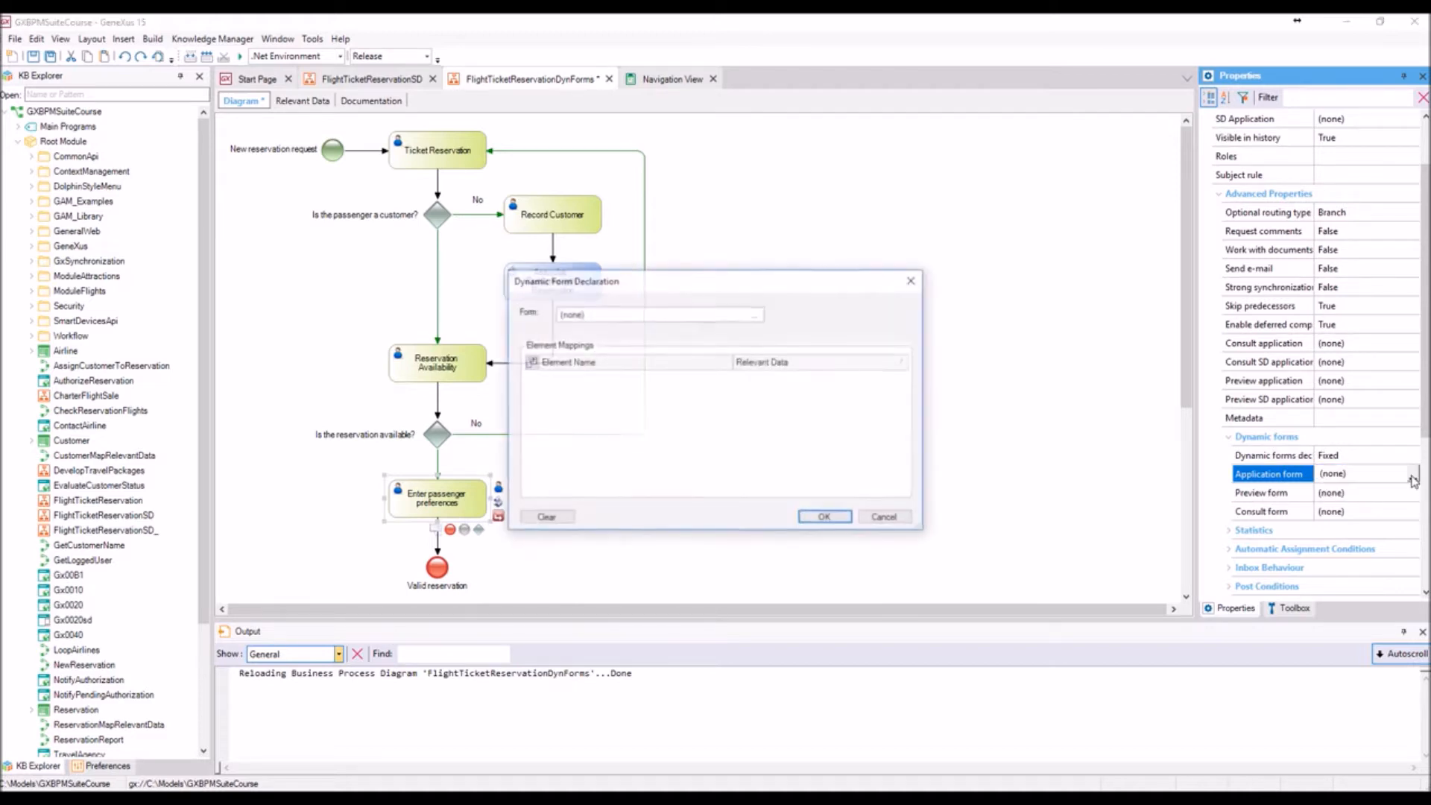
left_click(755, 315)
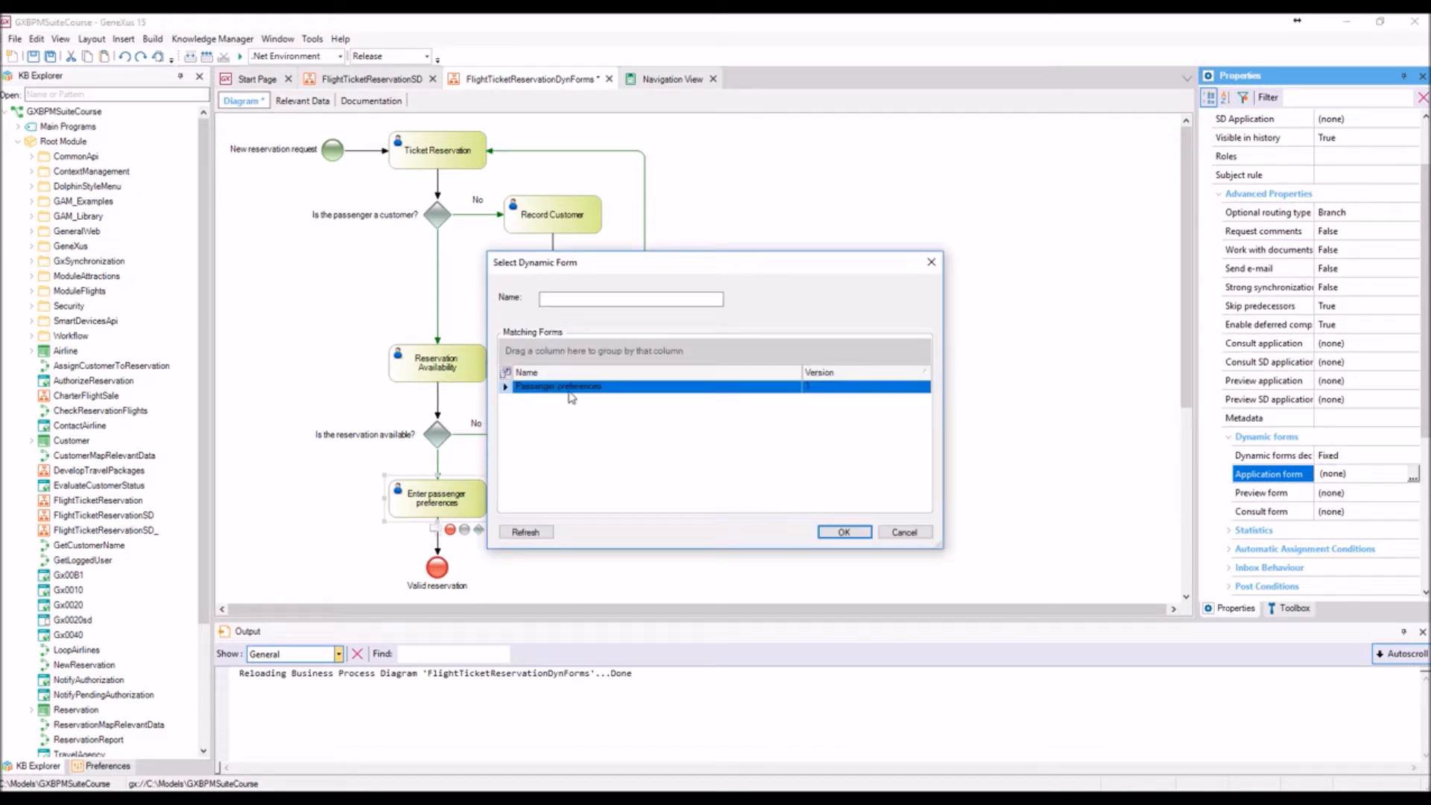
left_click(844, 532)
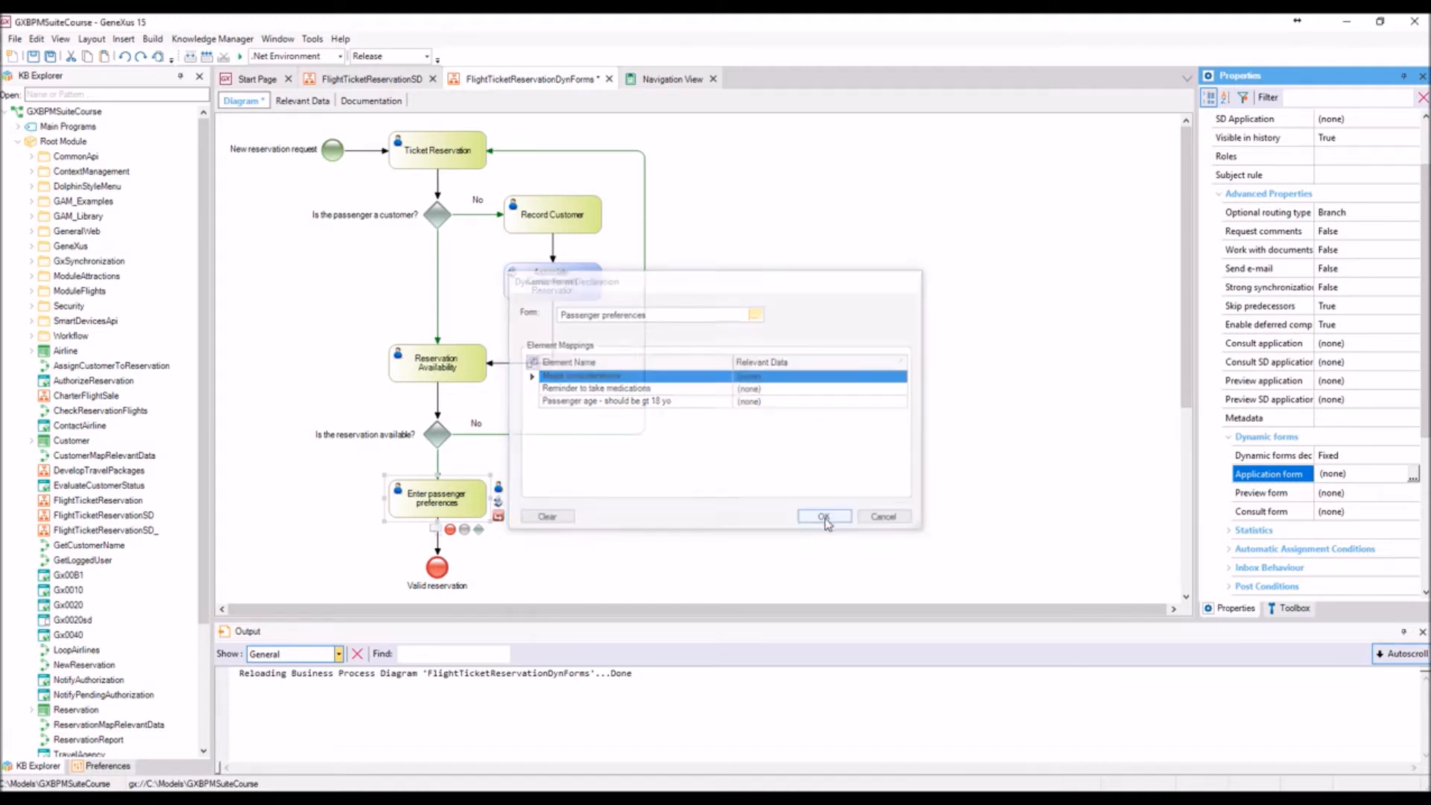
left_click(825, 518)
- Run the FlightTicketReservationDynForms business process diagram
right_click(527, 82)
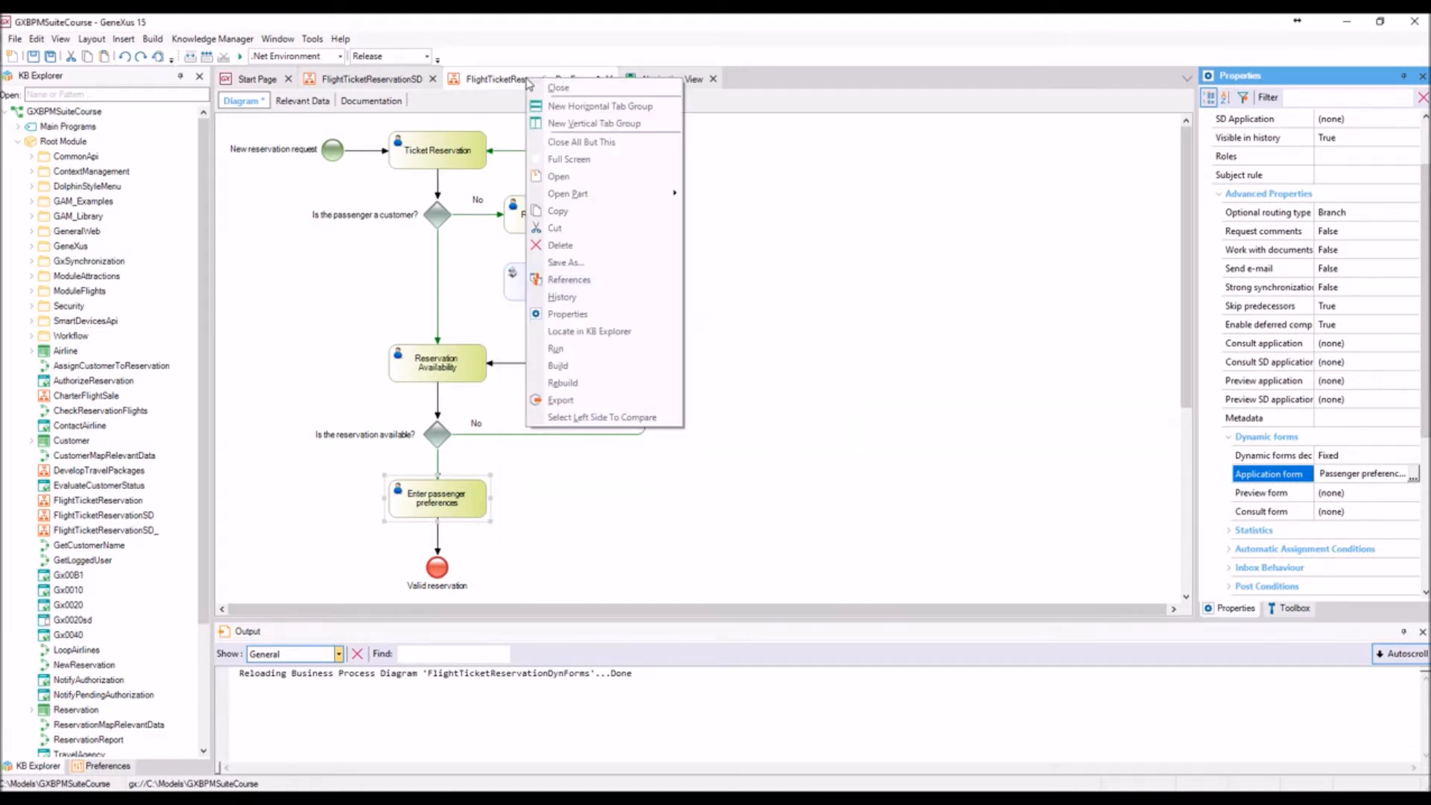
left_click(579, 351)
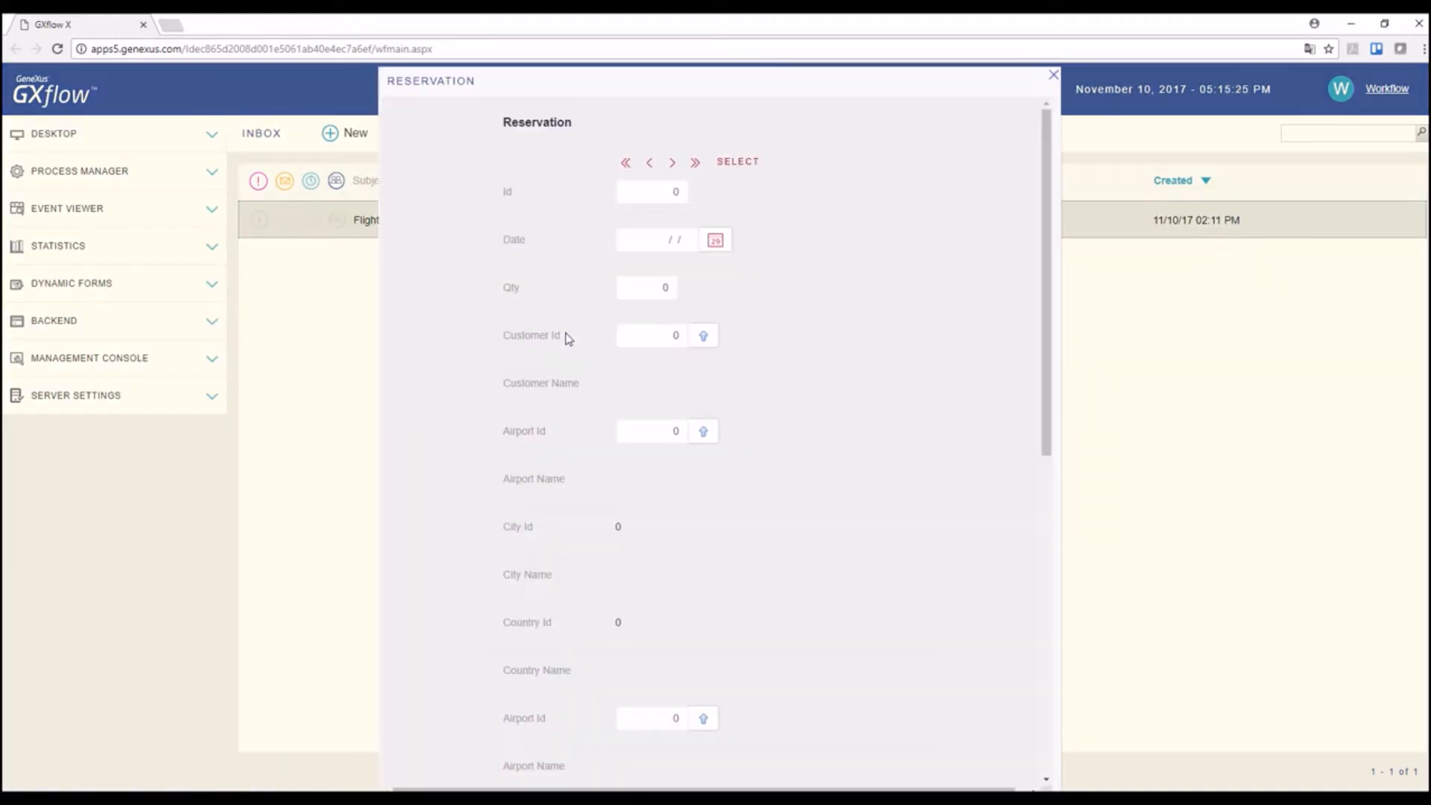
- Set the reservation's date to 11/10/17 and its quantity to 1
left_click(717, 243)
left_click(721, 248)
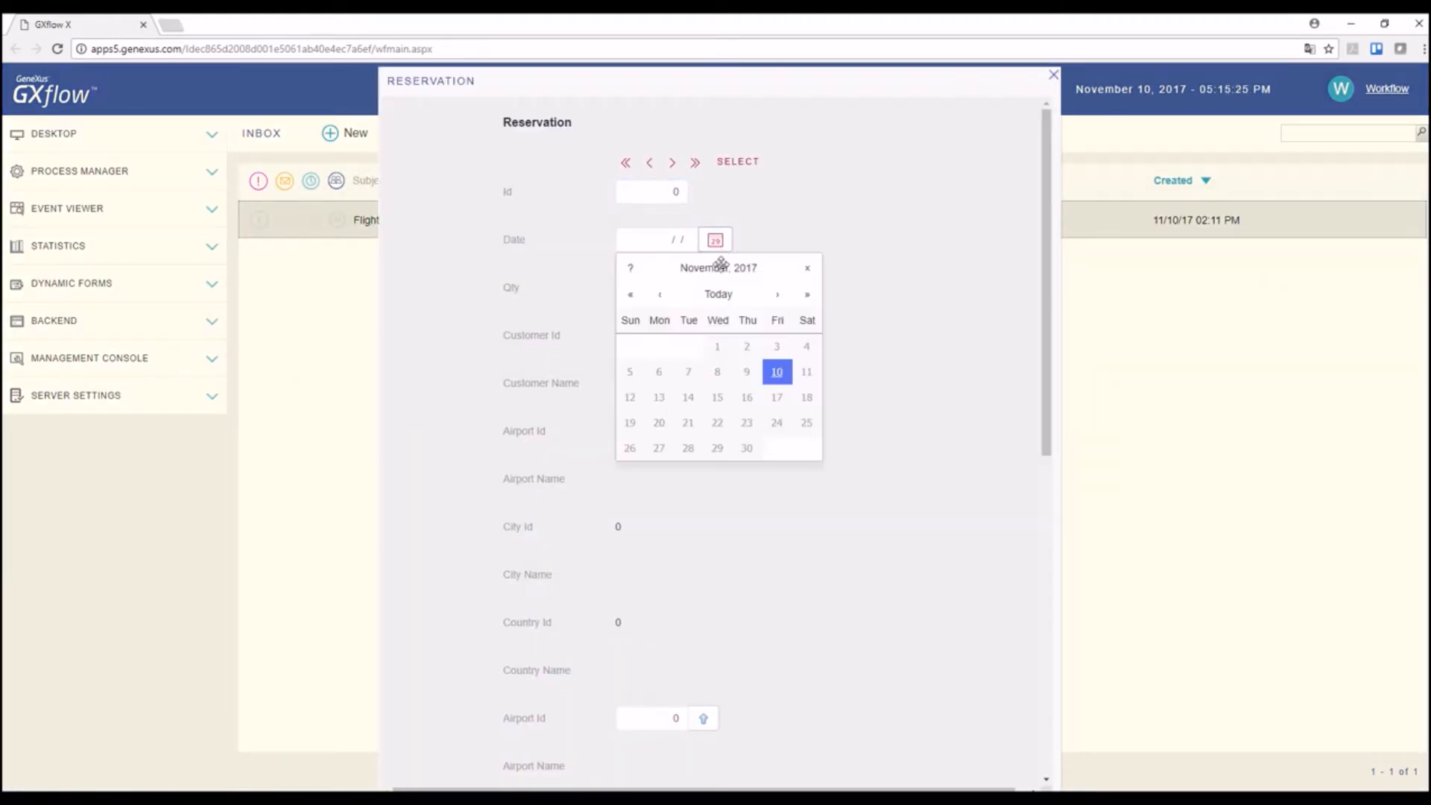
left_click(770, 373)
key("Tab")
type("1")
- Enter the customer ID for the reservation and set both airport IDs to 1
key("Tab")
key("Tab")
key("Tab")
type("1")
key("Tab")
key("Tab")
type("1")
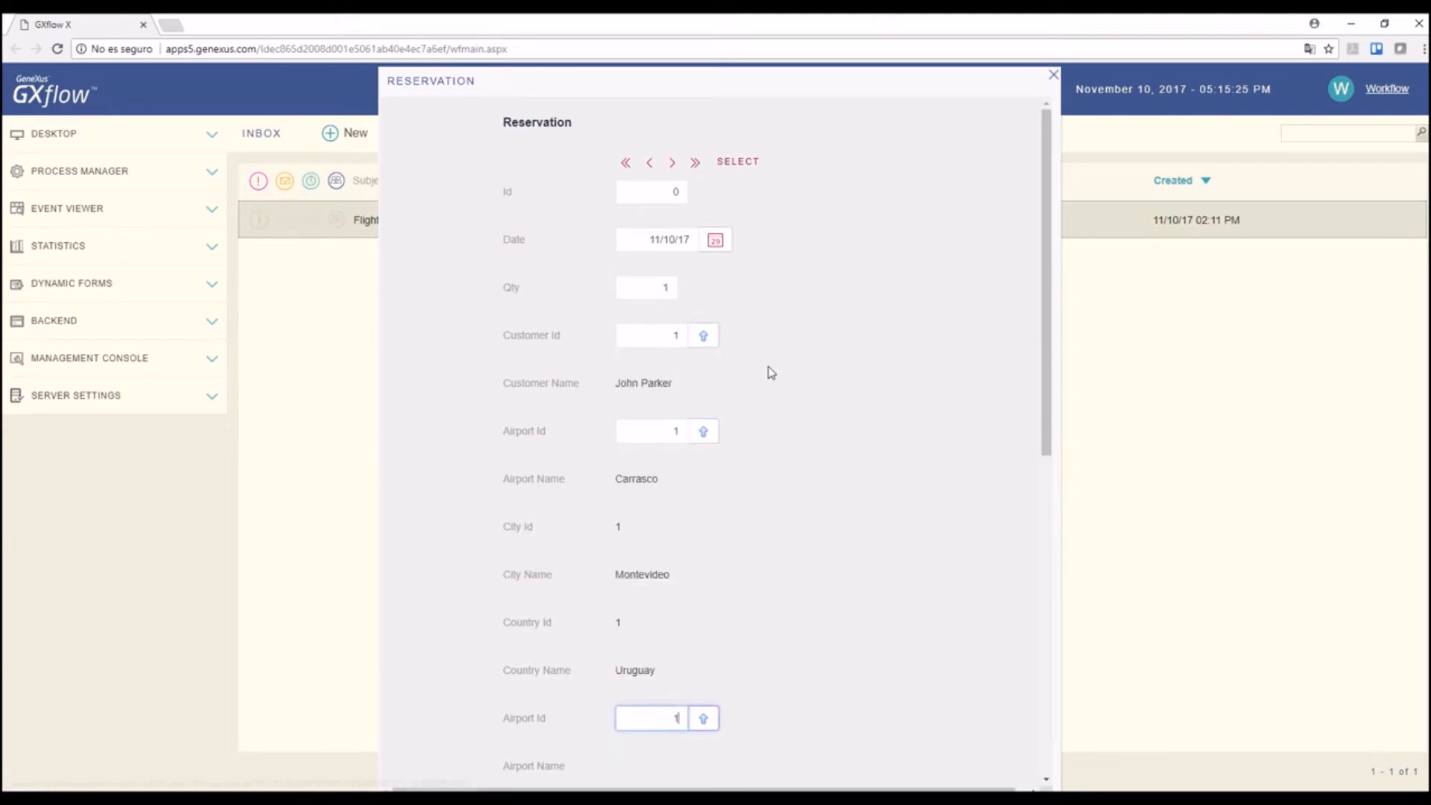
key("Tab")
key("Tab")
left_click_drag(1051, 430, 1052, 454)
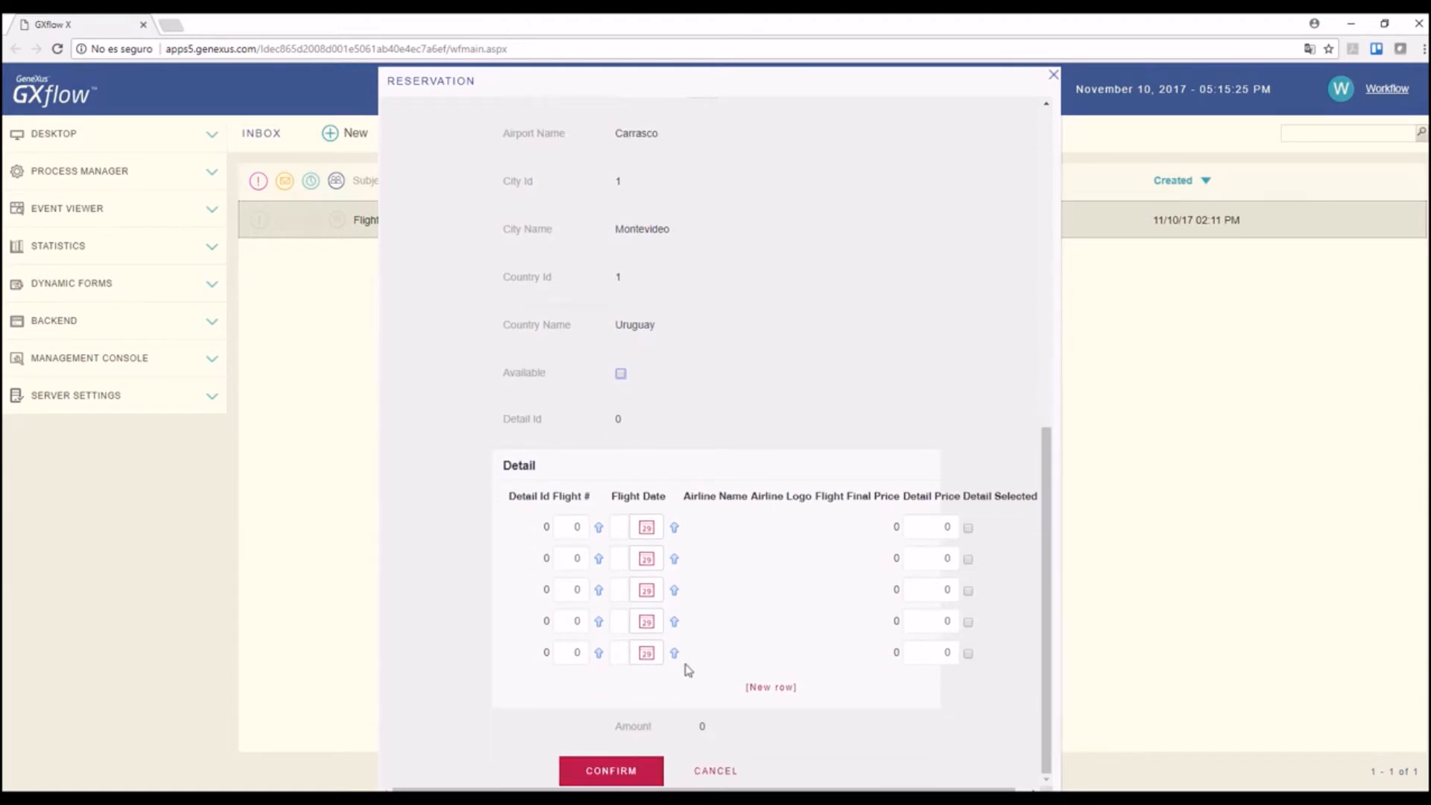
- Confirm the new reservation and send the Ticket Reservation task on to the next stage of the process
left_click(636, 770)
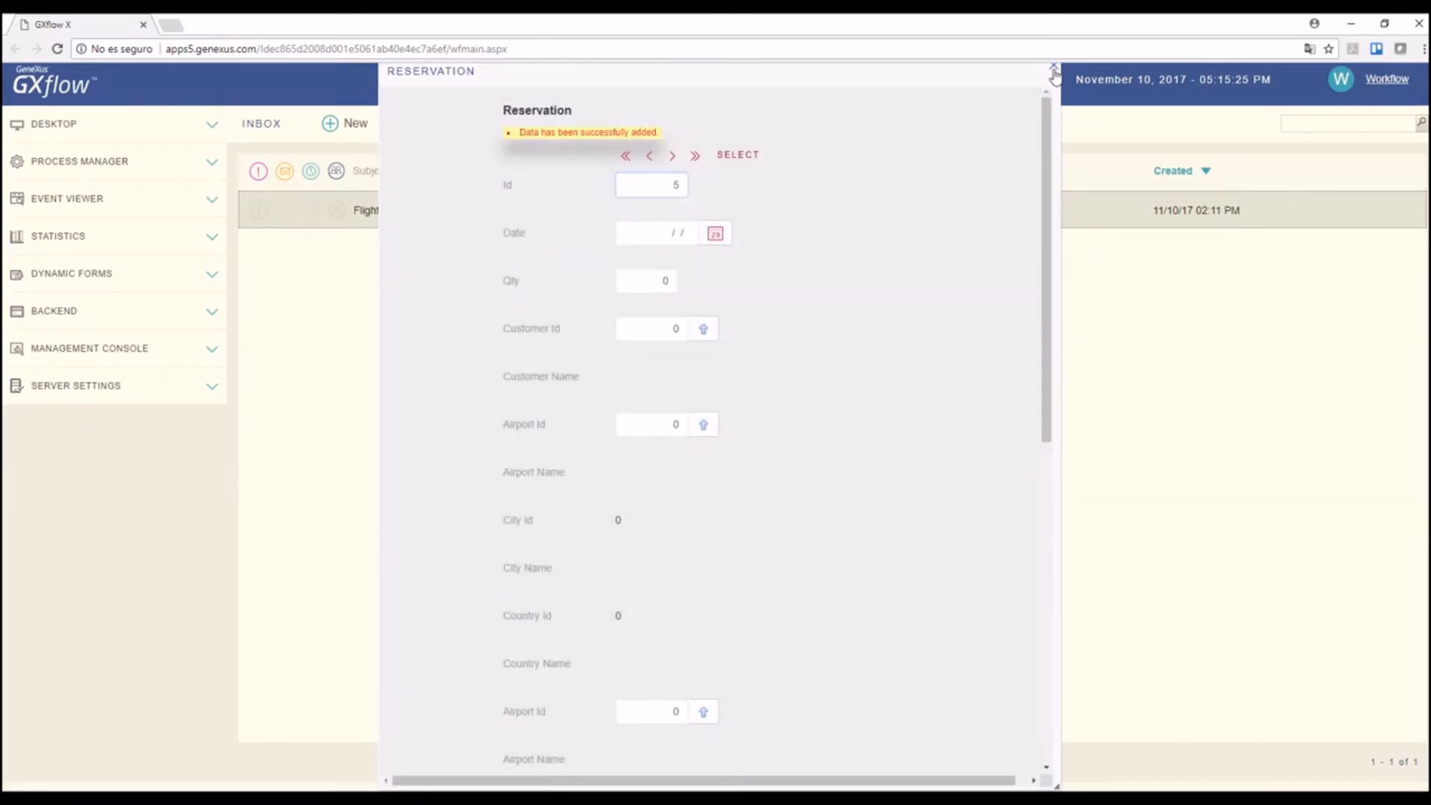
left_click(1054, 67)
left_click(486, 139)
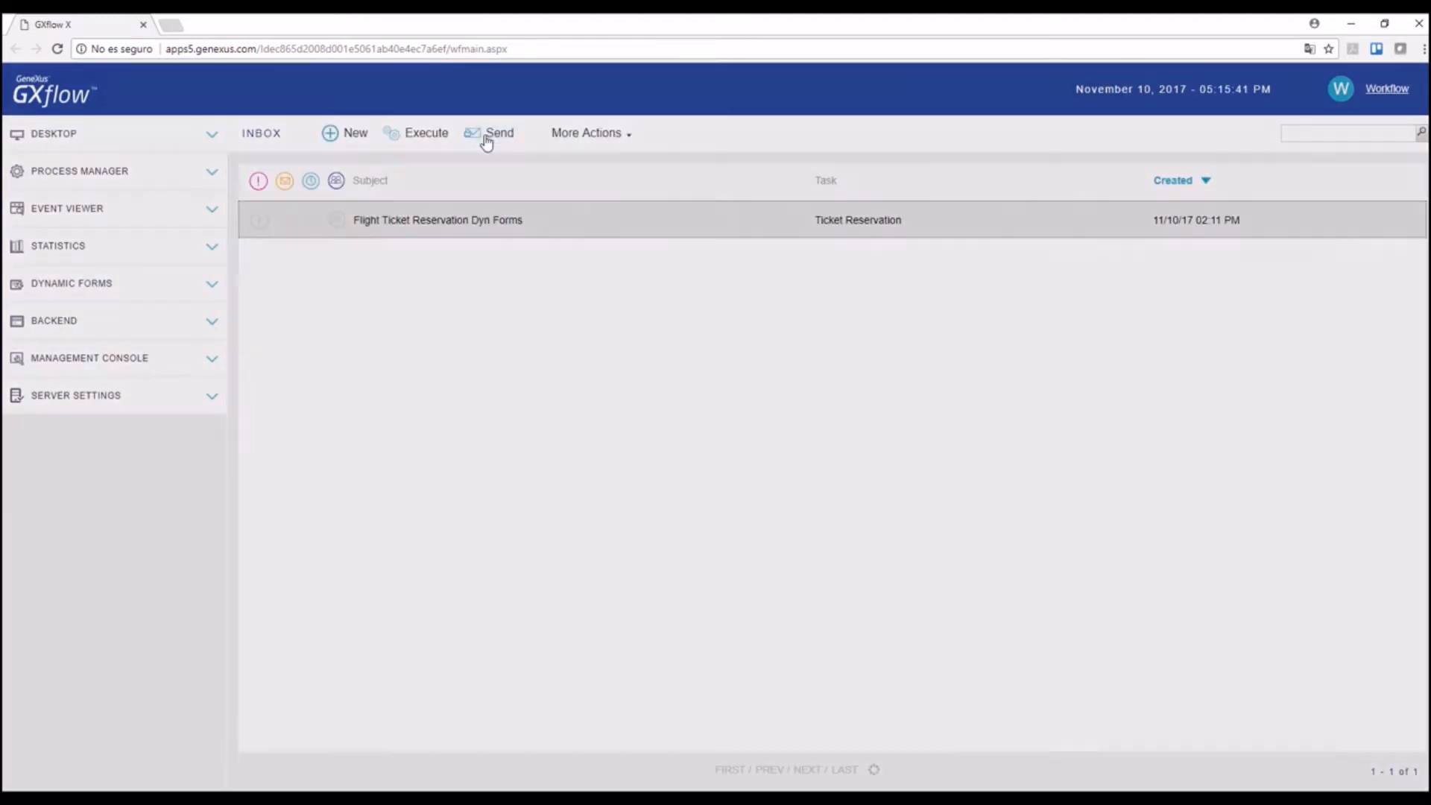
- Execute the Reservation Availability task and mark the reservation as available
left_click(473, 220)
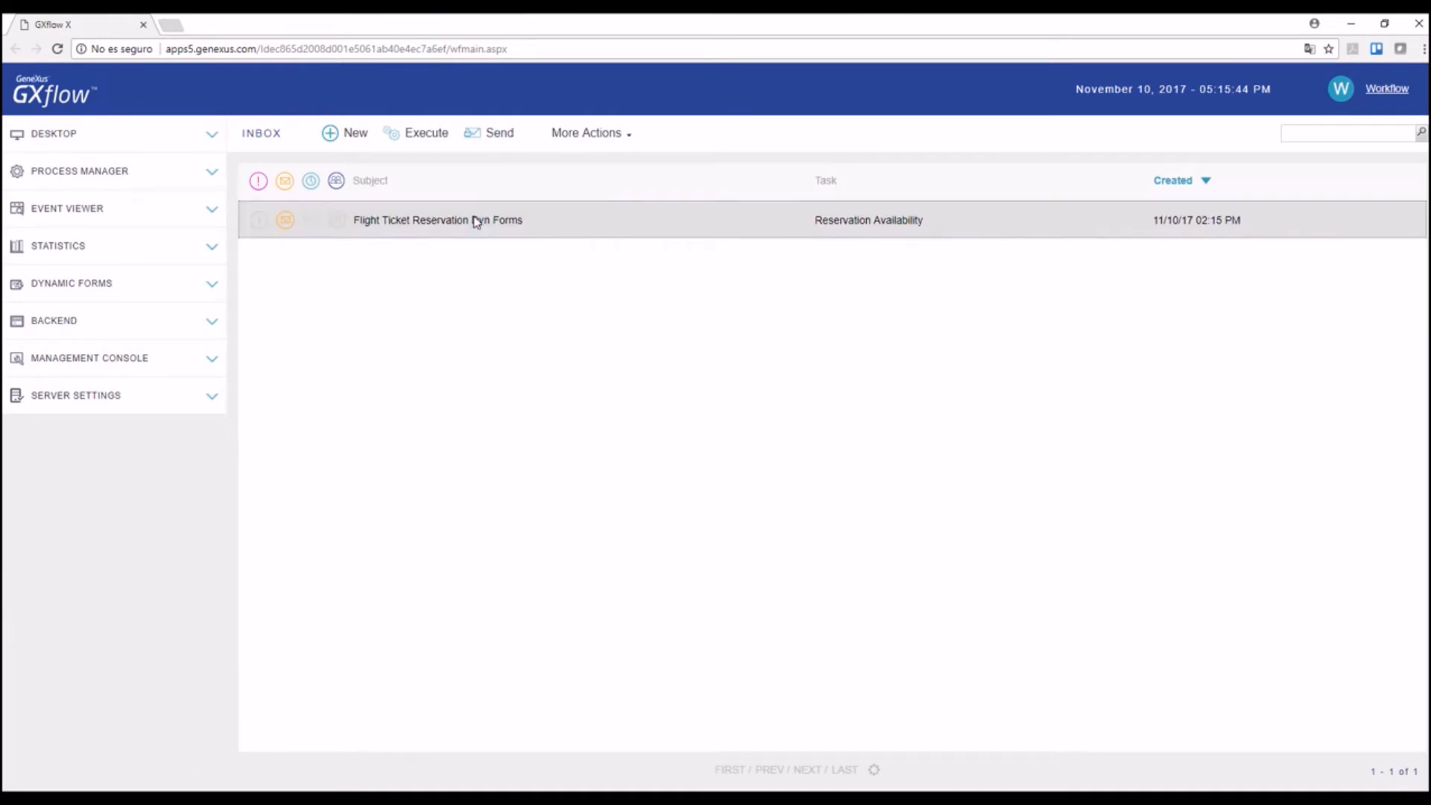
left_click(429, 143)
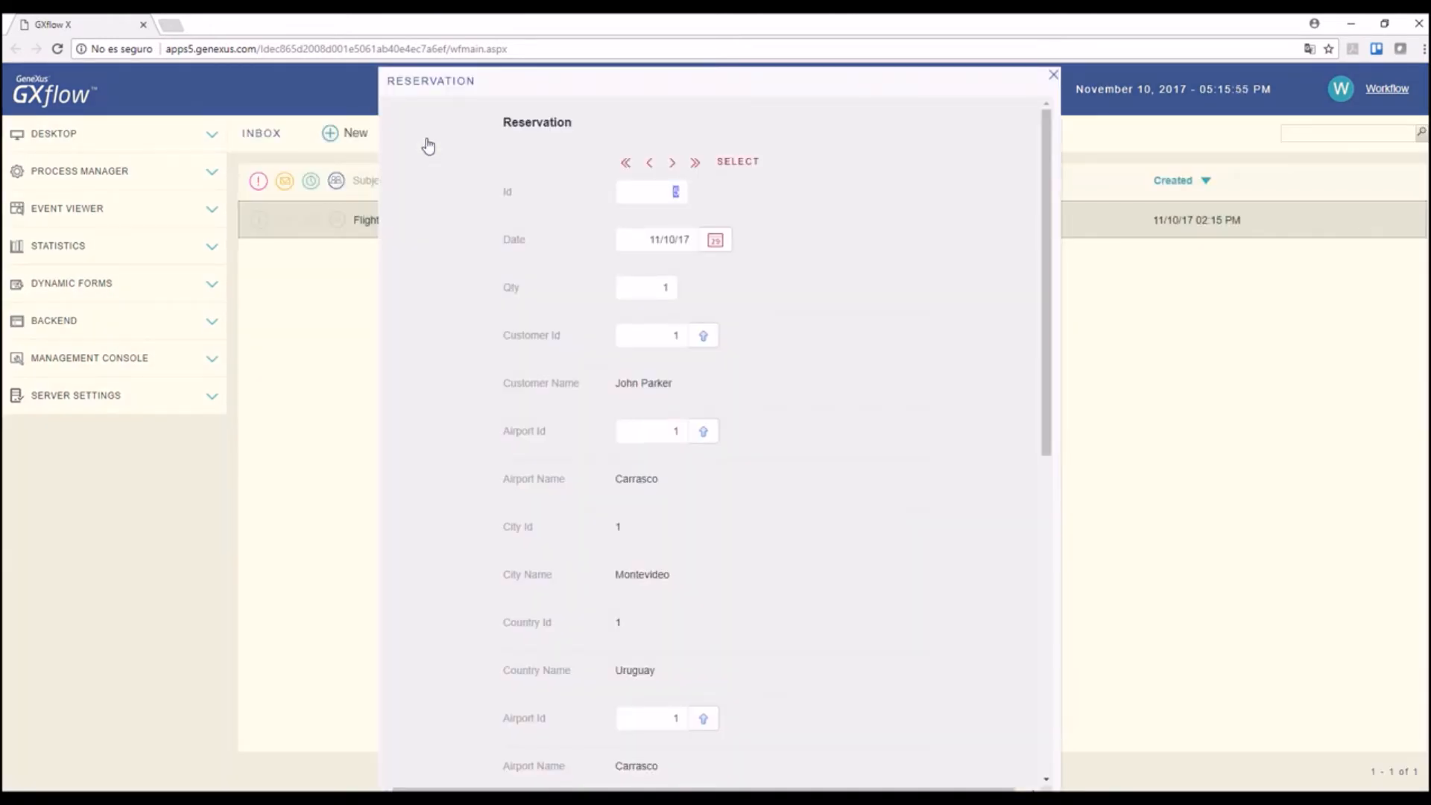
left_click_drag(1047, 306, 1044, 541)
left_click(621, 539)
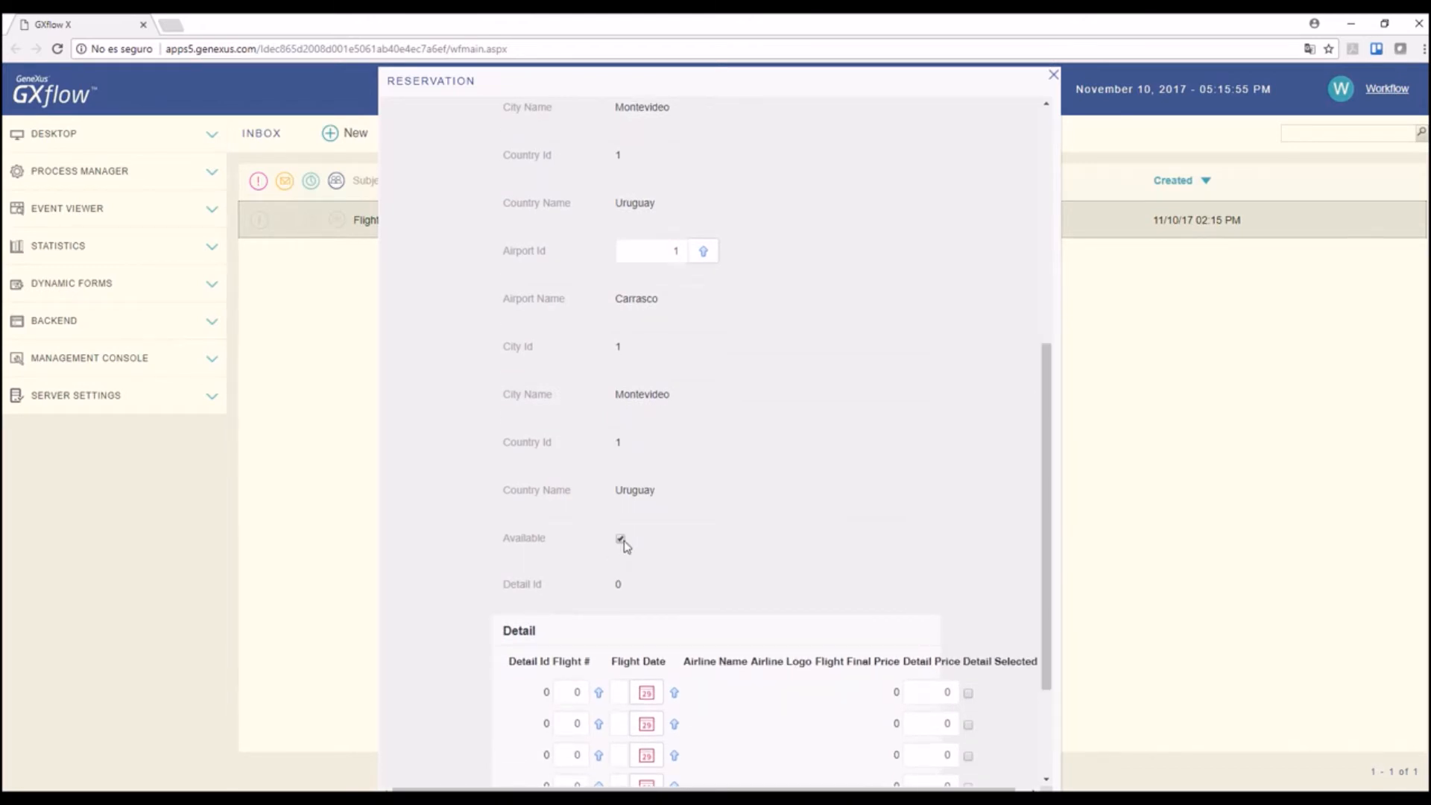
left_click_drag(1047, 534, 1051, 656)
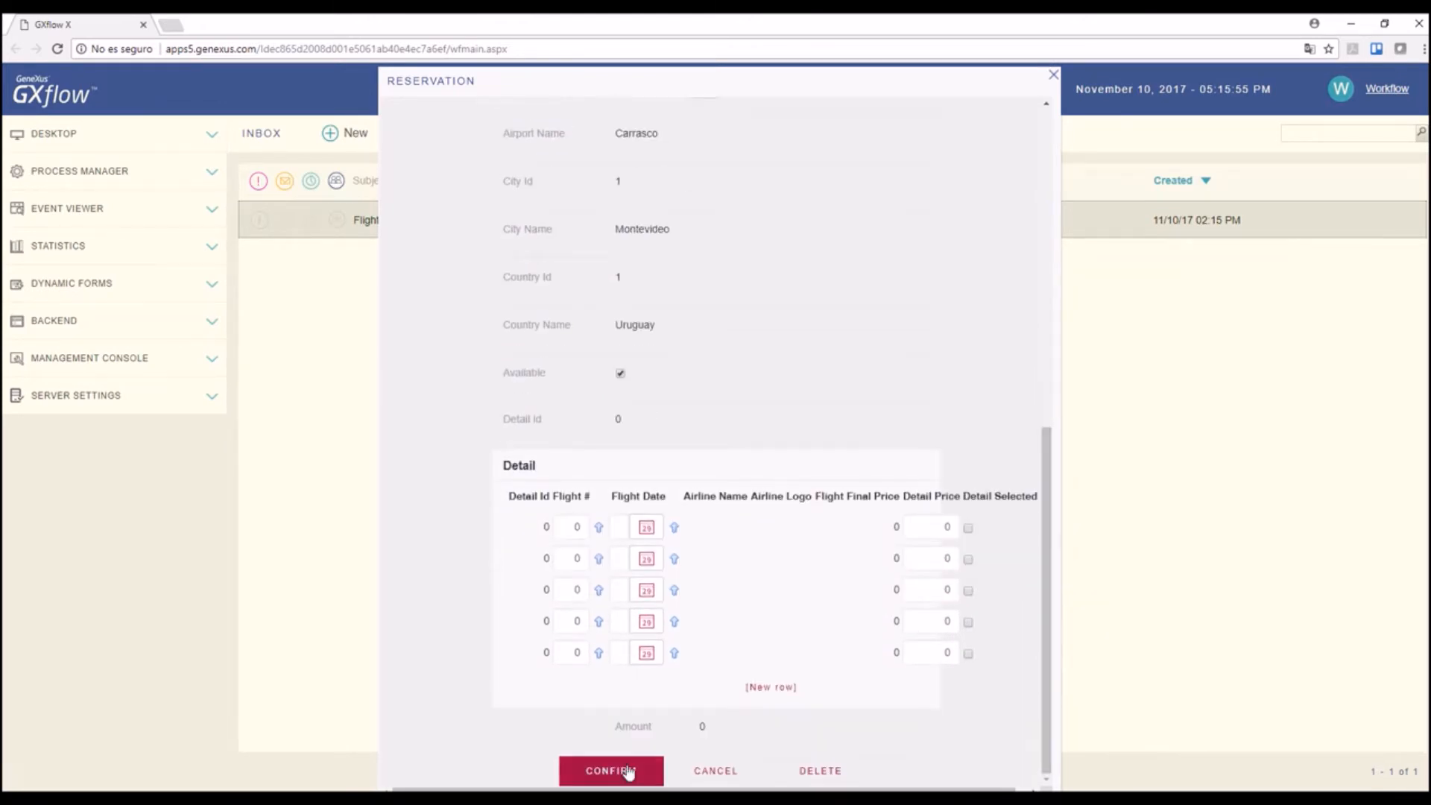
- Confirm the updated reservation and send the Reservation Availability task on
left_click(626, 772)
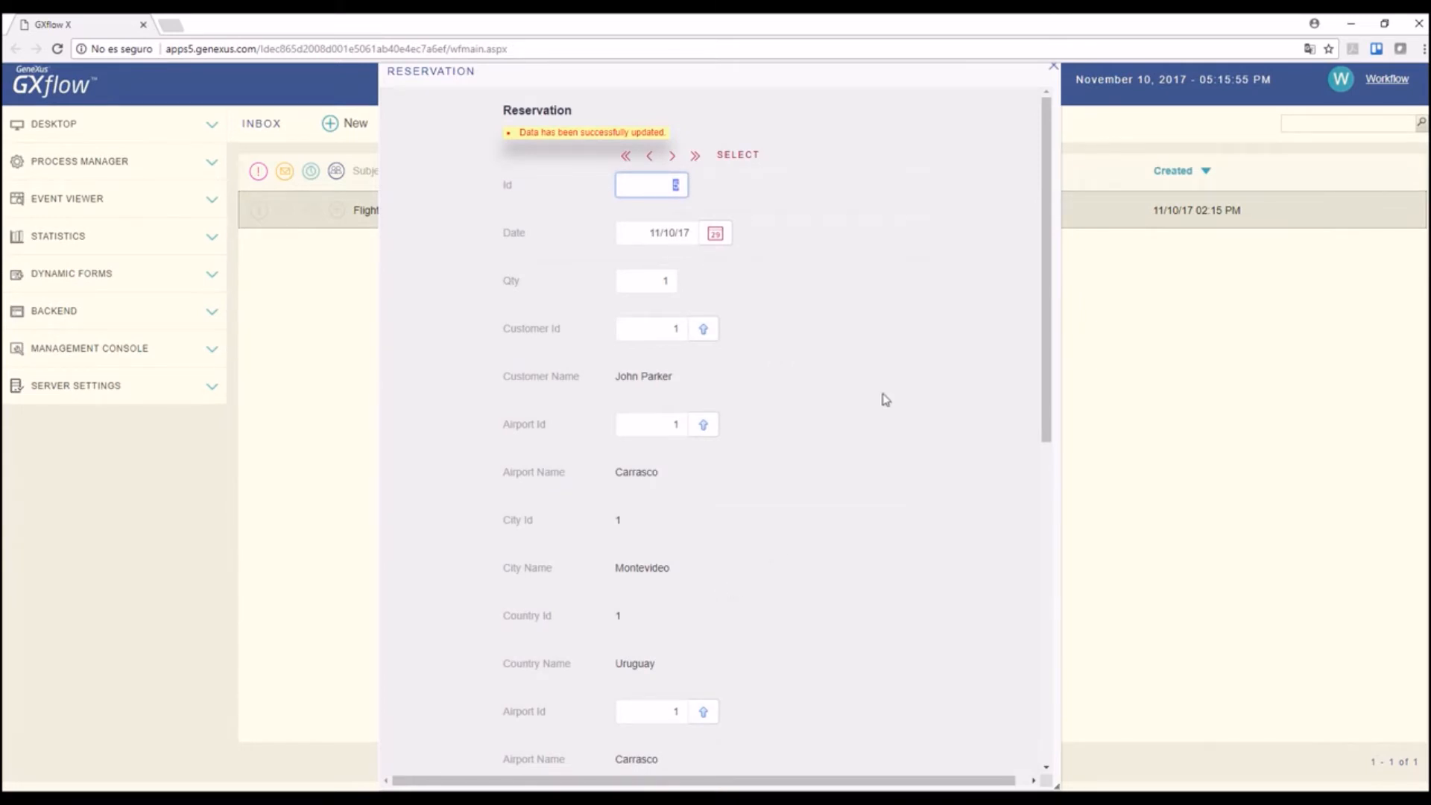
left_click(1052, 69)
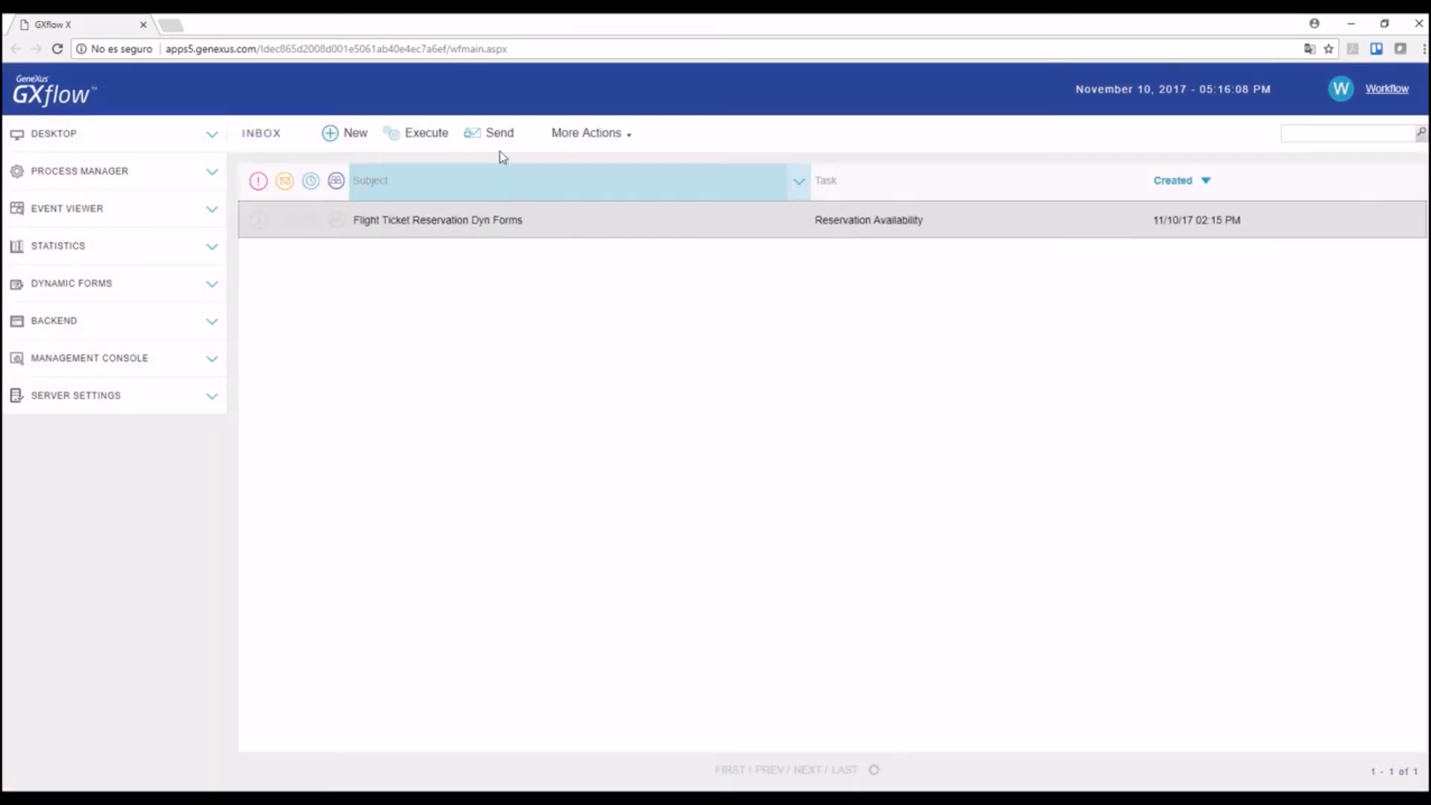
left_click(499, 133)
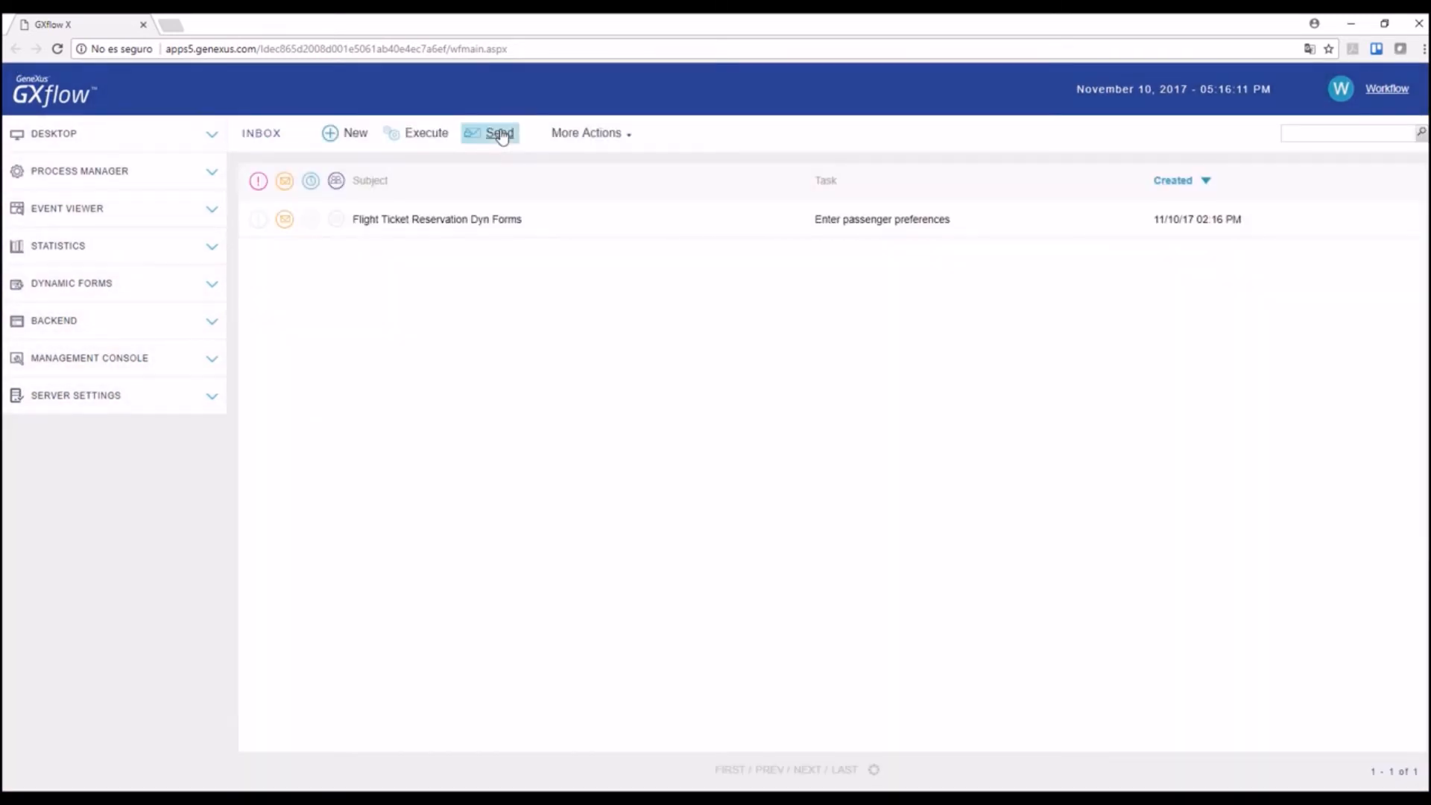
- Execute the Enter passenger preferences task, enter "Vegetarian food, diet drinks" as meals considerations and enable the medication reminder
left_click(476, 232)
left_click(426, 134)
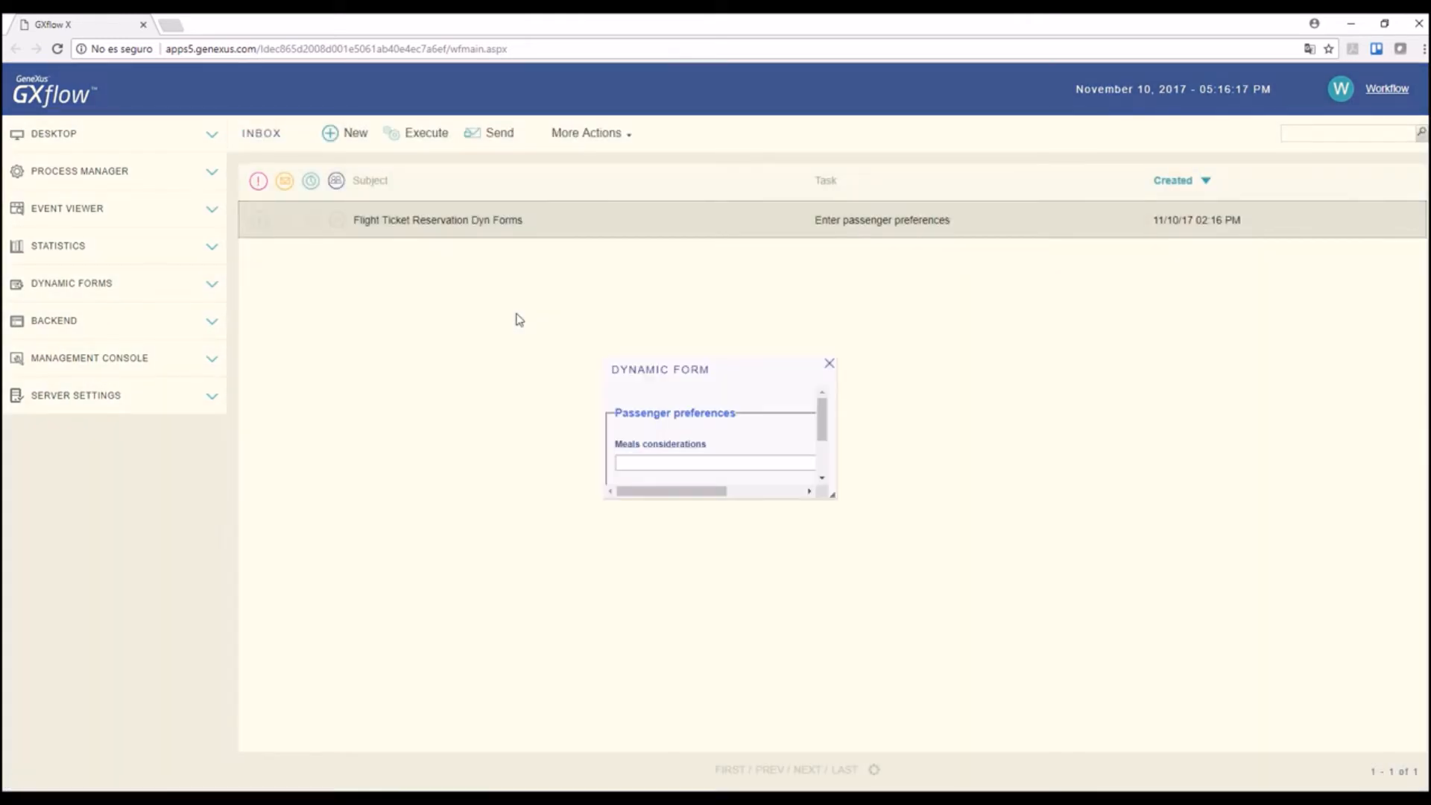
left_click_drag(832, 495, 983, 561)
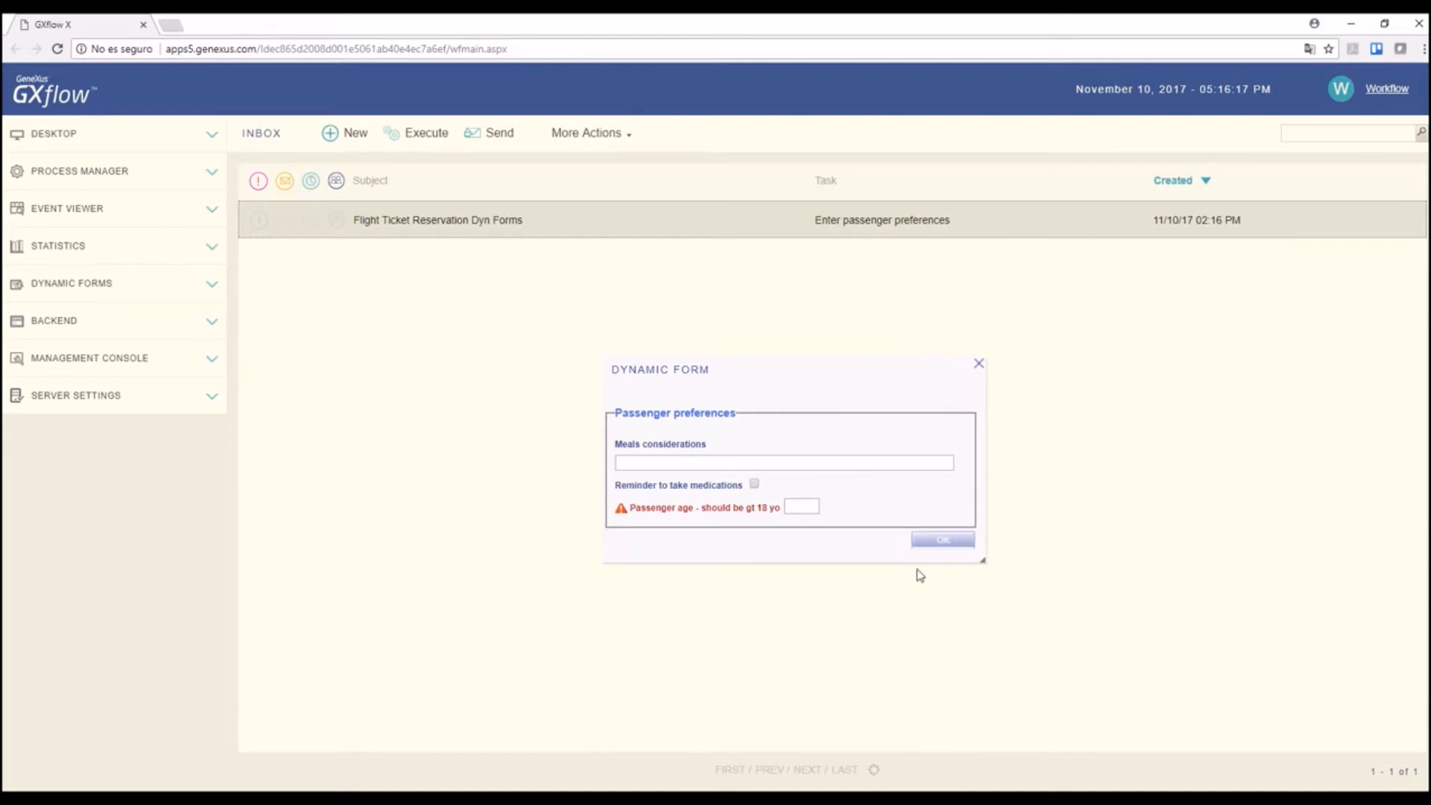
left_click(694, 463)
type("Vegetarian foo")
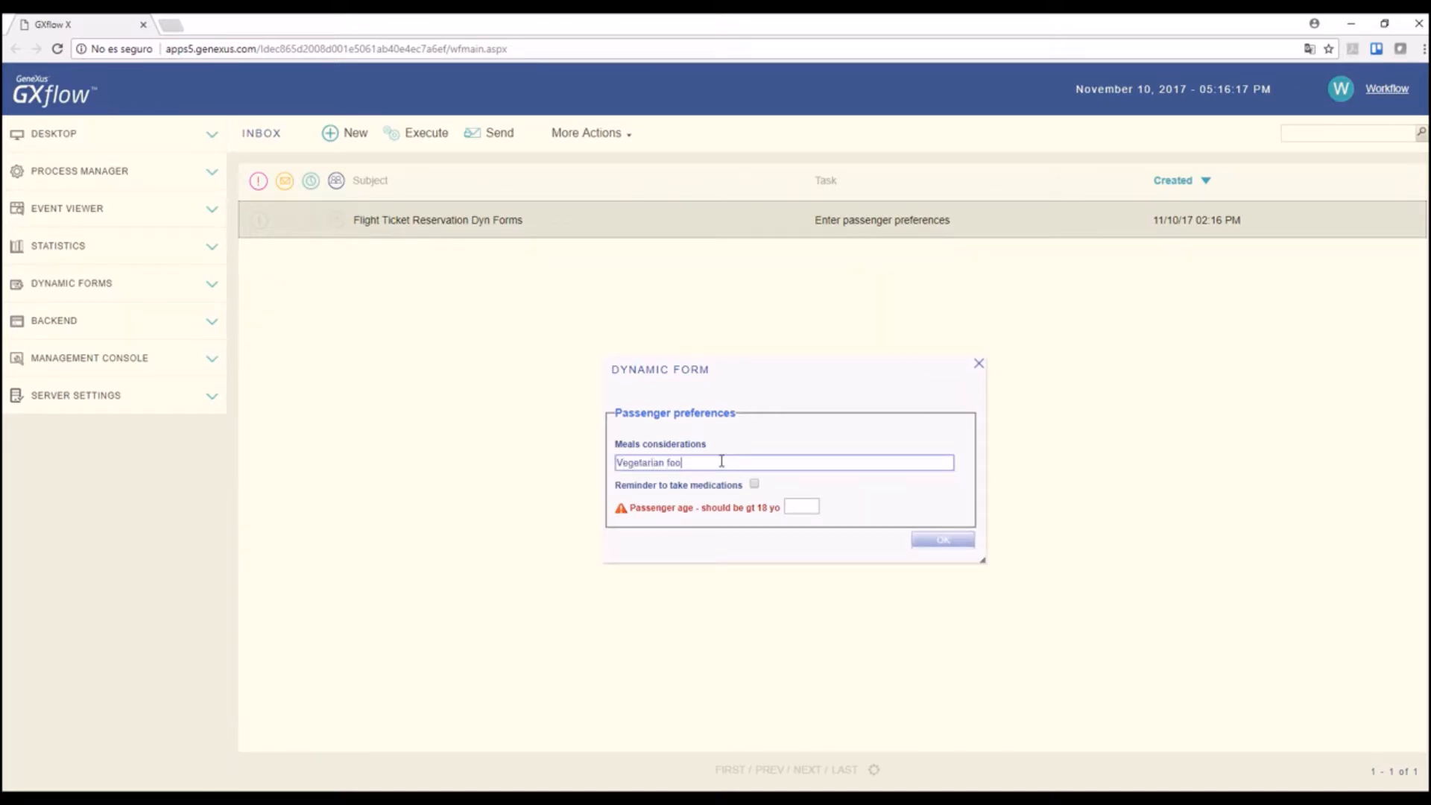
type("d.")
left_click(756, 485)
- Try to submit the Passenger preferences form with a passenger age of 15
left_click(795, 506)
type("15")
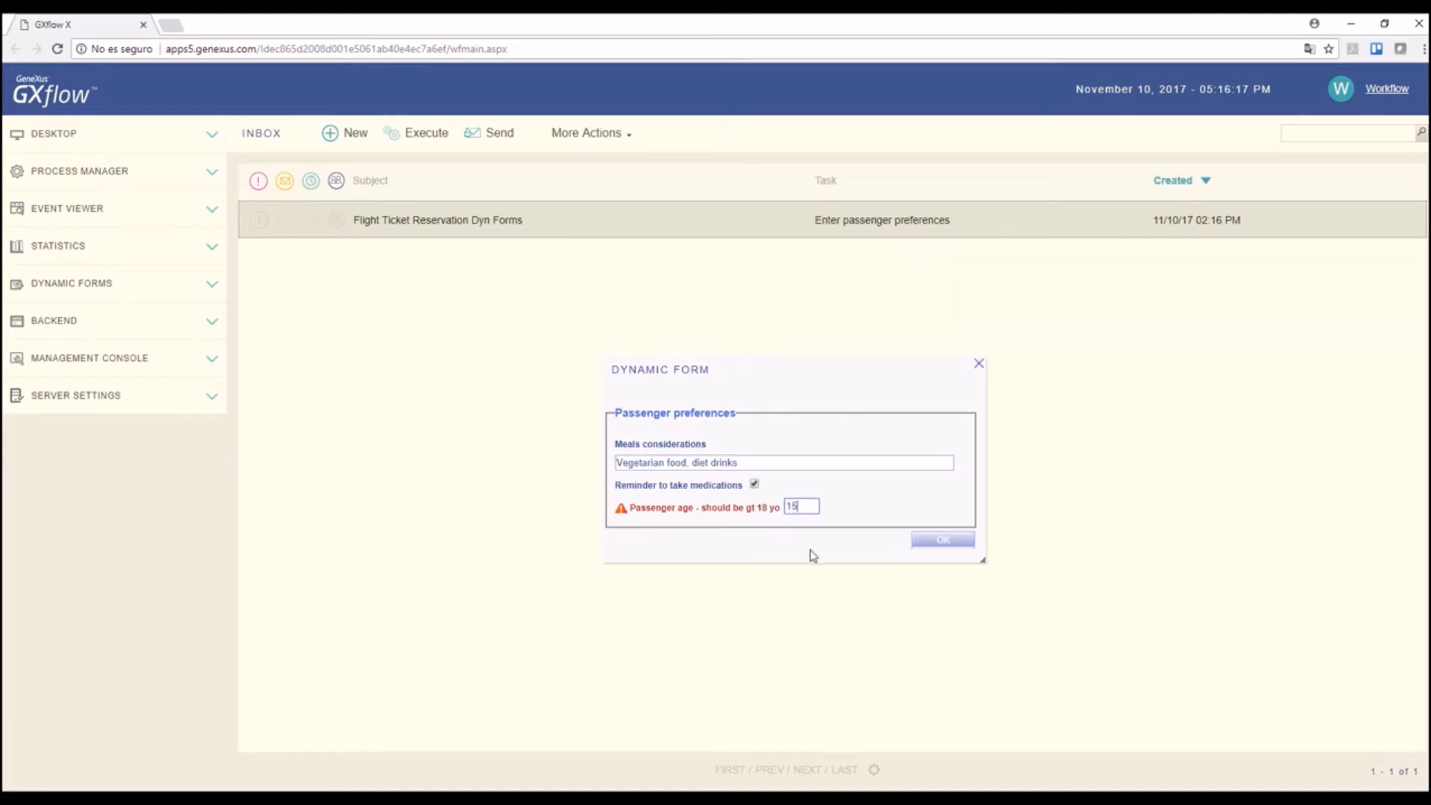
left_click(943, 542)
- Submit the Passenger preferences form with a passenger age of 25 and send the task on
double_click(810, 507)
type("25")
left_click(942, 541)
left_click(502, 141)
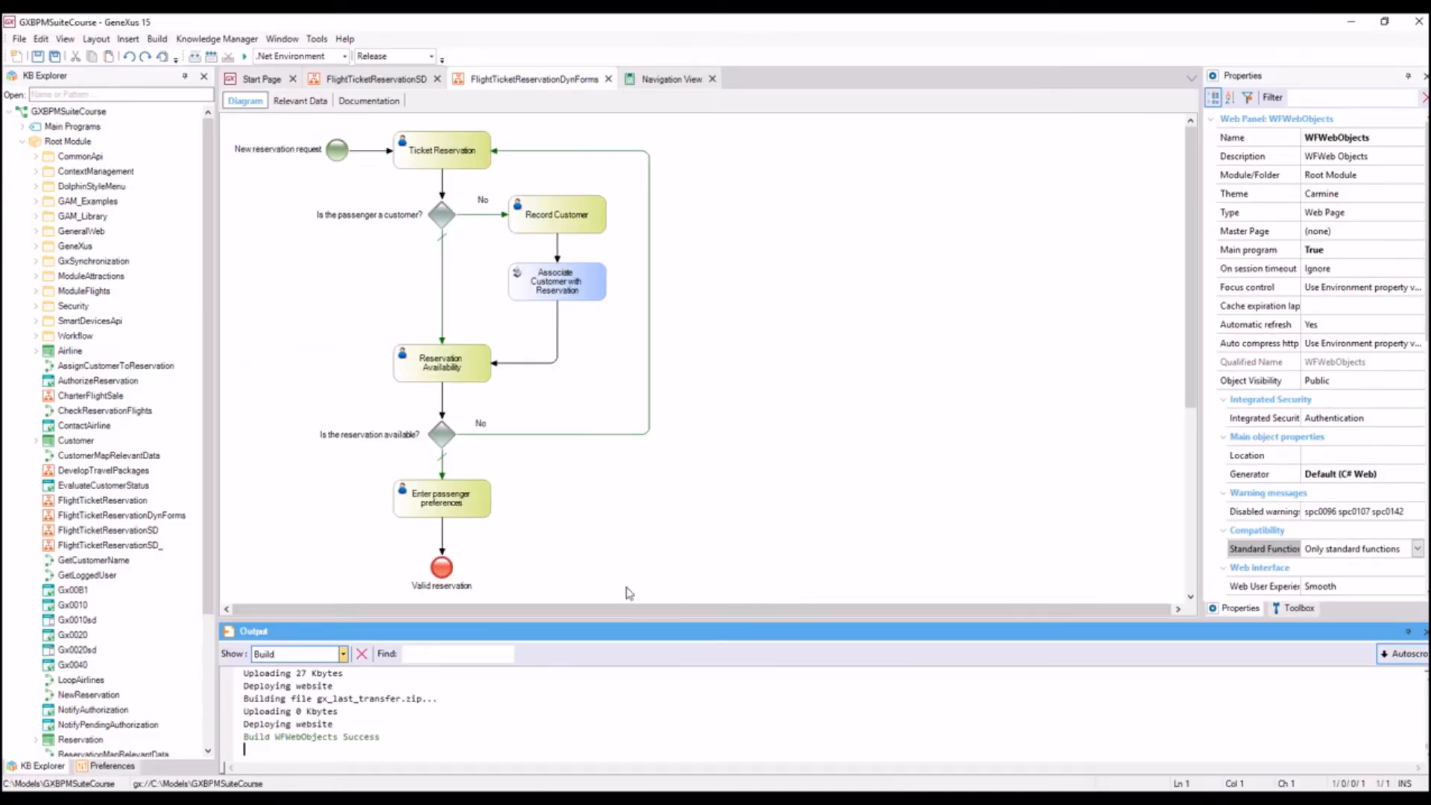
- Move the Valid reservation end event down and delete the connector between it and the Enter passenger preferences task
left_click_drag(441, 574, 444, 606)
left_click(443, 550)
key("Delete")
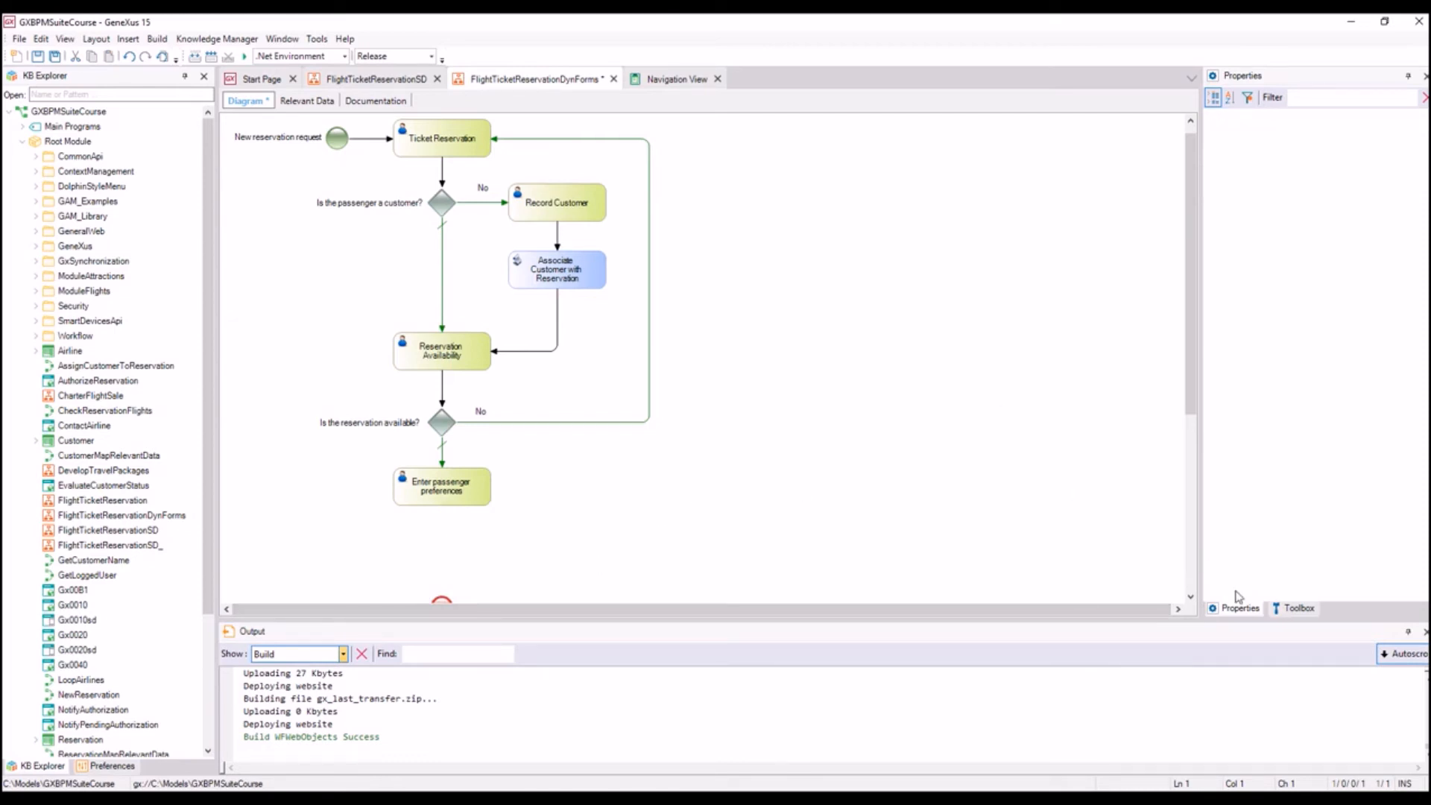
- Insert a user task named "Verify preferences" between Enter passenger preferences and the Valid reservation end event
left_click(1284, 610)
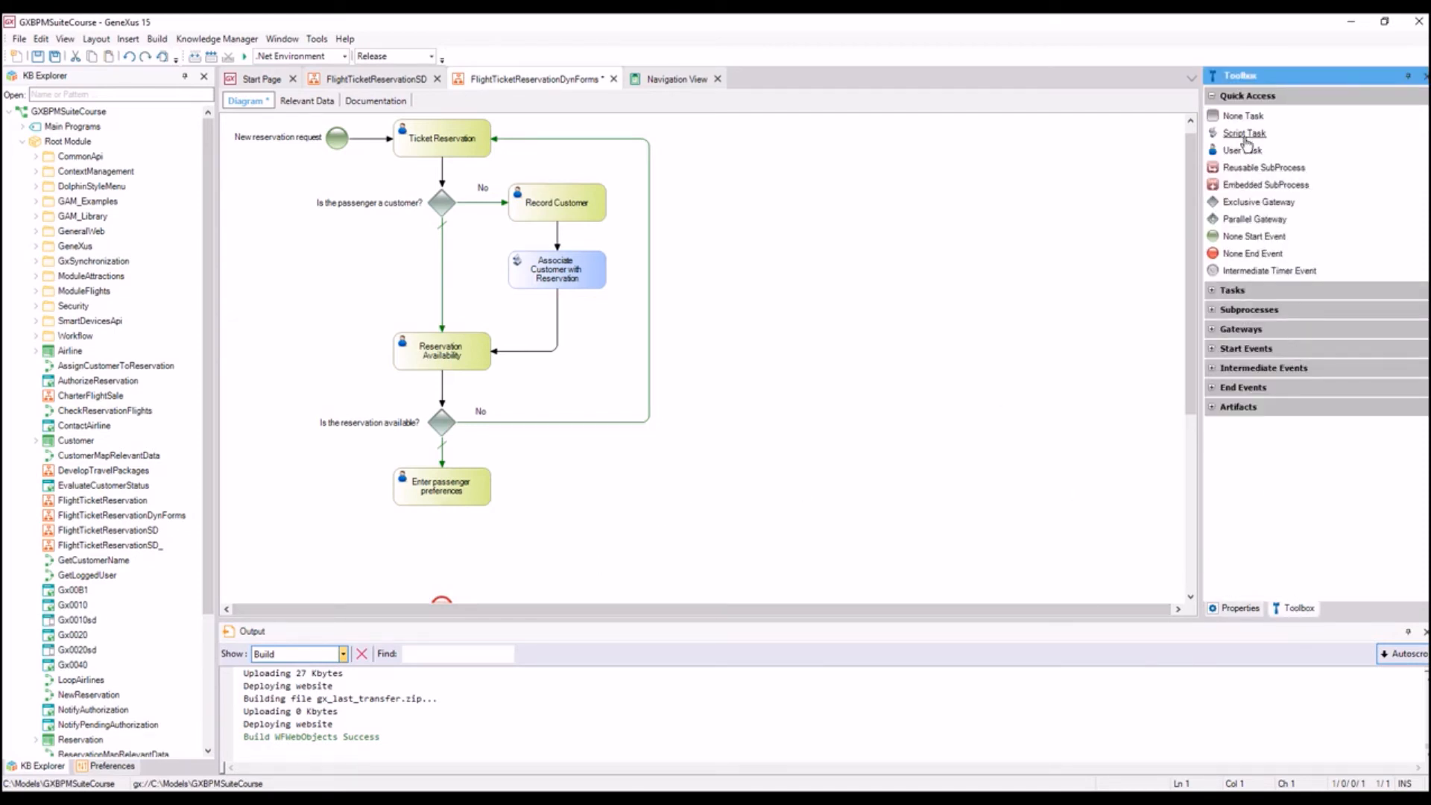
left_click_drag(1242, 150, 439, 559)
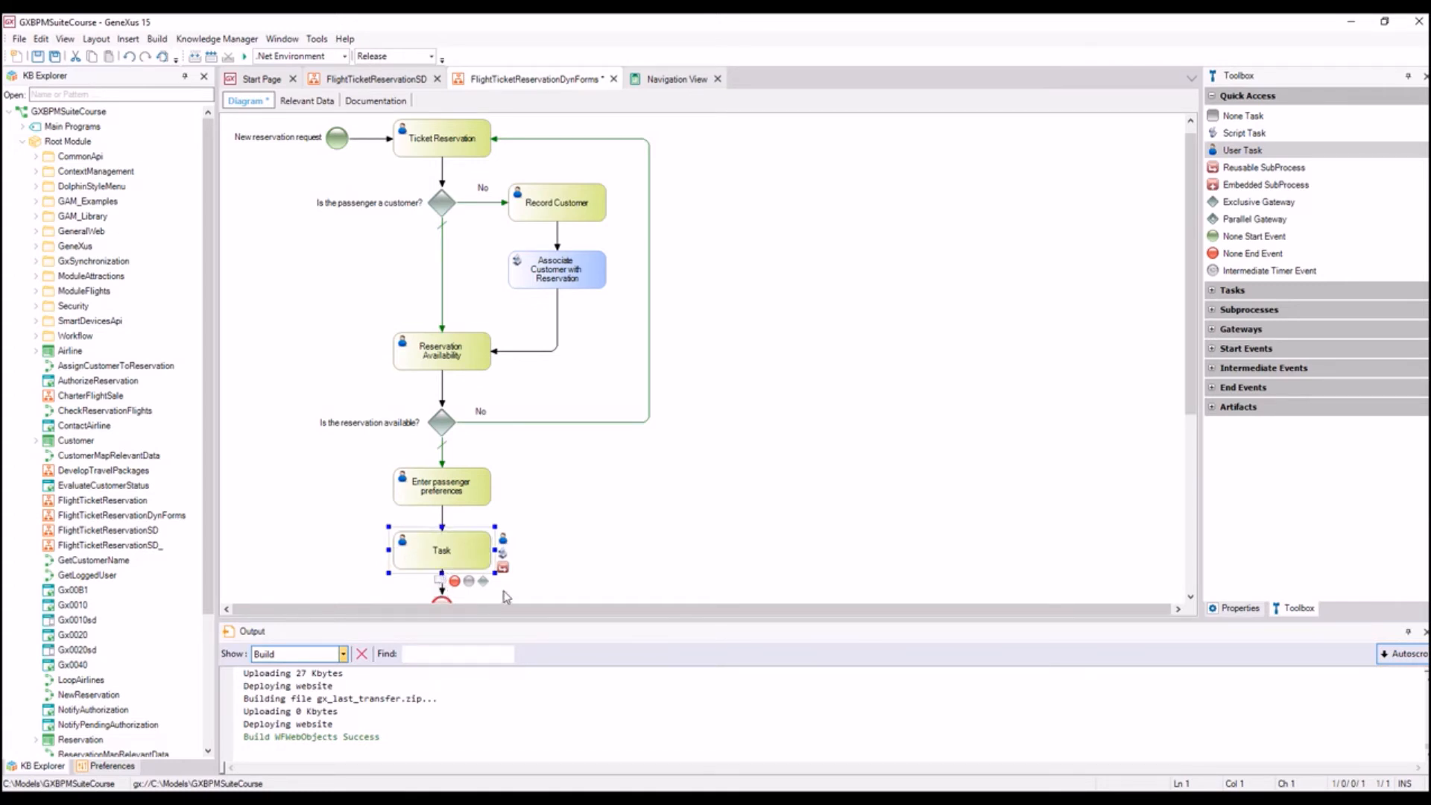
scroll(578, 576, "down", 1)
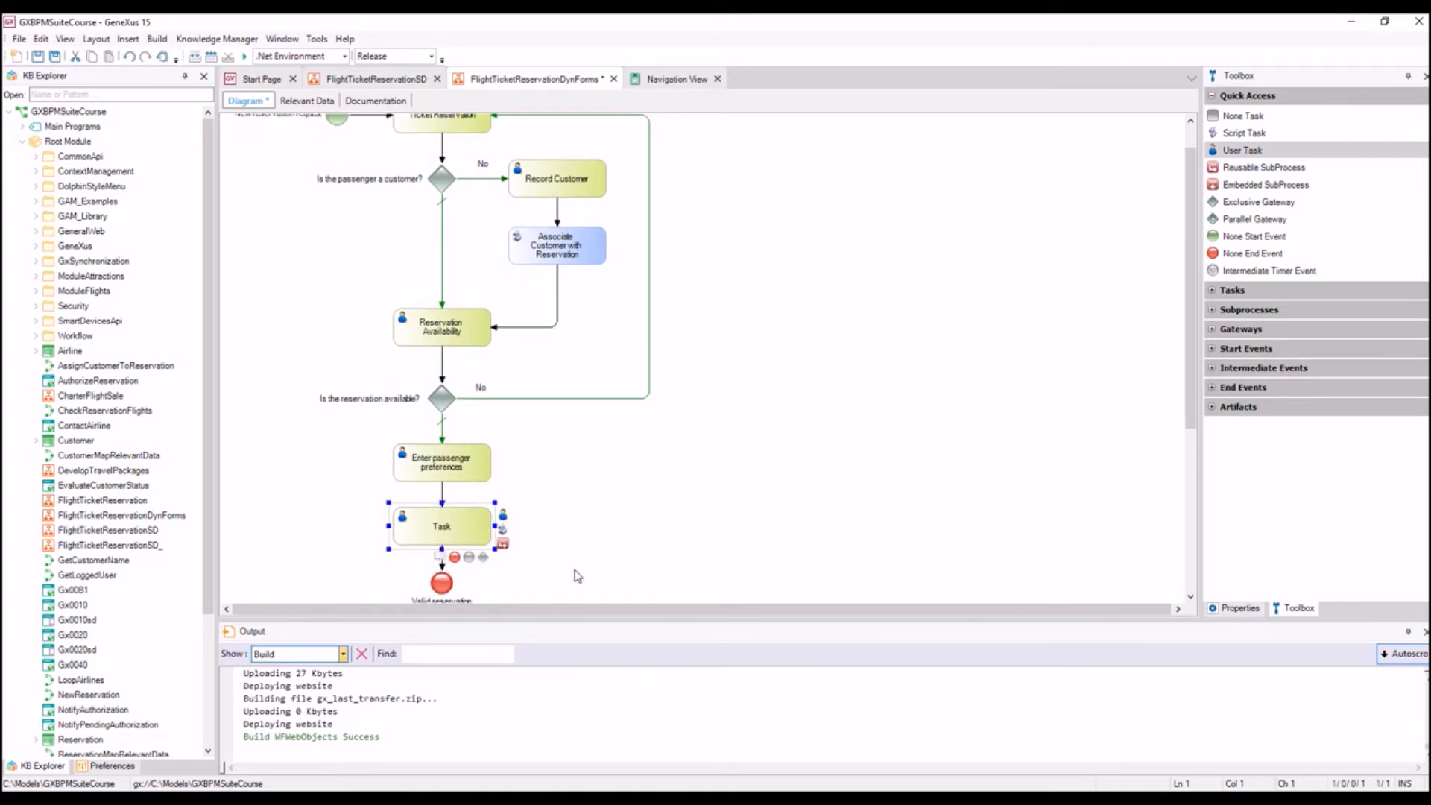
double_click(440, 516)
type("Verify preferences")
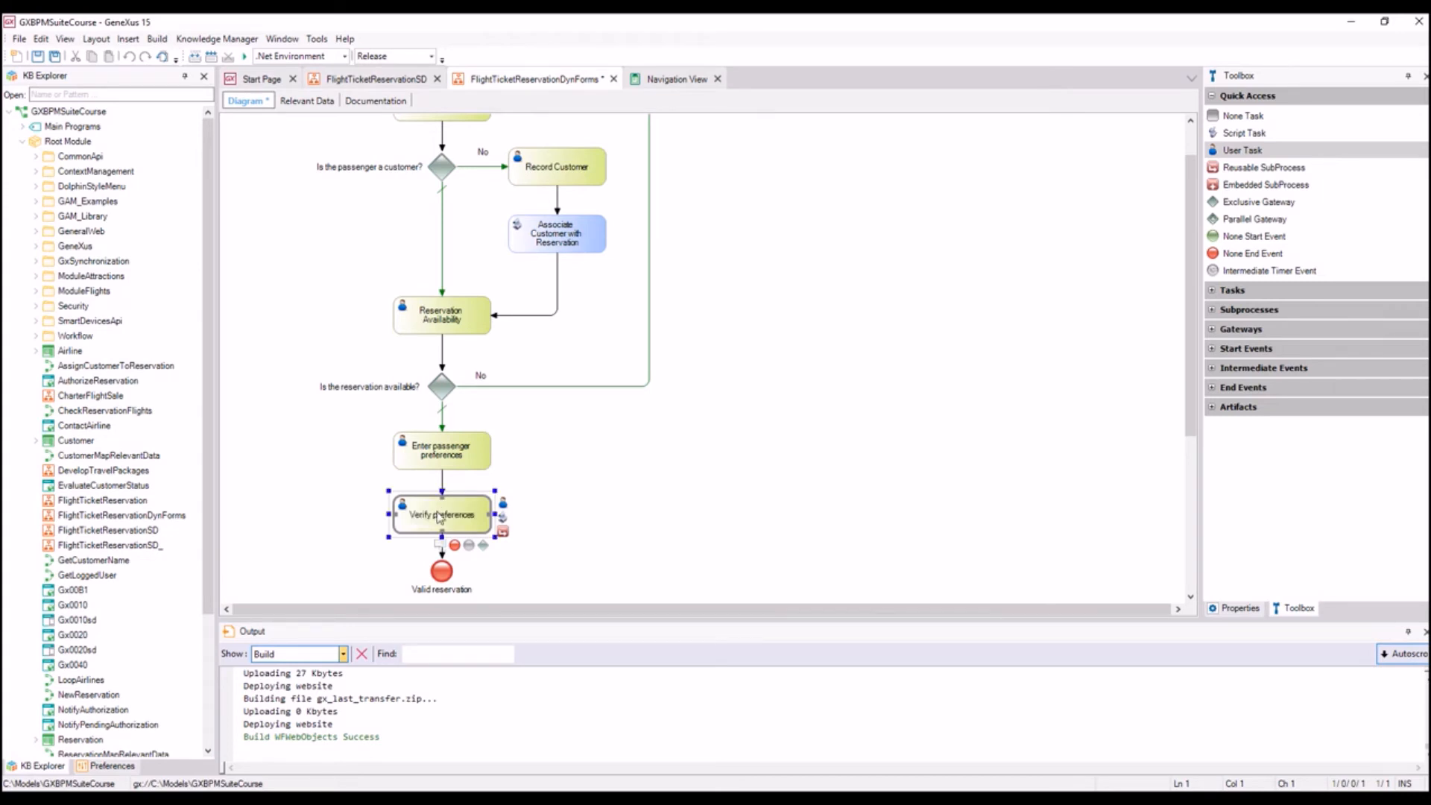
key("Return")
- Assign the Passenger preferences dynamic form as the application form of the Verify preferences task, leaving its elements unmapped
left_click(1236, 609)
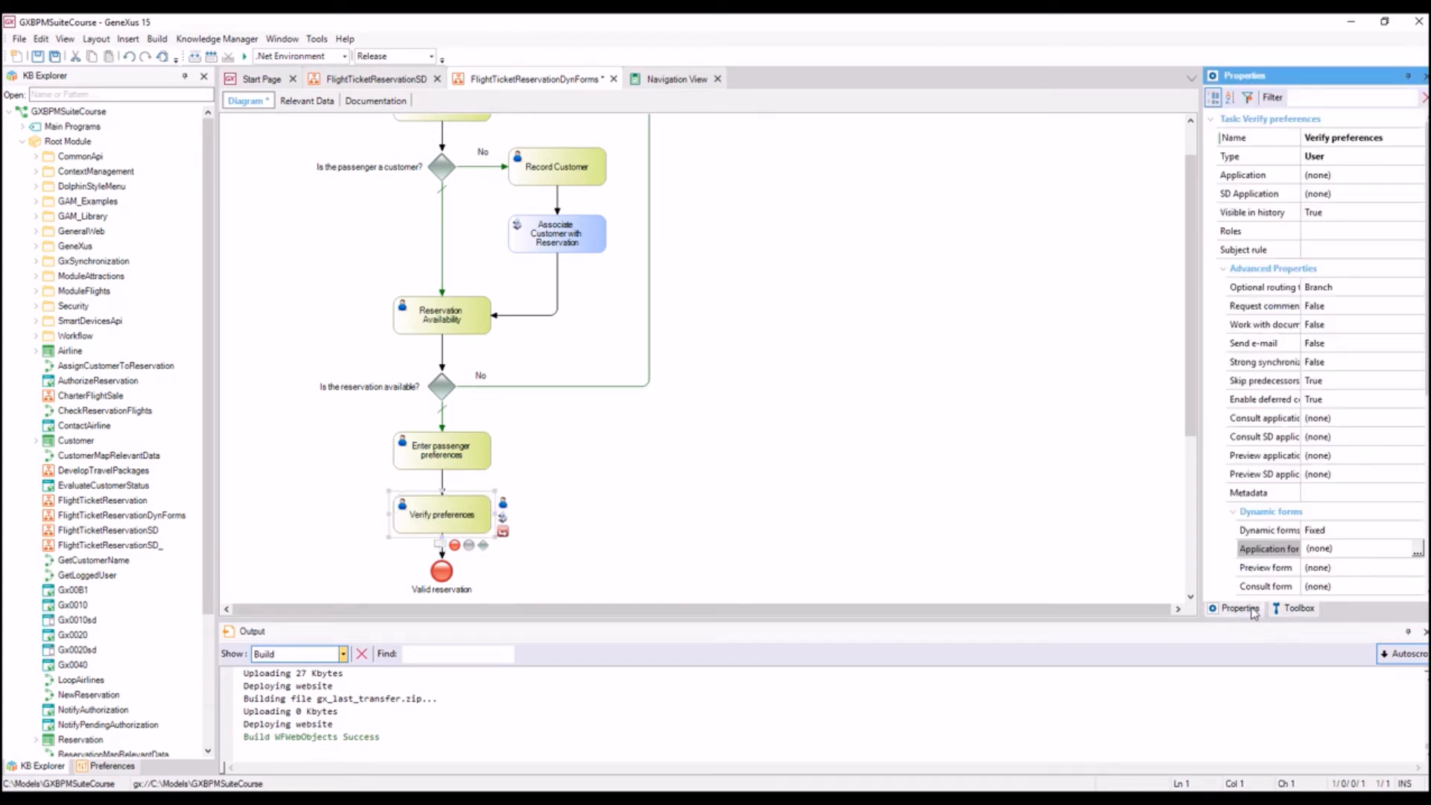
left_click(1418, 552)
left_click(760, 314)
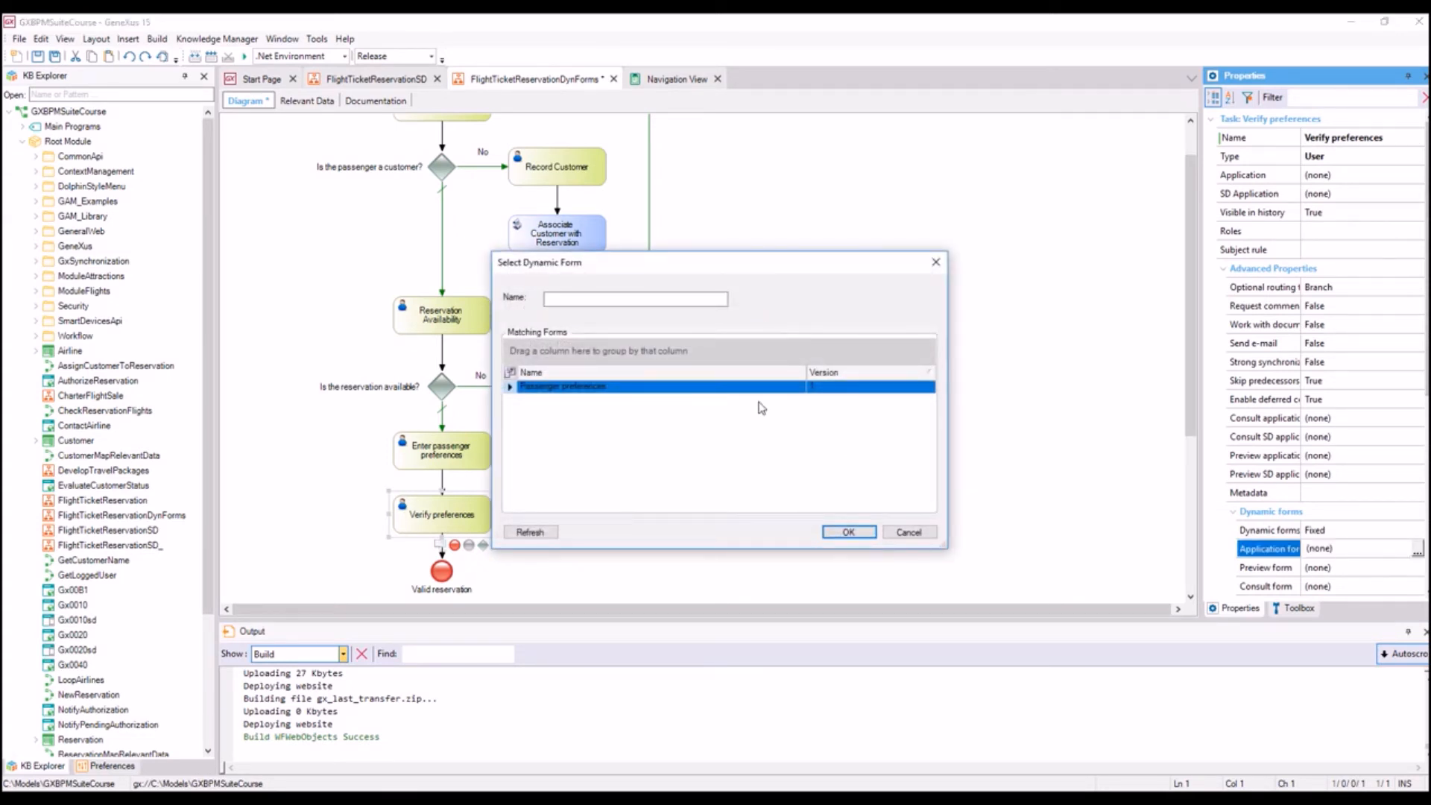
left_click(847, 533)
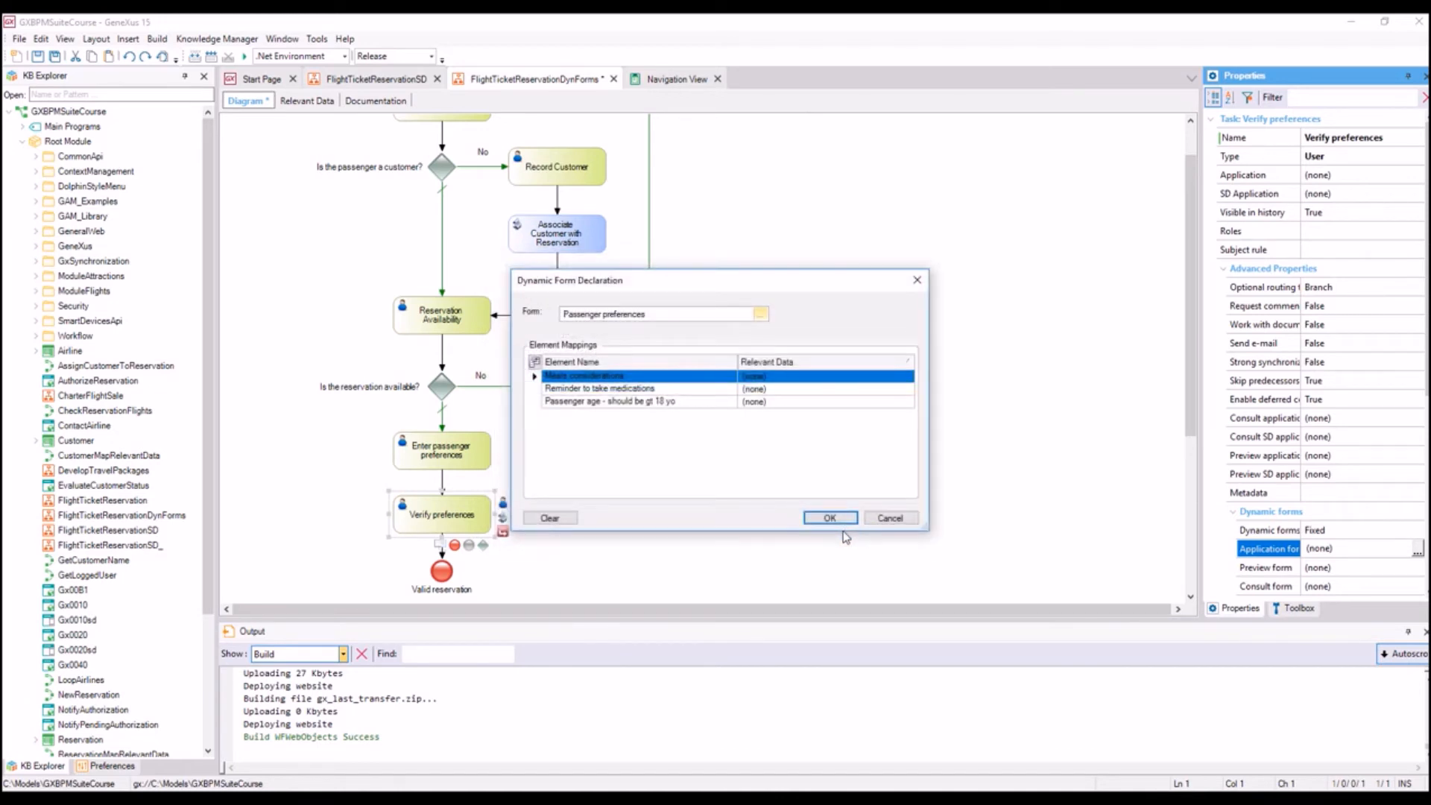
left_click(830, 518)
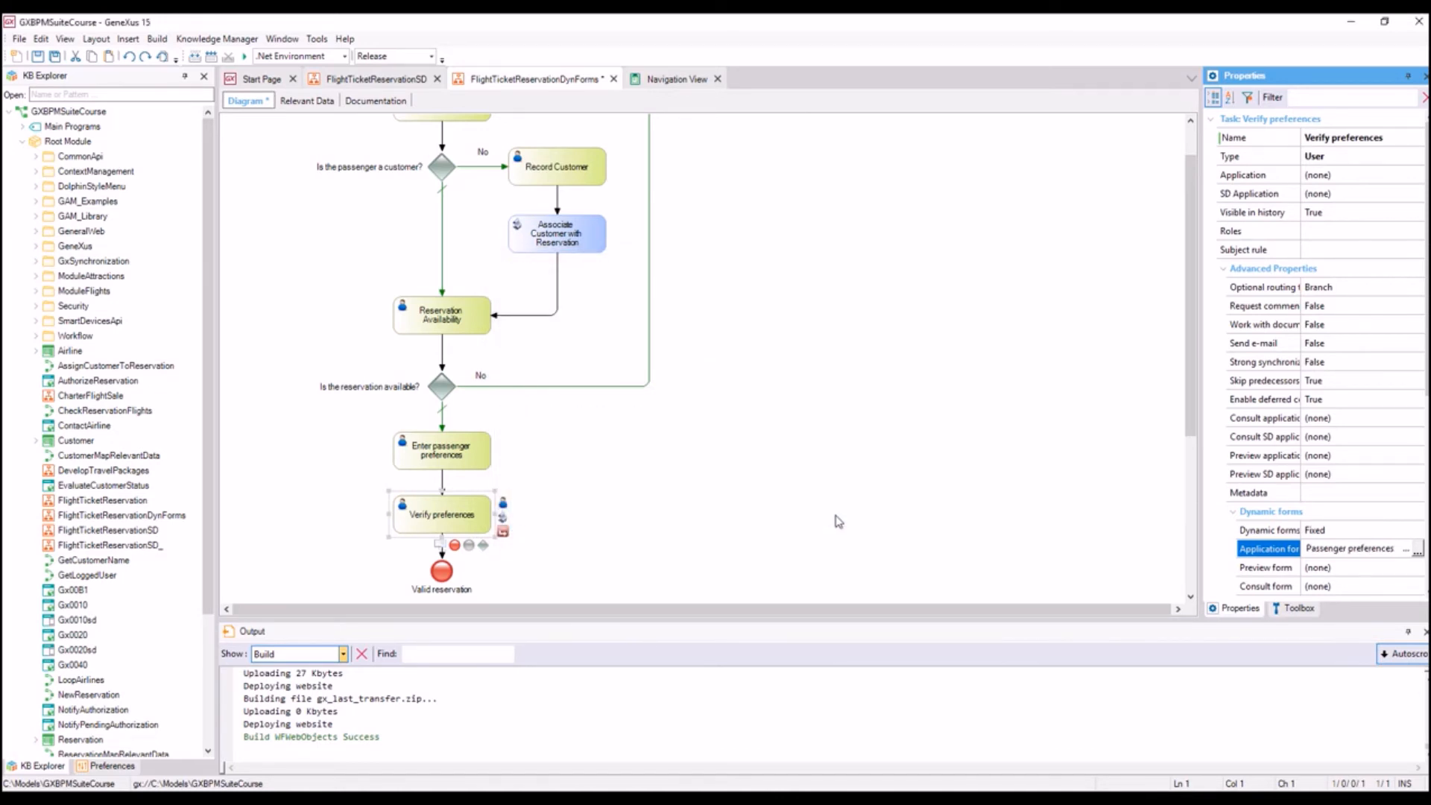
- Save the FlightTicketReservationDynForms diagram and run it
left_click(37, 56)
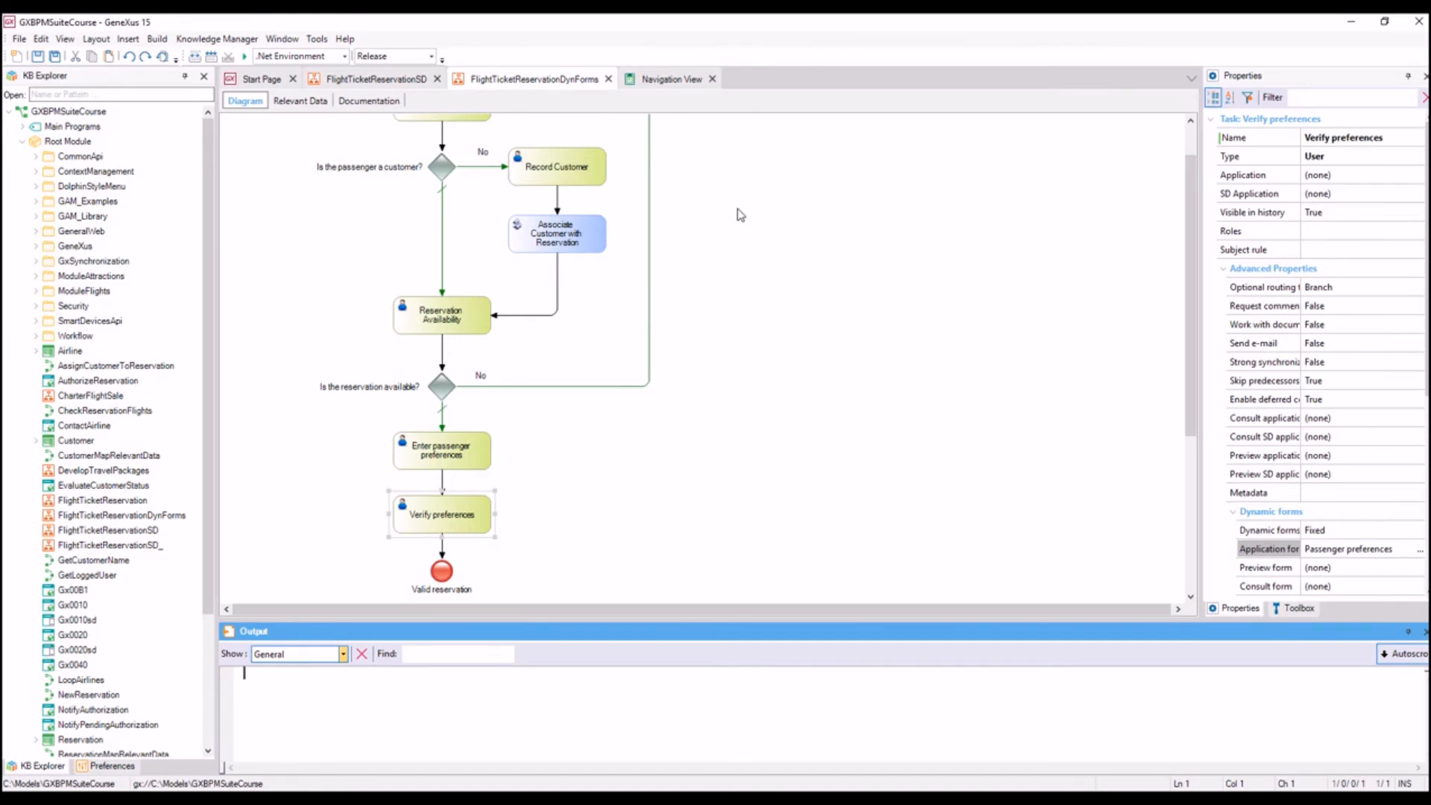
right_click(549, 82)
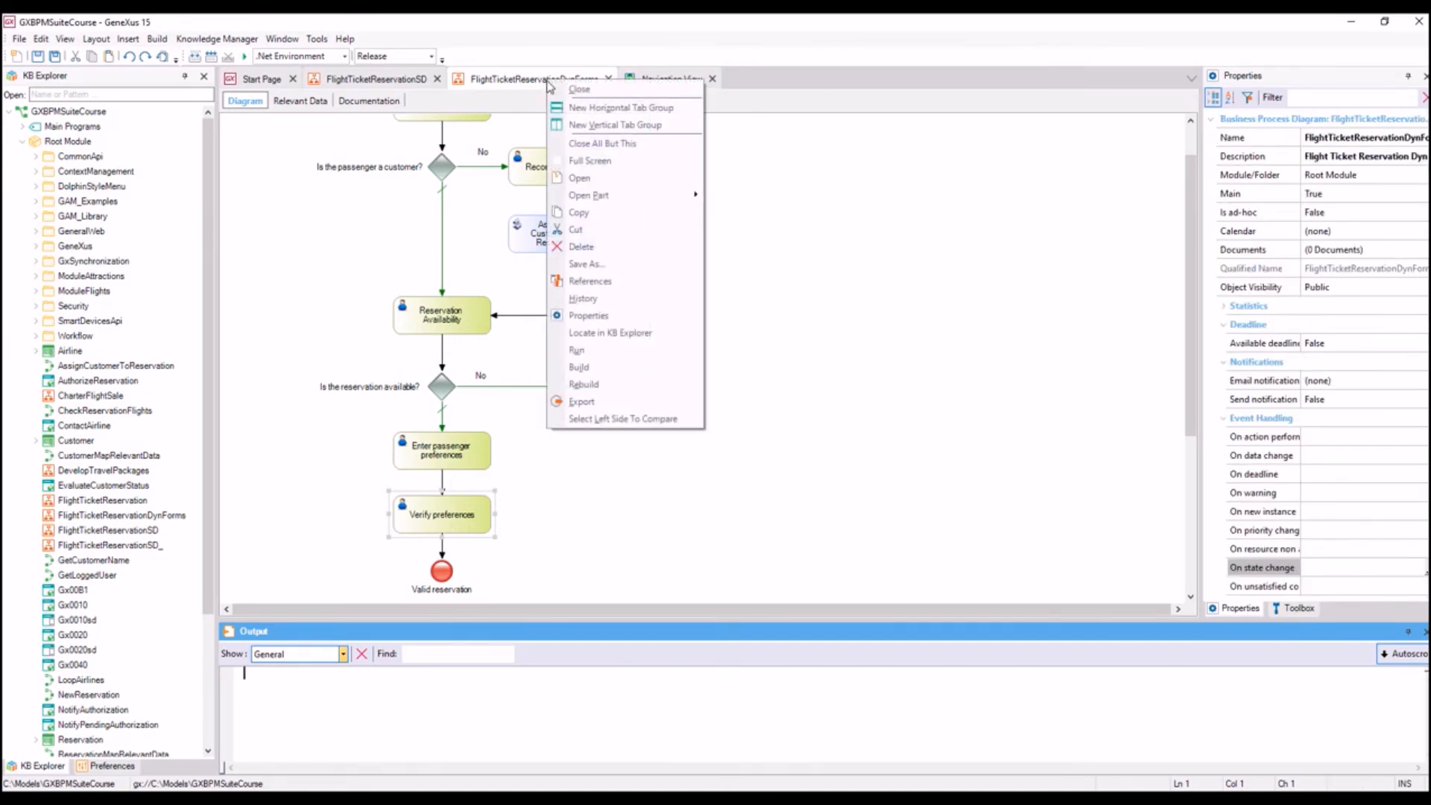
left_click(585, 351)
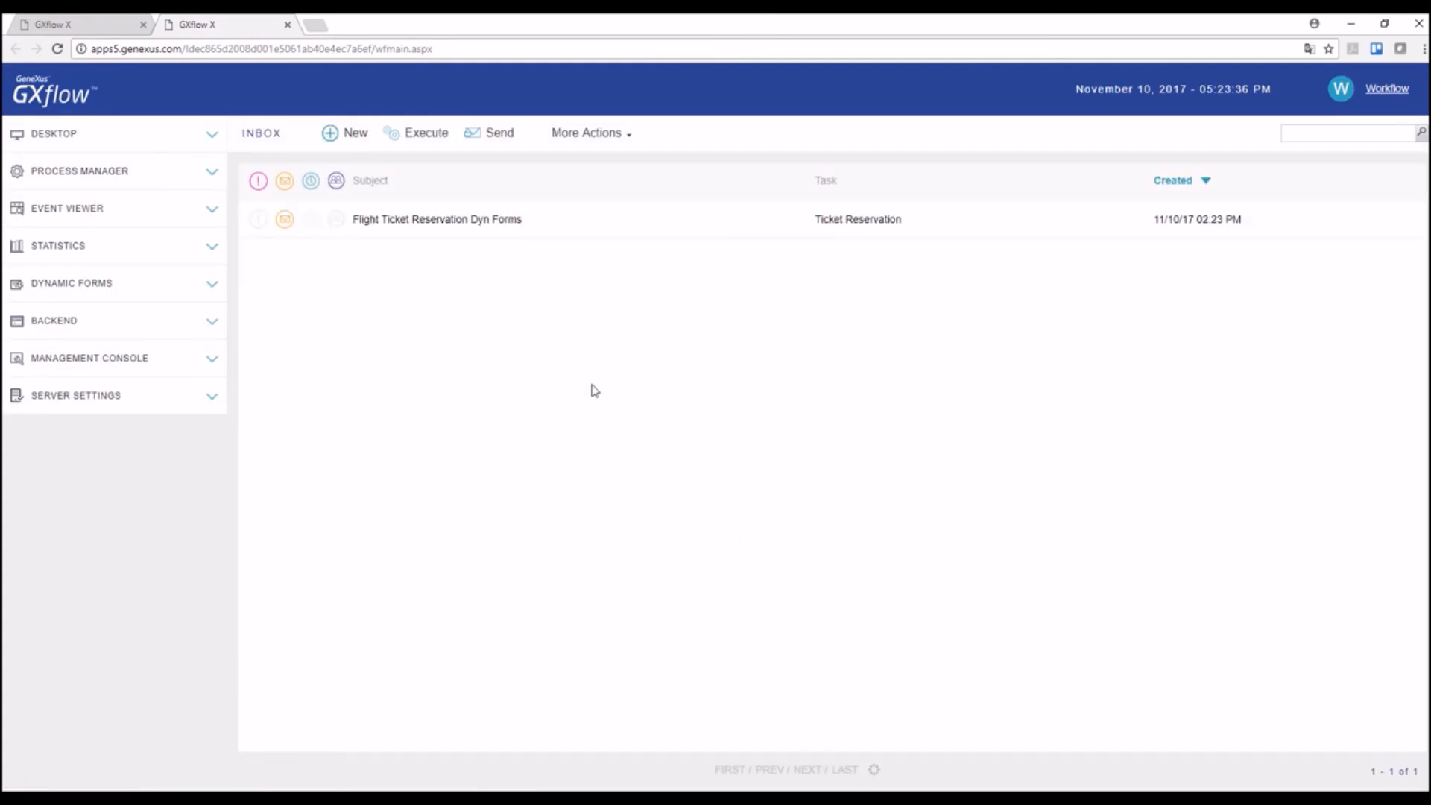
- Execute the new Ticket Reservation task and fill in the date 11/10/17 and a quantity of 1
left_click(466, 220)
left_click(717, 242)
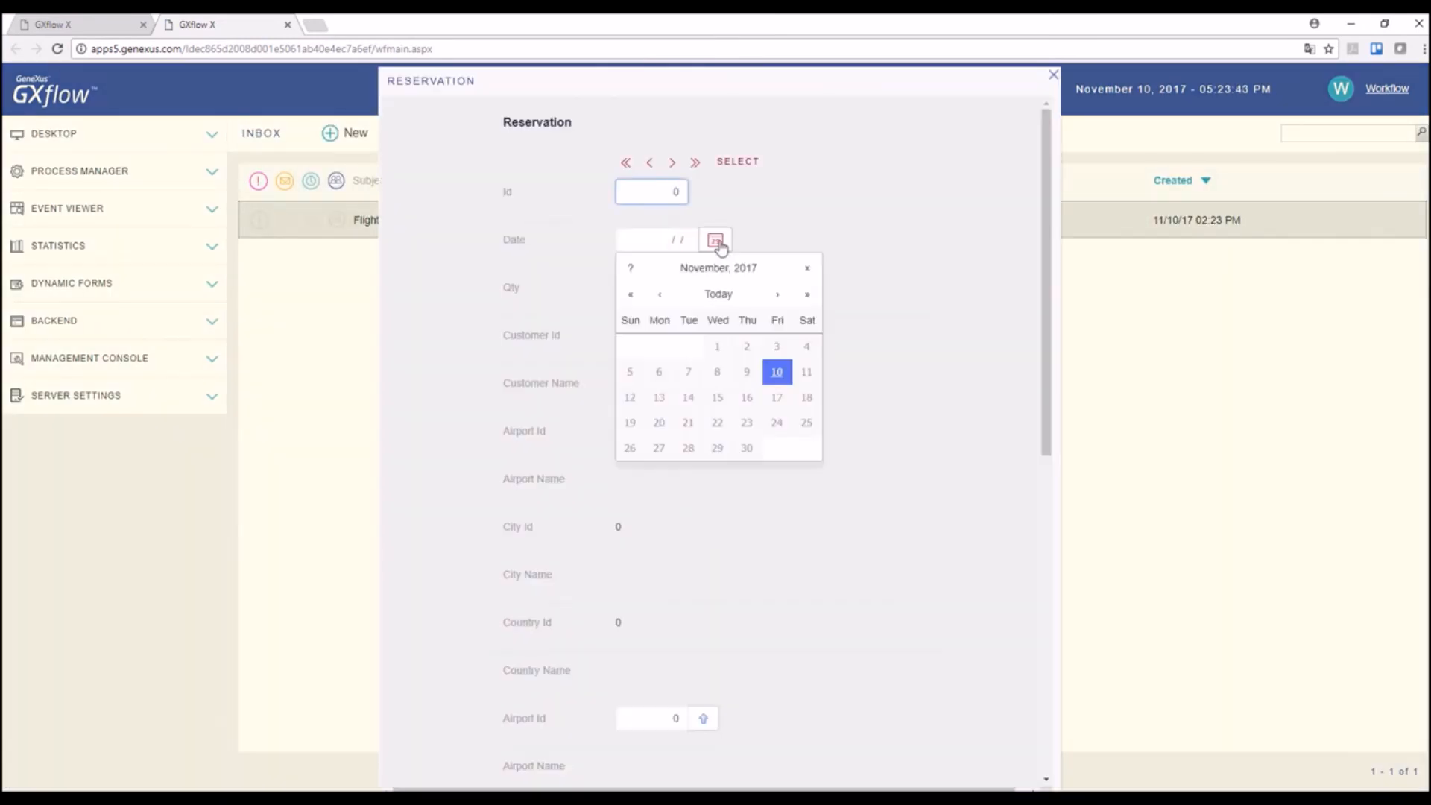
left_click(777, 373)
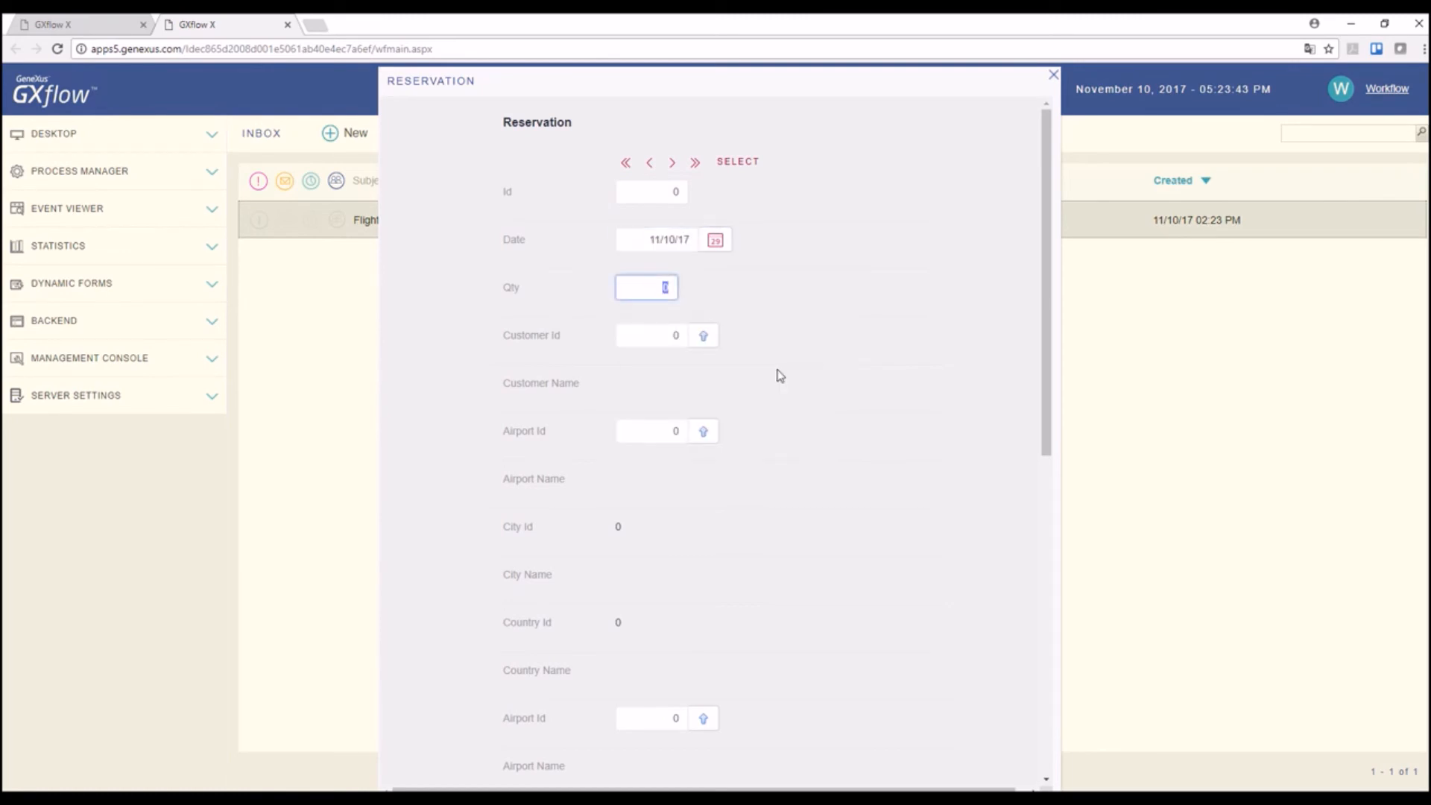
type("1")
key("Tab")
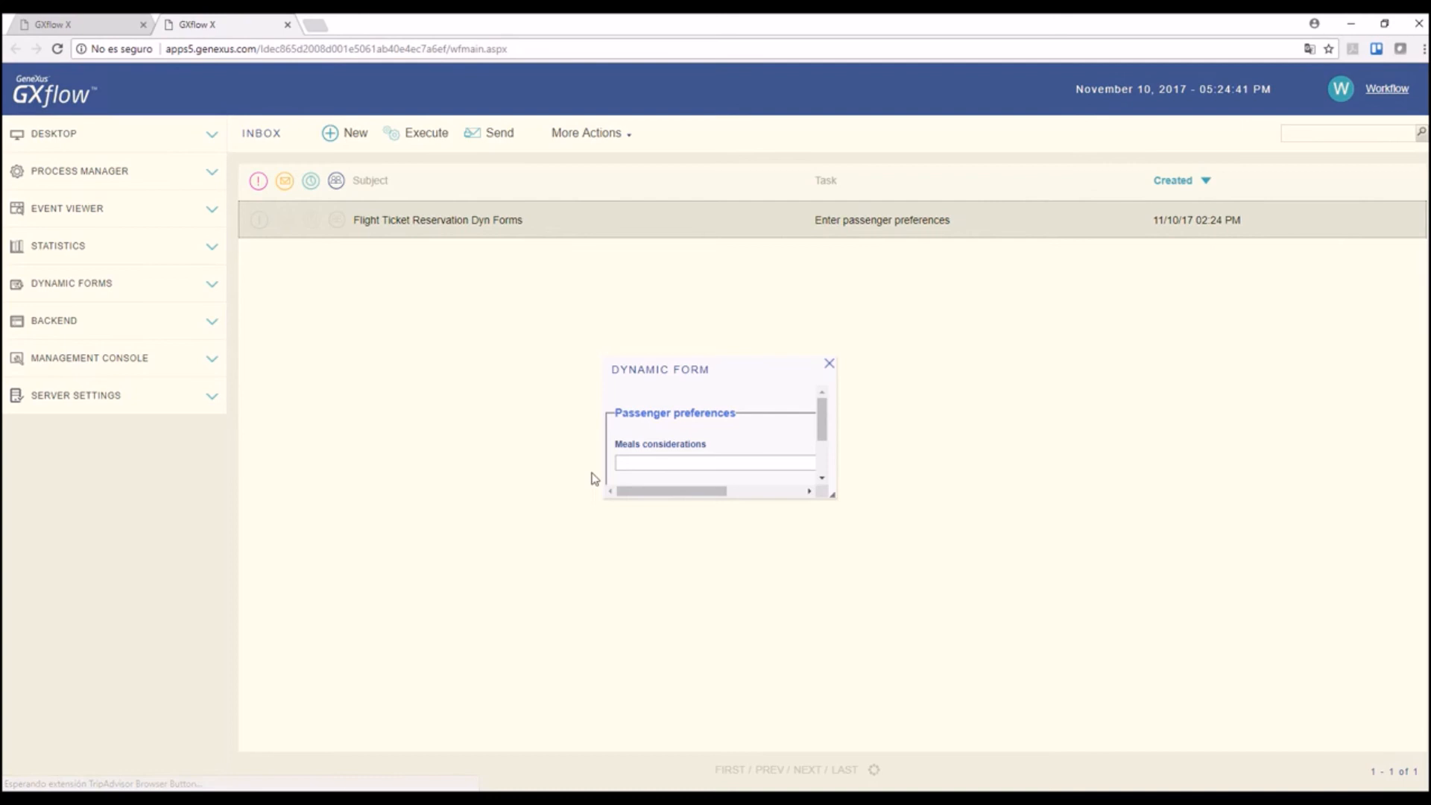
- Submit the Passenger preferences form with "Saltless food" as meals considerations, the medication reminder enabled and a passenger age of 30
left_click_drag(828, 495, 992, 578)
left_click(684, 461)
type("Saltless food")
left_click(754, 483)
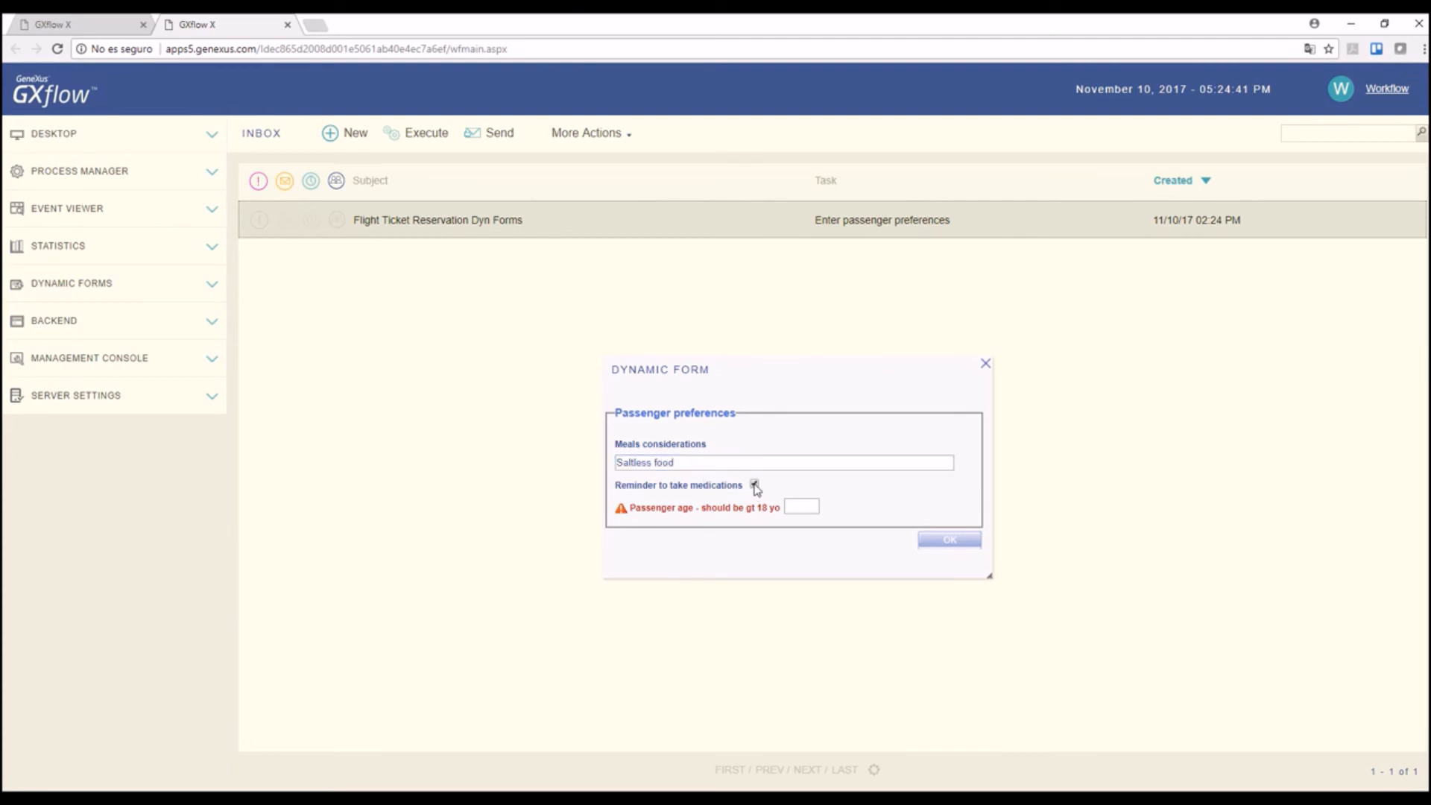
left_click(798, 506)
type("30")
left_click(949, 544)
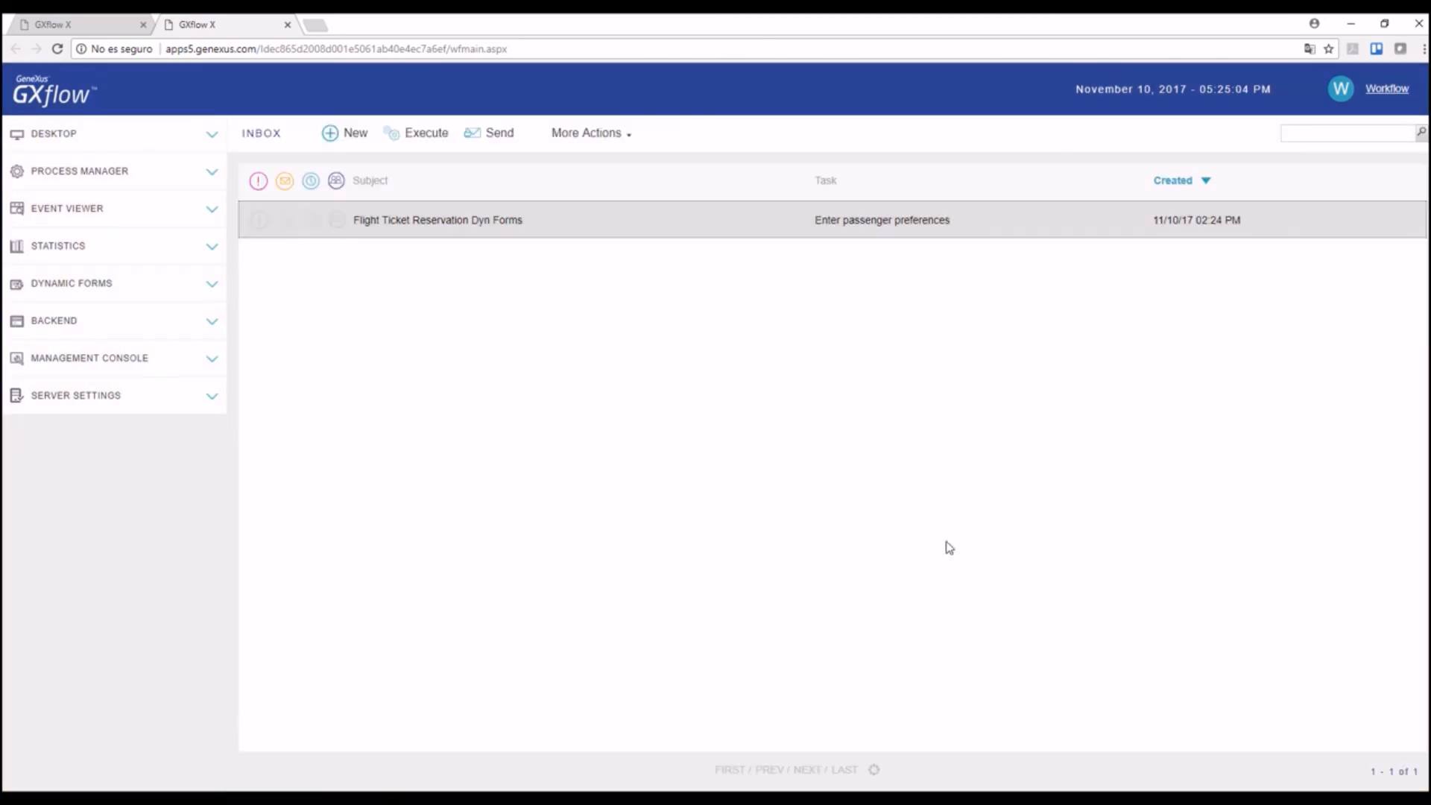
- Send the Enter passenger preferences task on and open the Verify preferences task's form, enlarged to show its fields
left_click(492, 136)
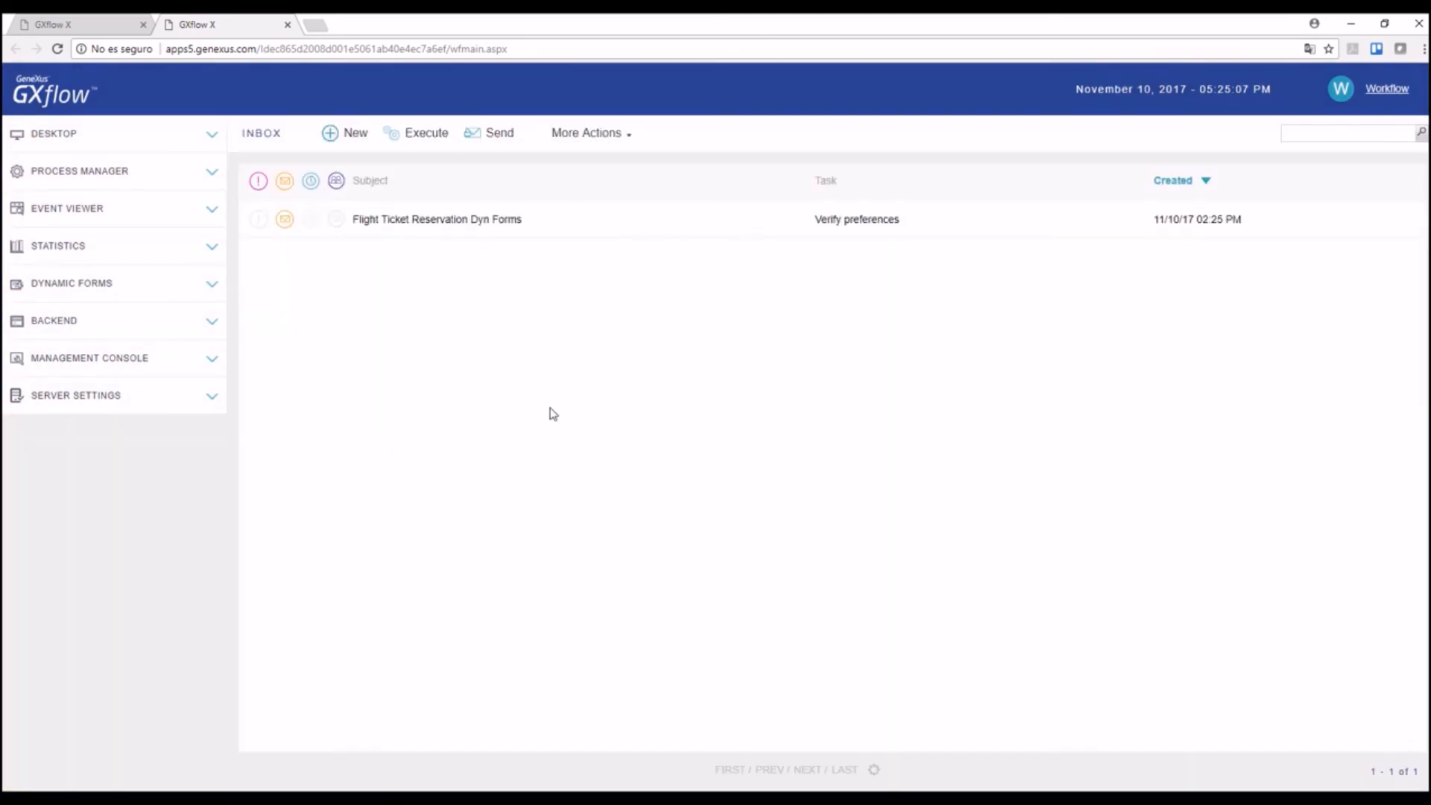
left_click(458, 230)
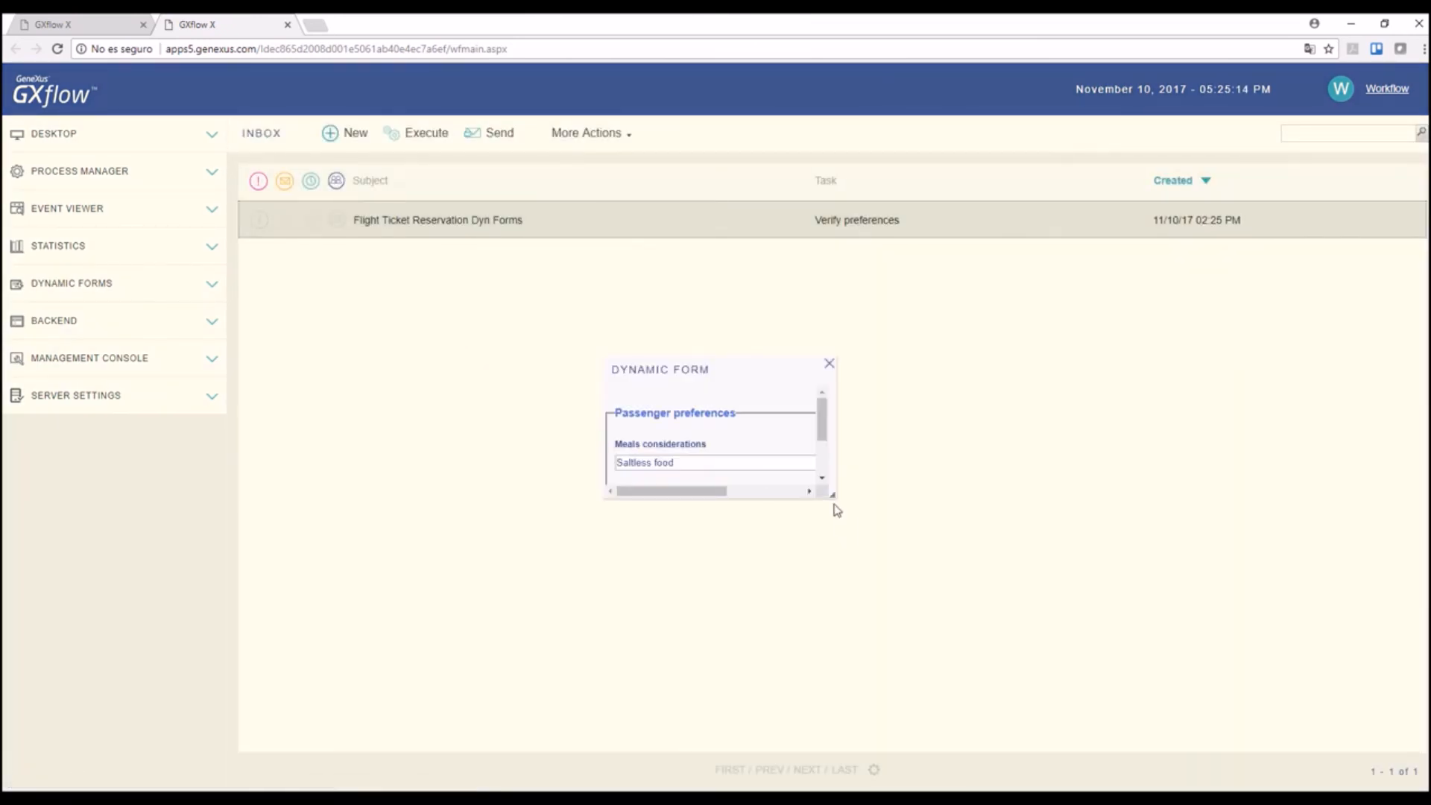
left_click_drag(833, 495, 961, 576)
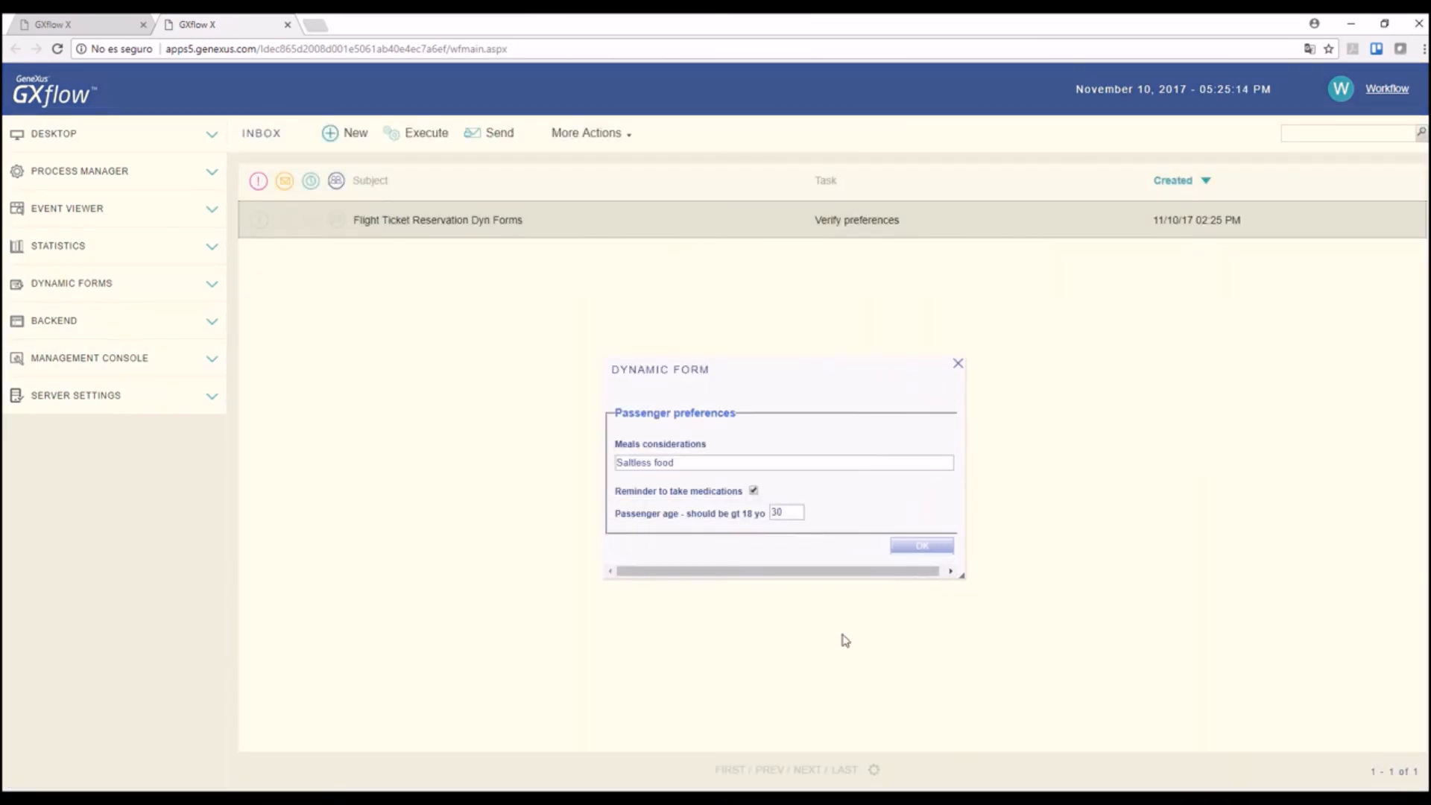